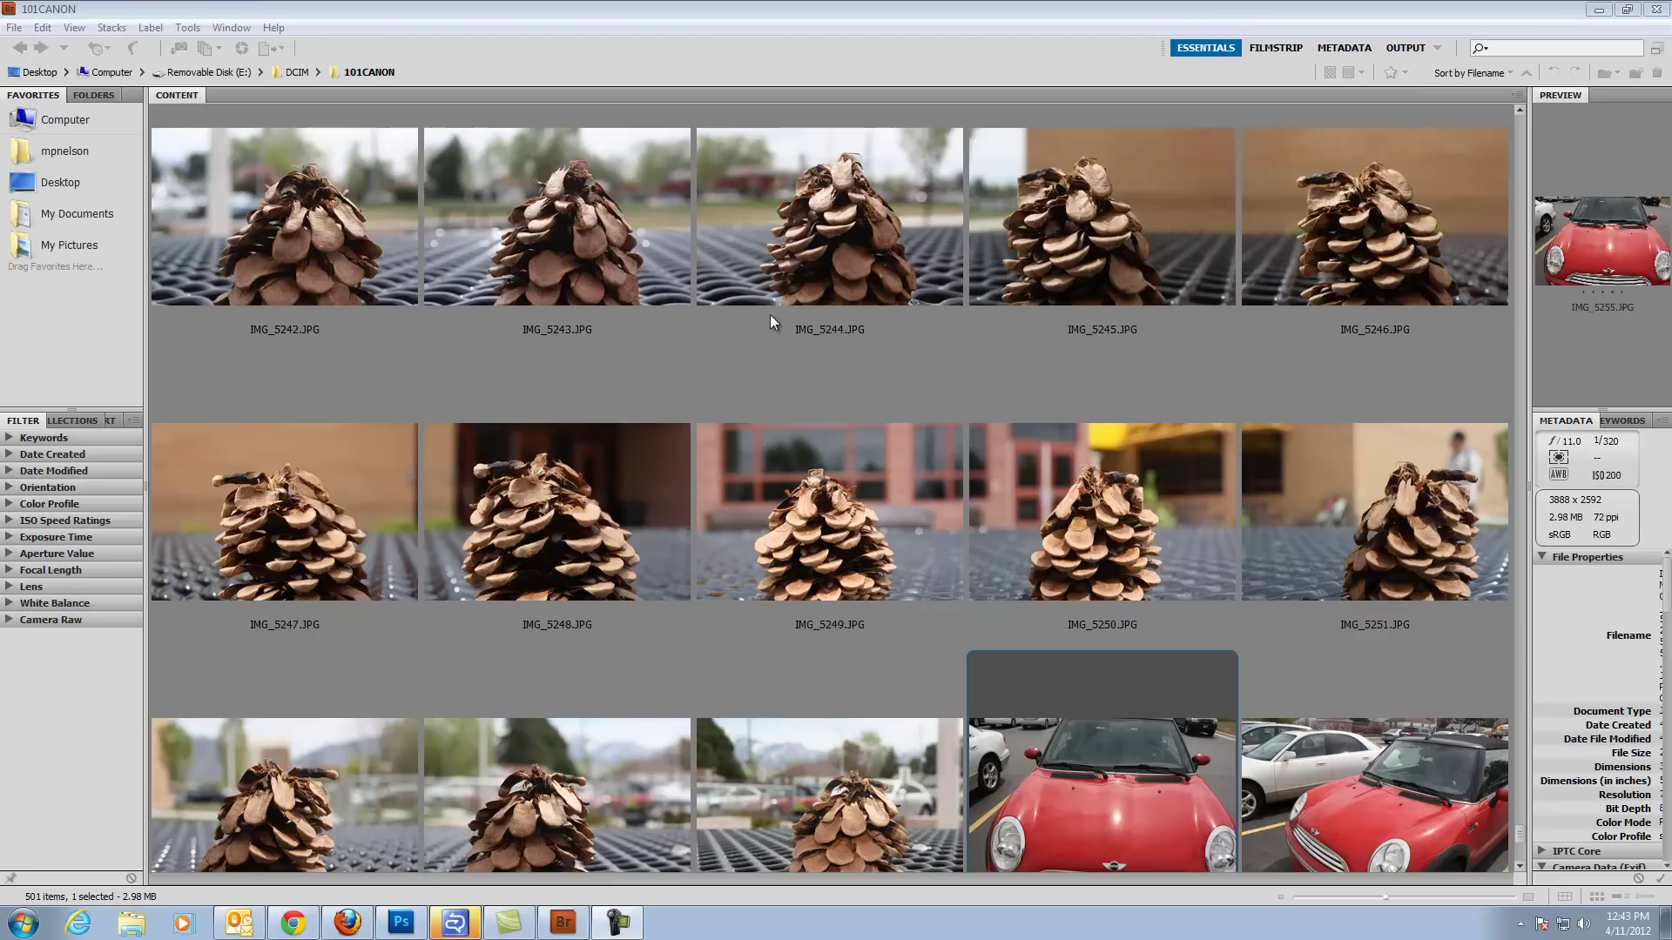
Step: Select IMG_5242 through IMG_5254 in Bridge and load them as Photoshop layers
click(243, 216)
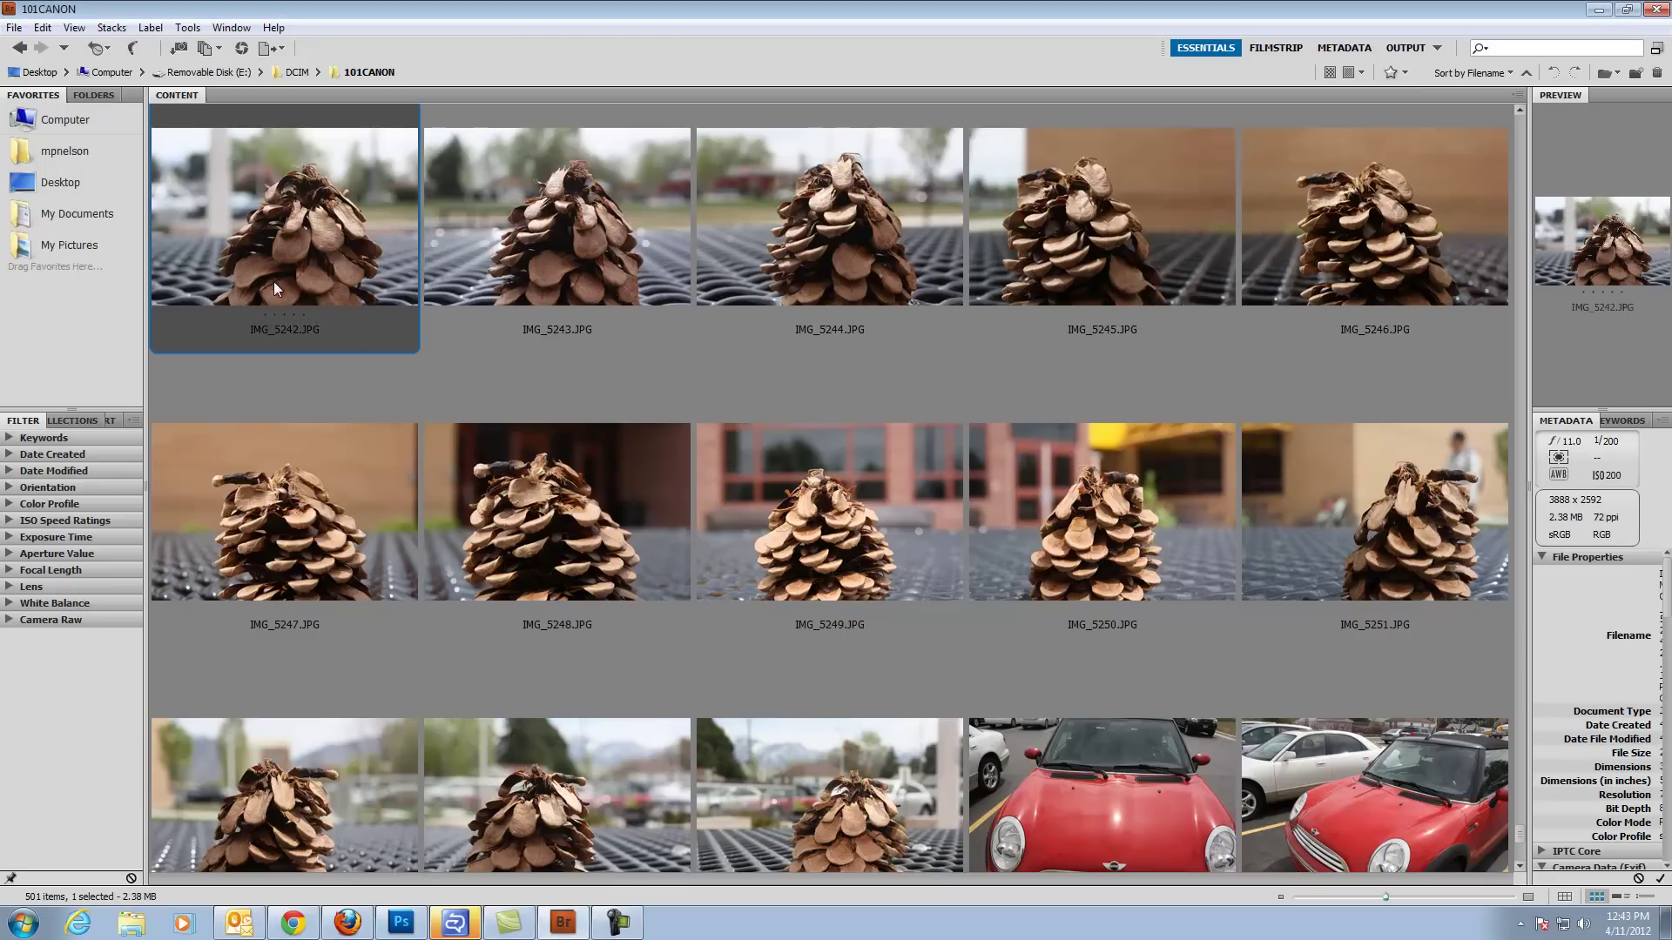
shift+click(875, 818)
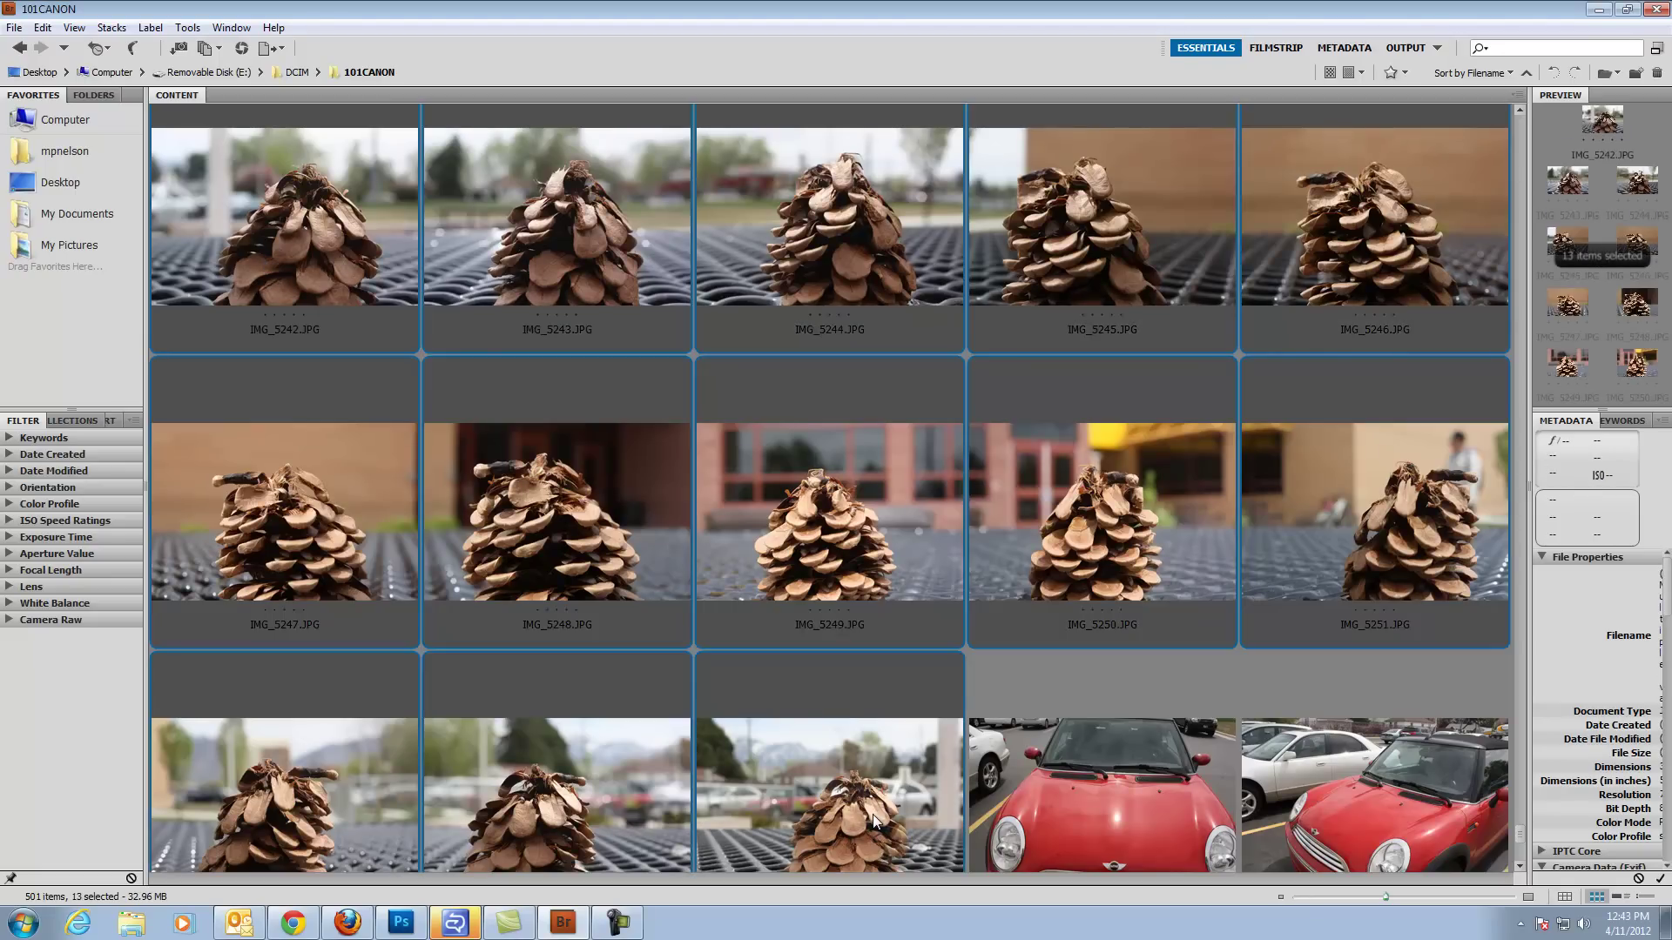
click(231, 27)
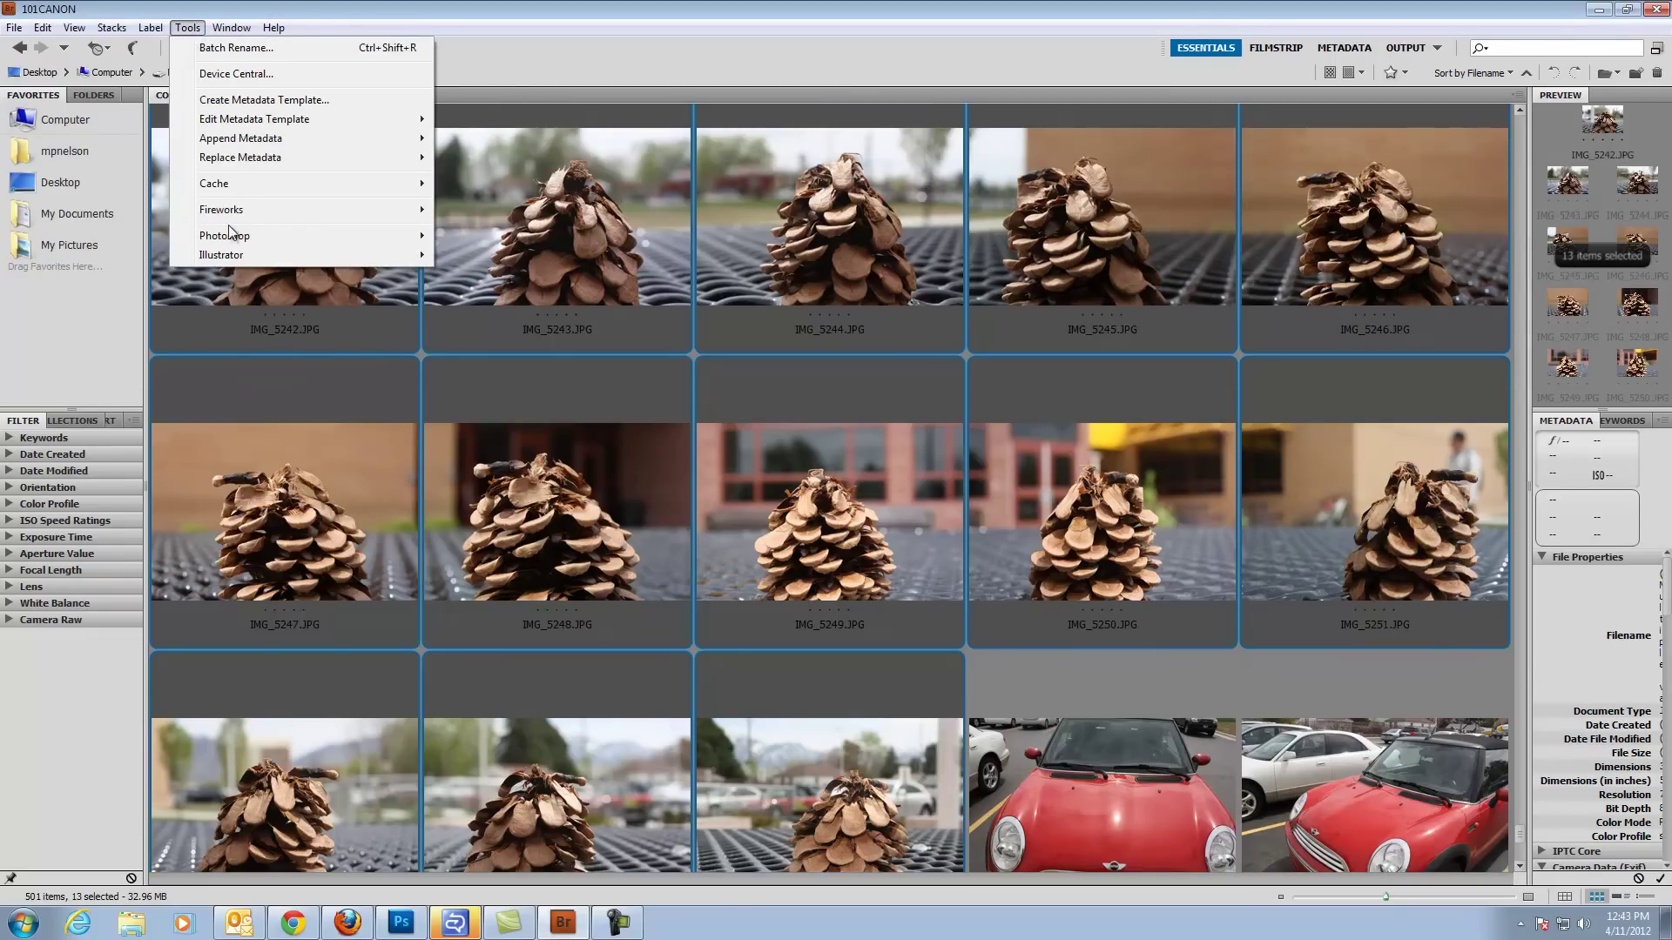
mouse_move(229, 238)
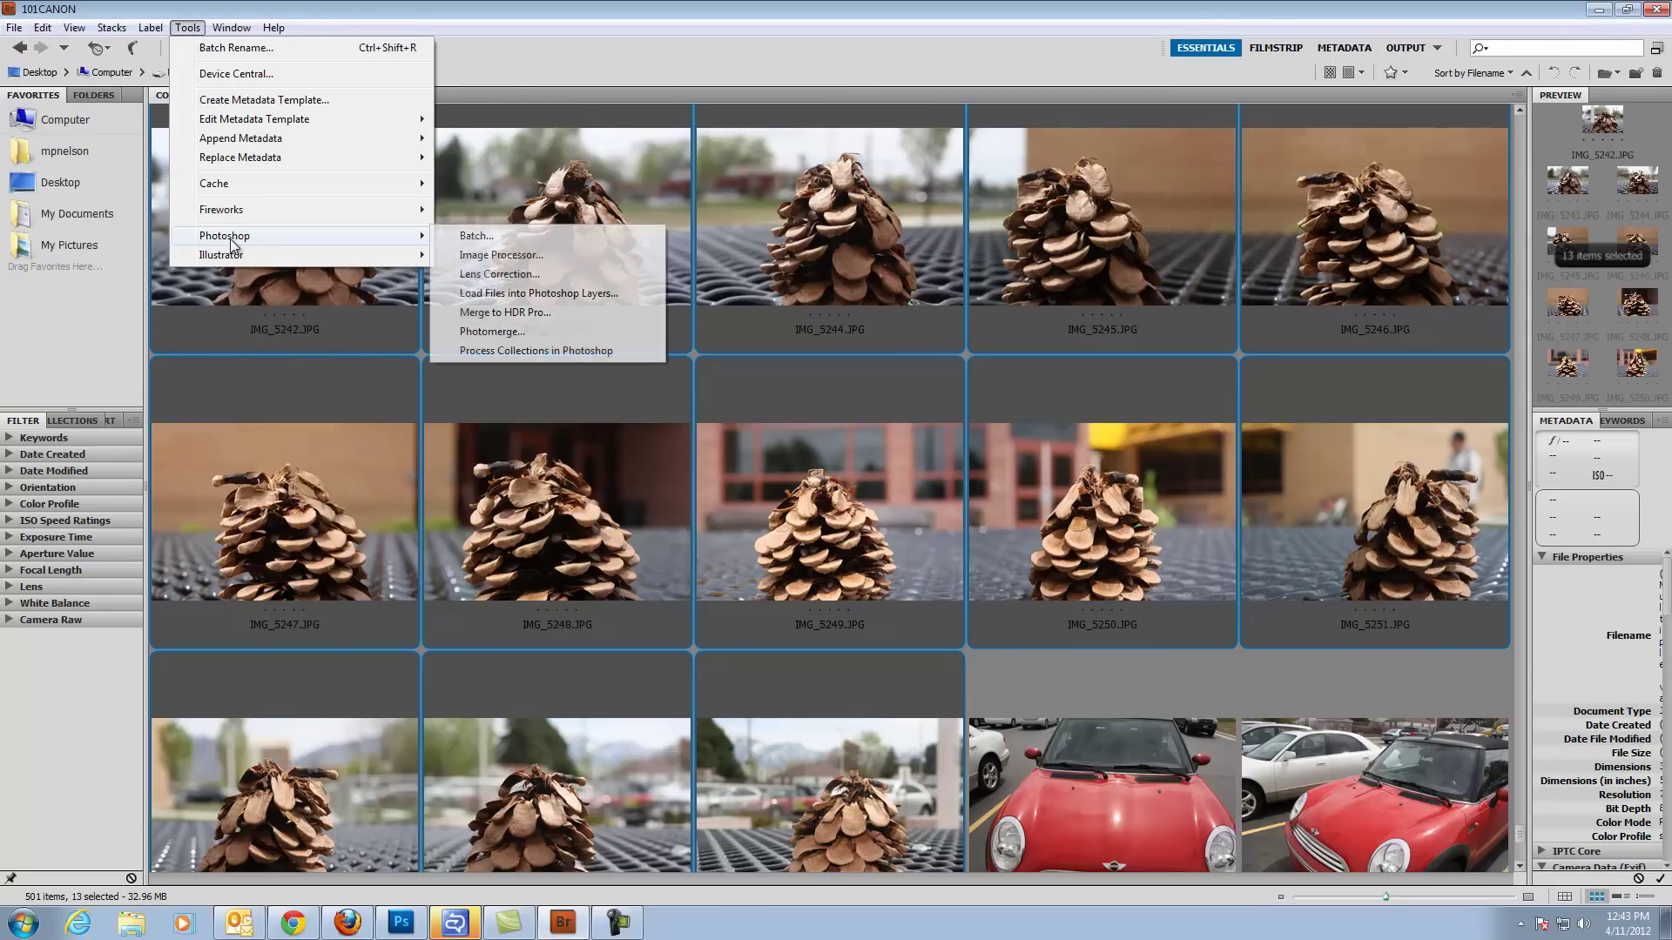
click(541, 293)
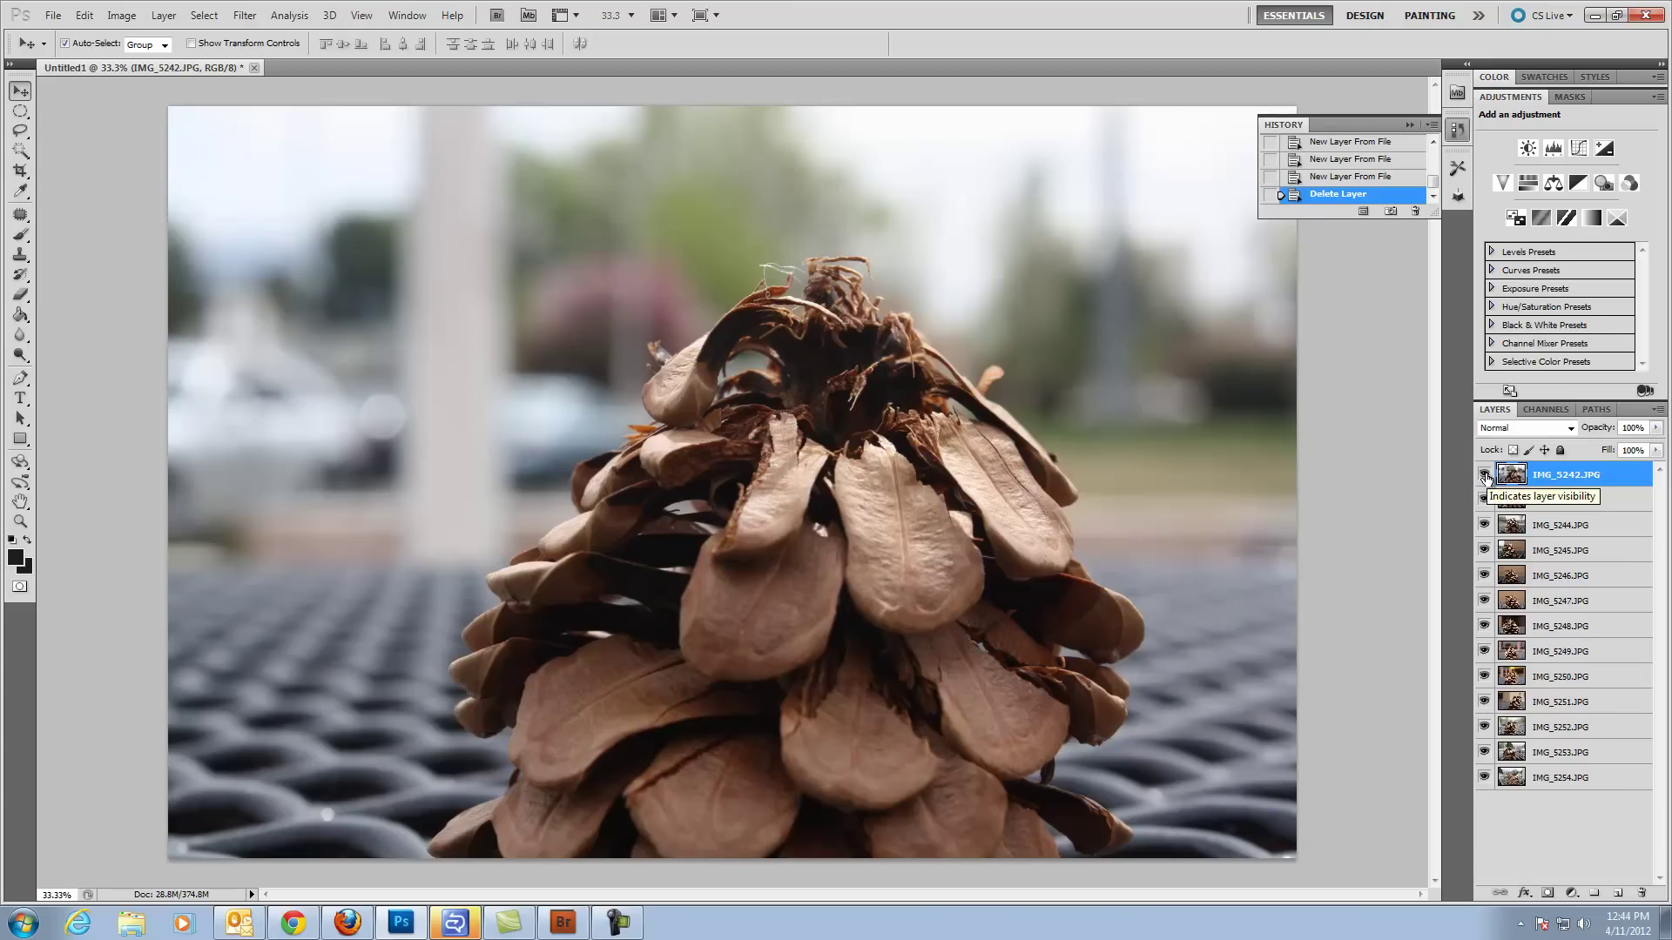
Step: Flick IMG_5242's visibility on and off against the layer below, then adjust its opacity
click(1483, 475)
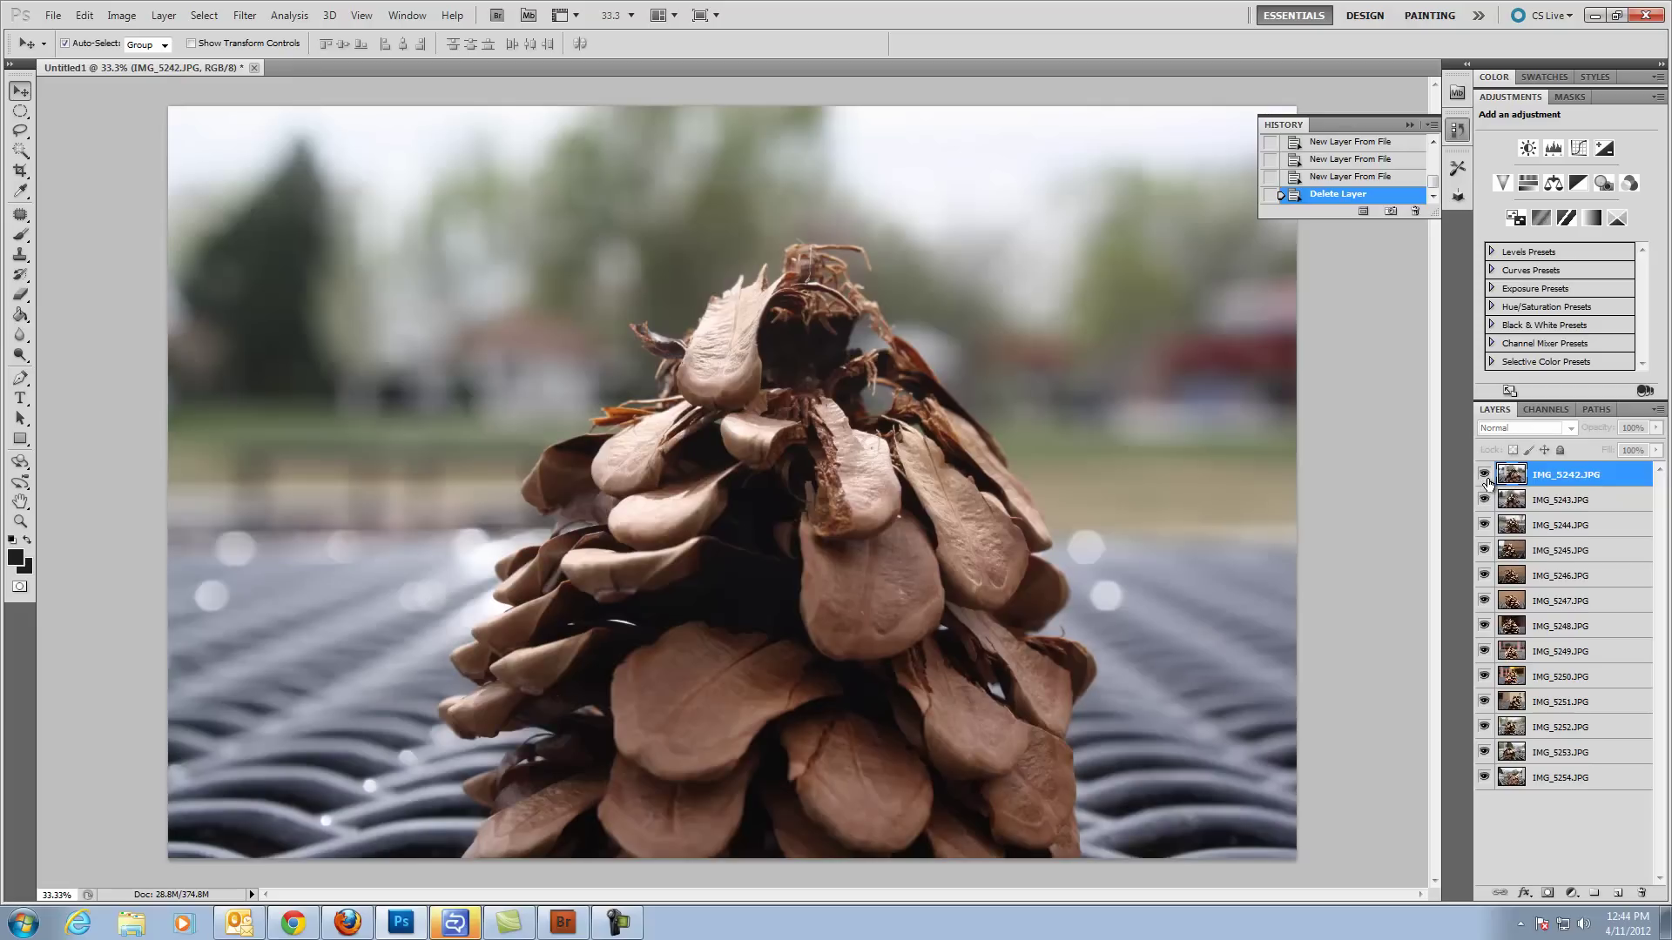
click(1484, 475)
click(1484, 476)
click(1485, 476)
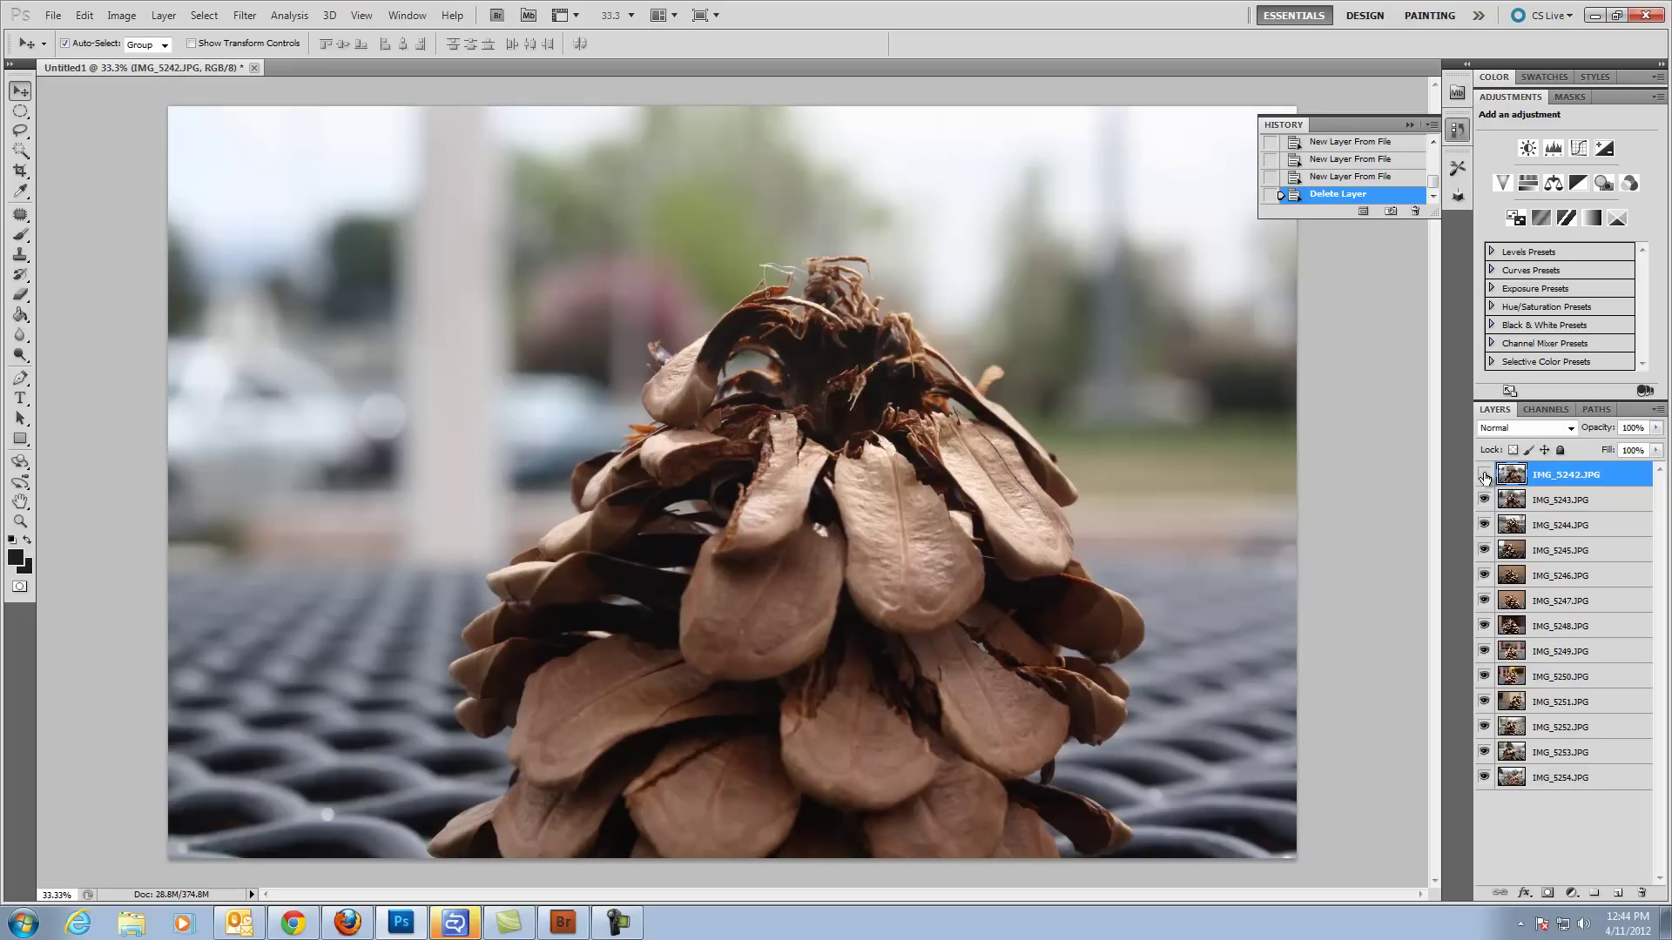
click(1485, 476)
click(1485, 476)
click(1655, 428)
mouse_move(1653, 448)
mouse_down()
mouse_move(1611, 449)
mouse_move(1657, 448)
mouse_up()
Step: Set all thirteen layers to 51% opacity and hide every layer below IMG_5243
shift+click(1533, 784)
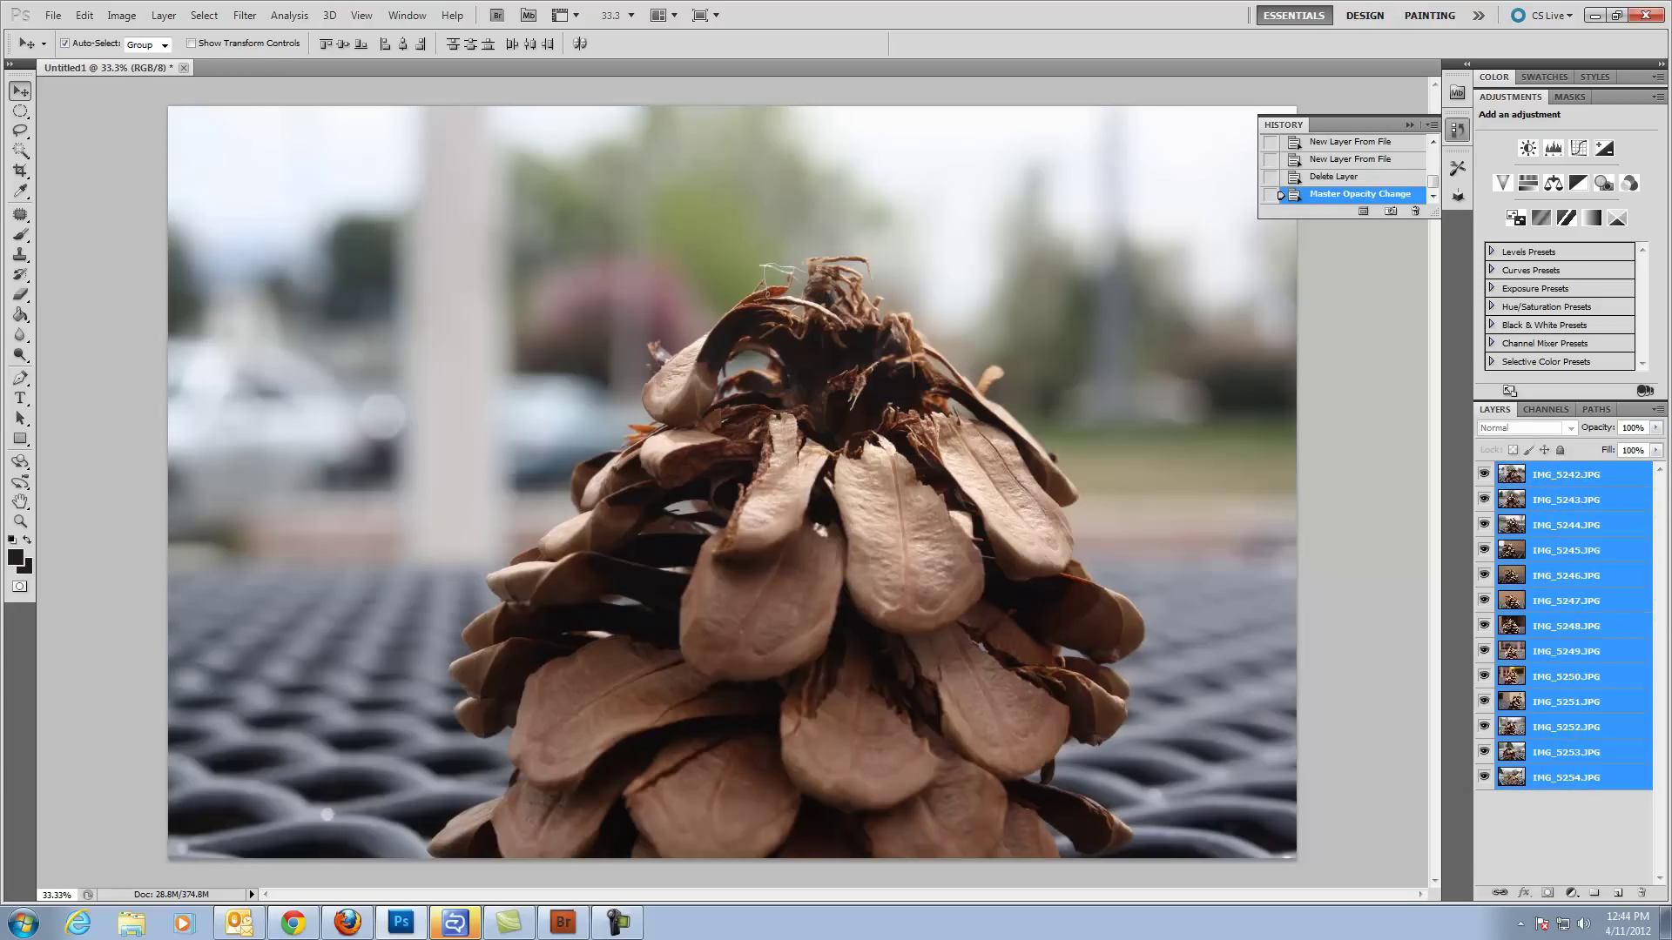
click(1656, 427)
drag(1654, 448, 1612, 449)
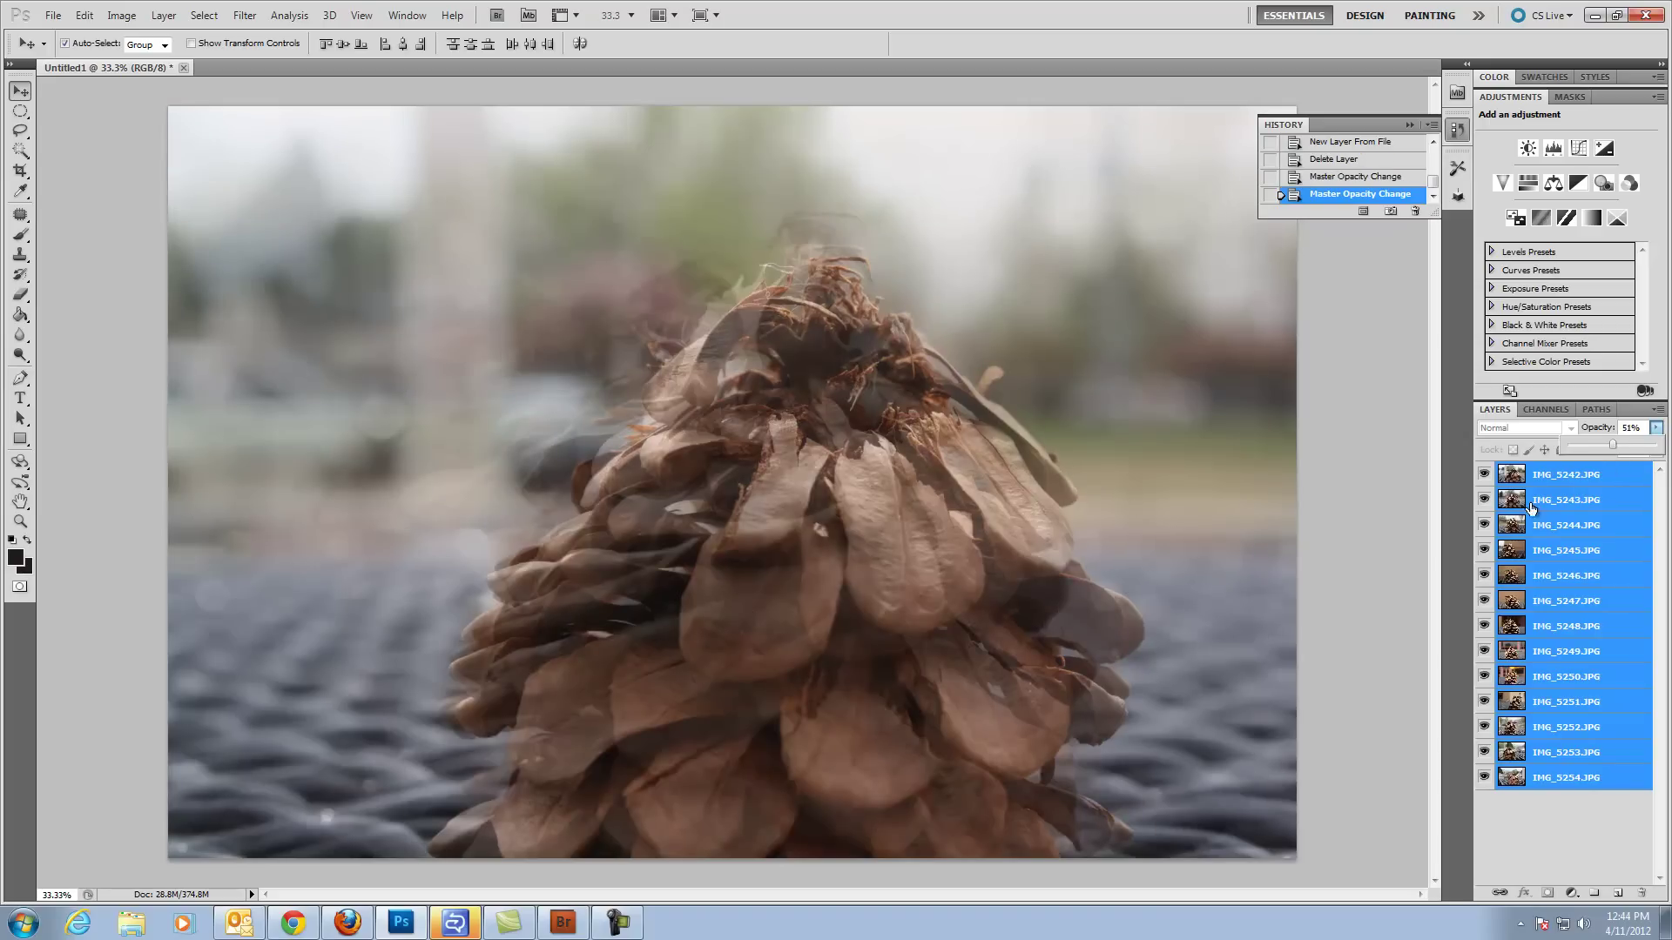
click(1485, 525)
click(1486, 525)
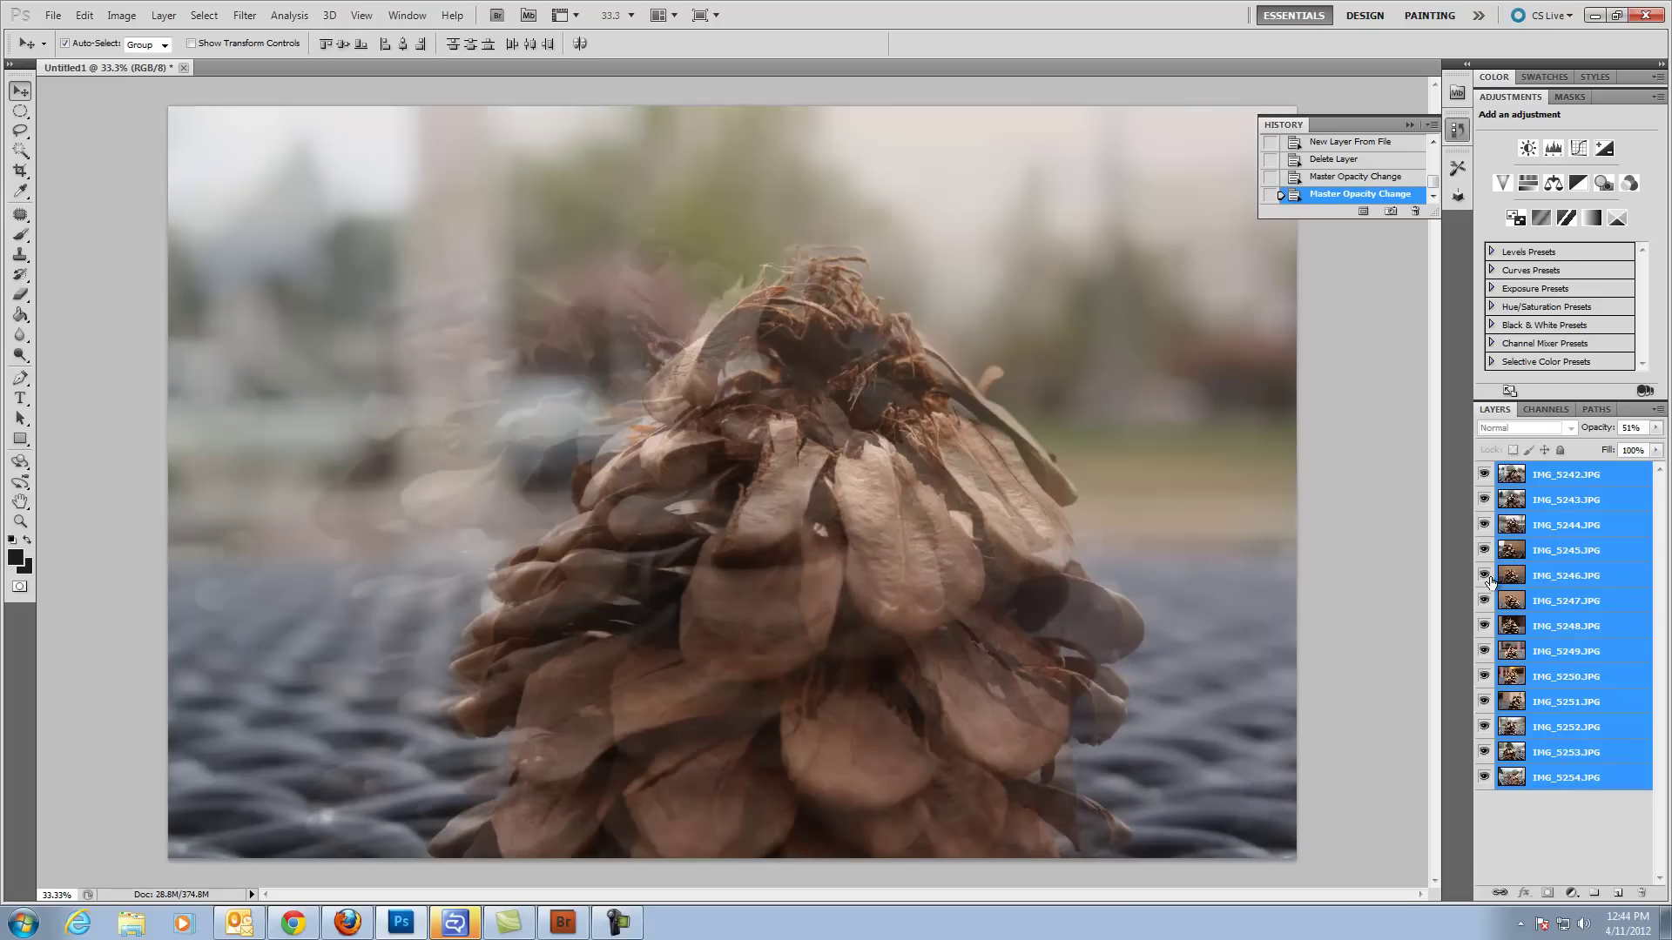
click(1488, 532)
drag(1484, 525, 1487, 796)
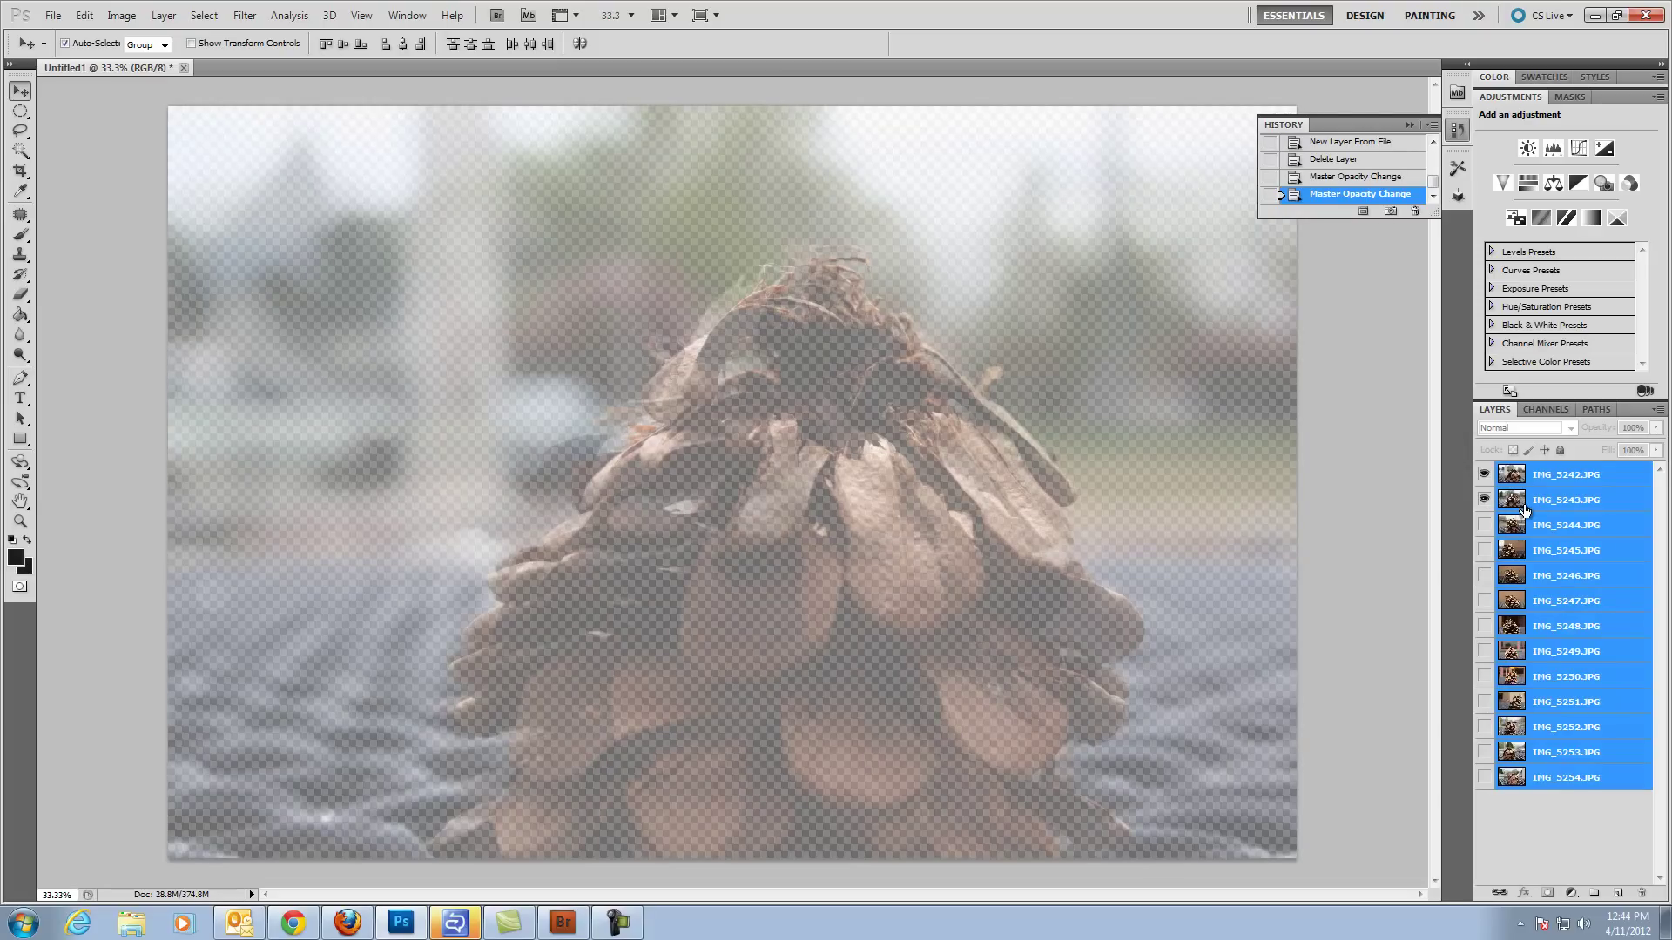
Step: Compare IMG_5242 with IMG_5243 and shift IMG_5242 left and down to align them
click(1483, 475)
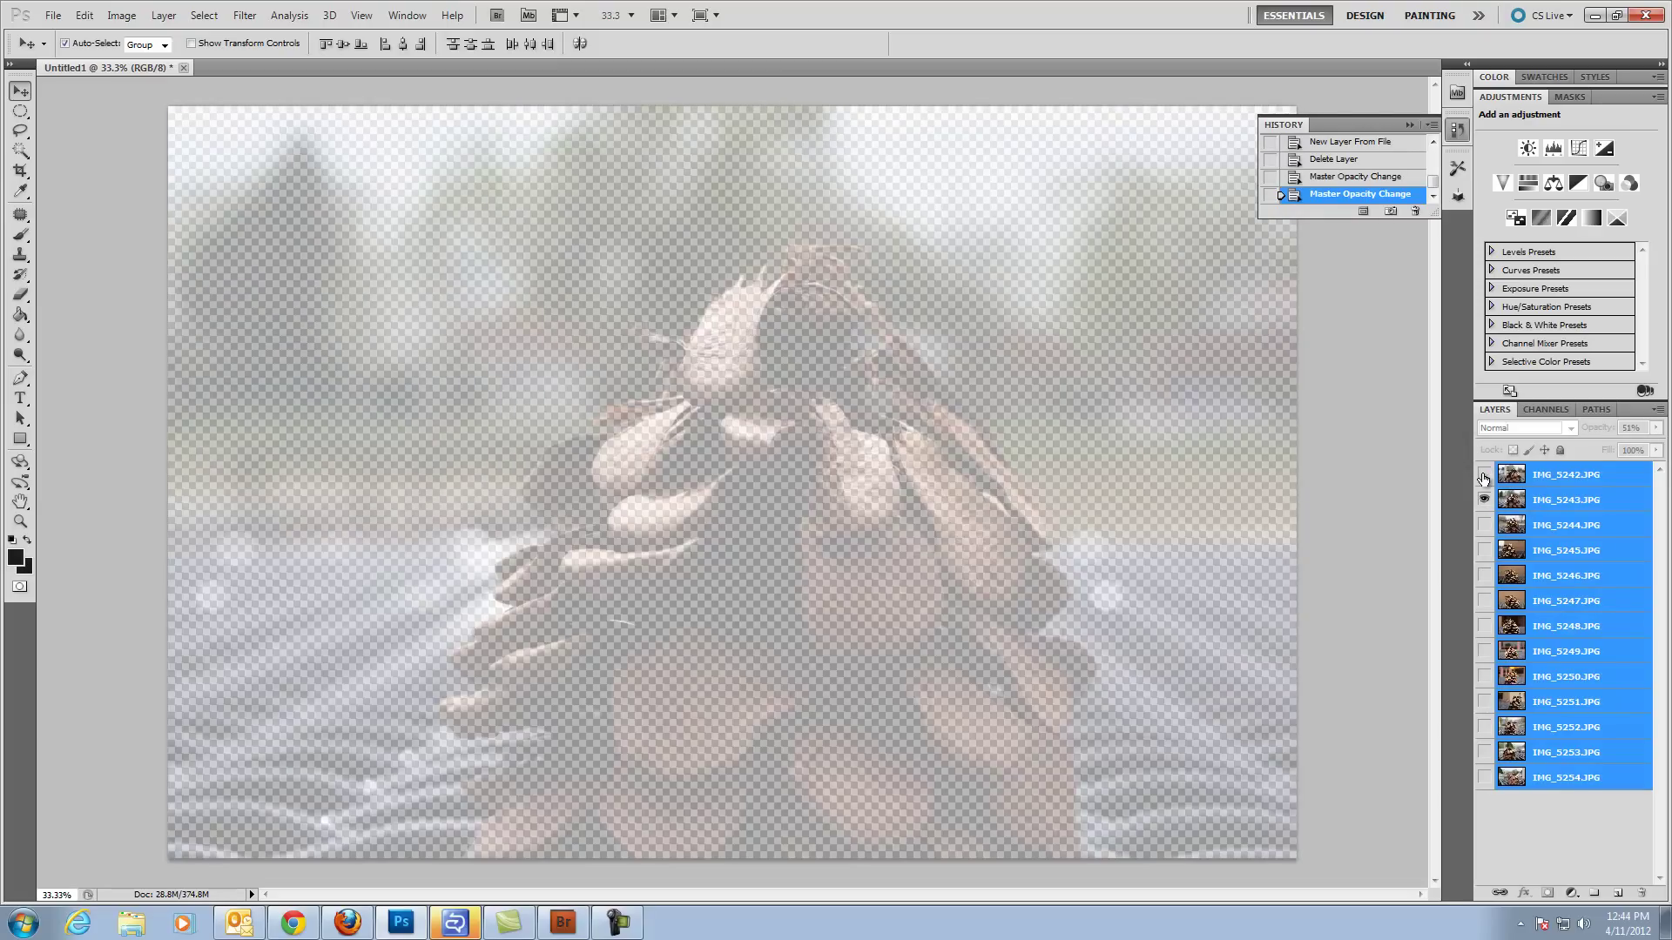
click(1482, 474)
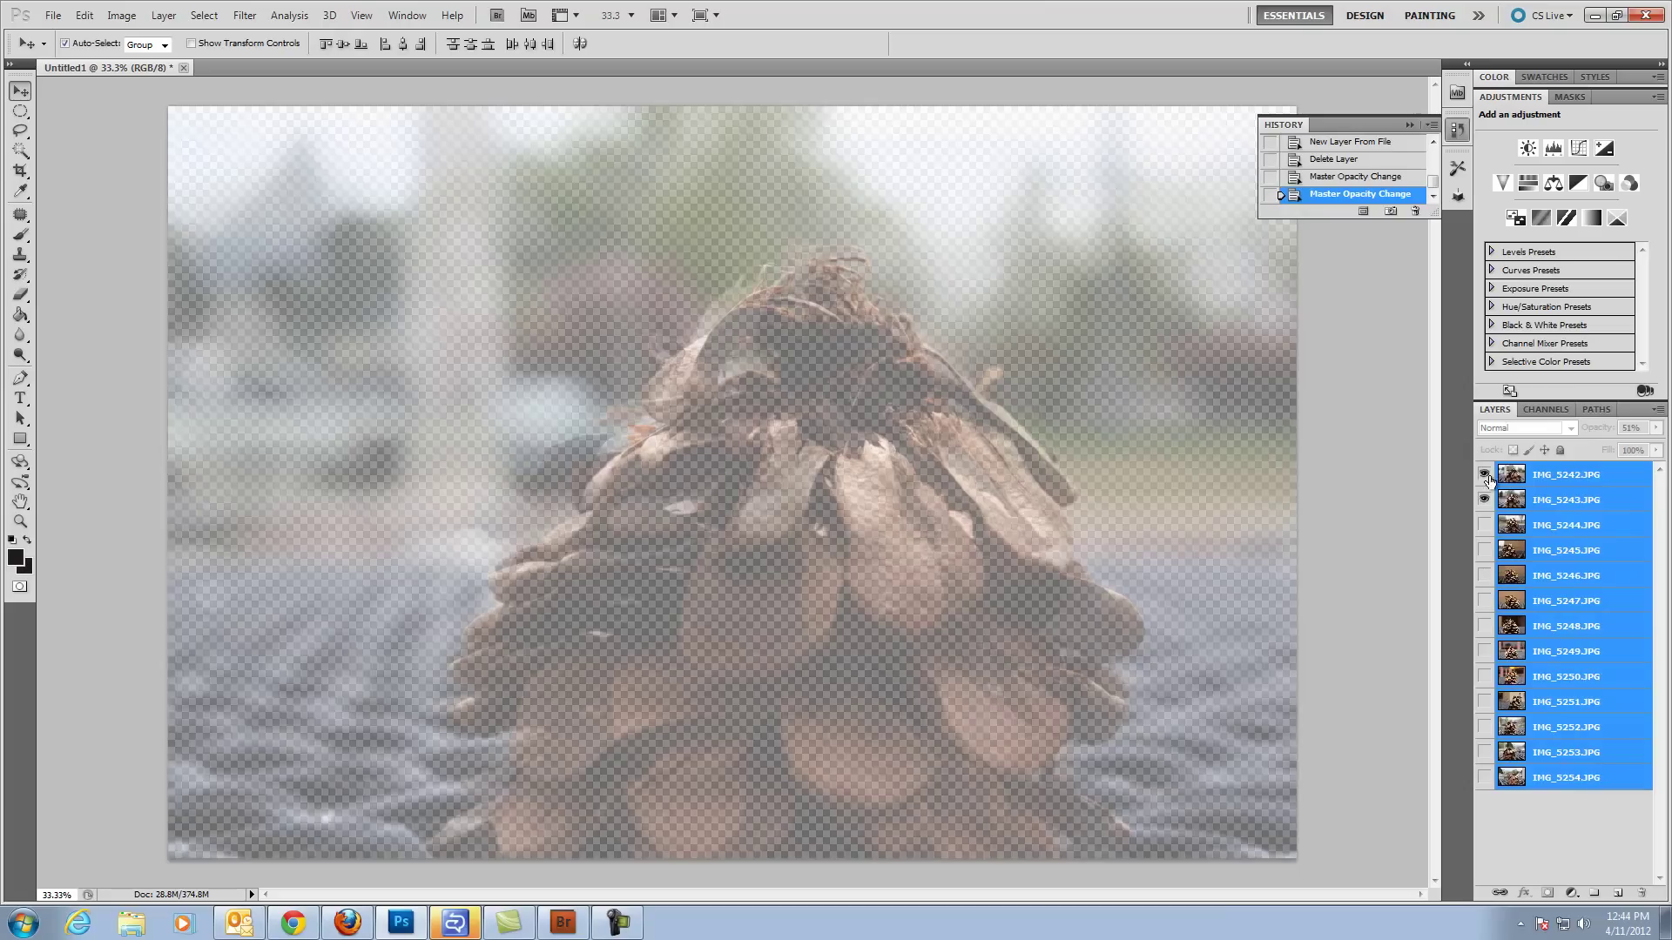
click(1484, 499)
click(1484, 500)
click(1516, 561)
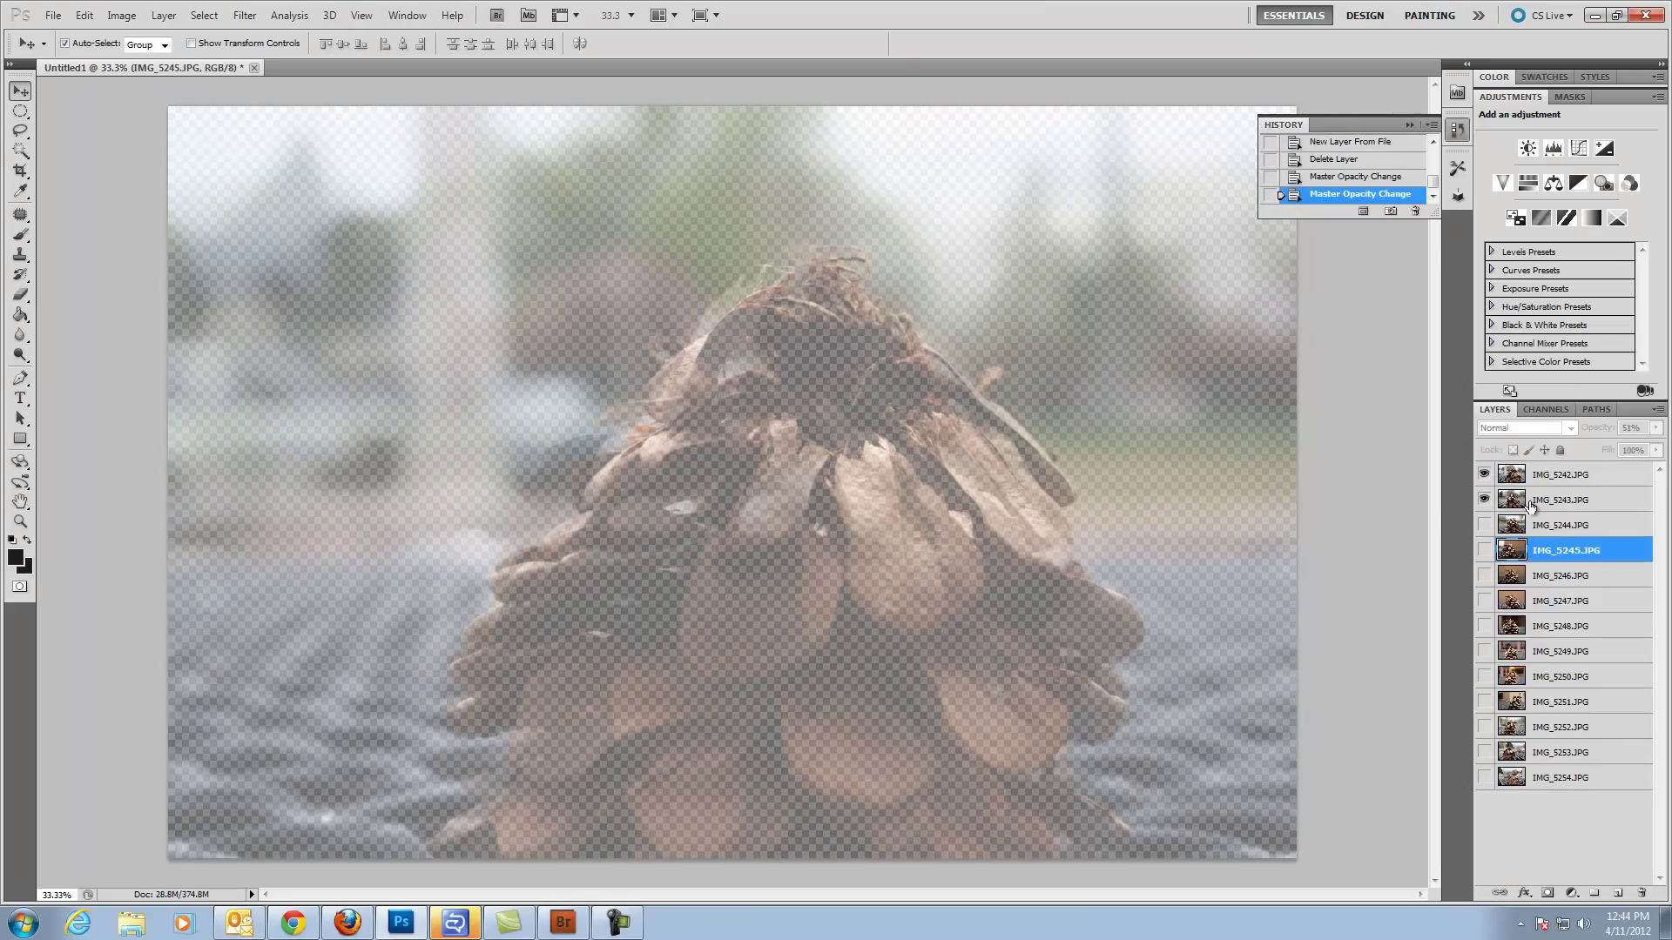
click(1529, 507)
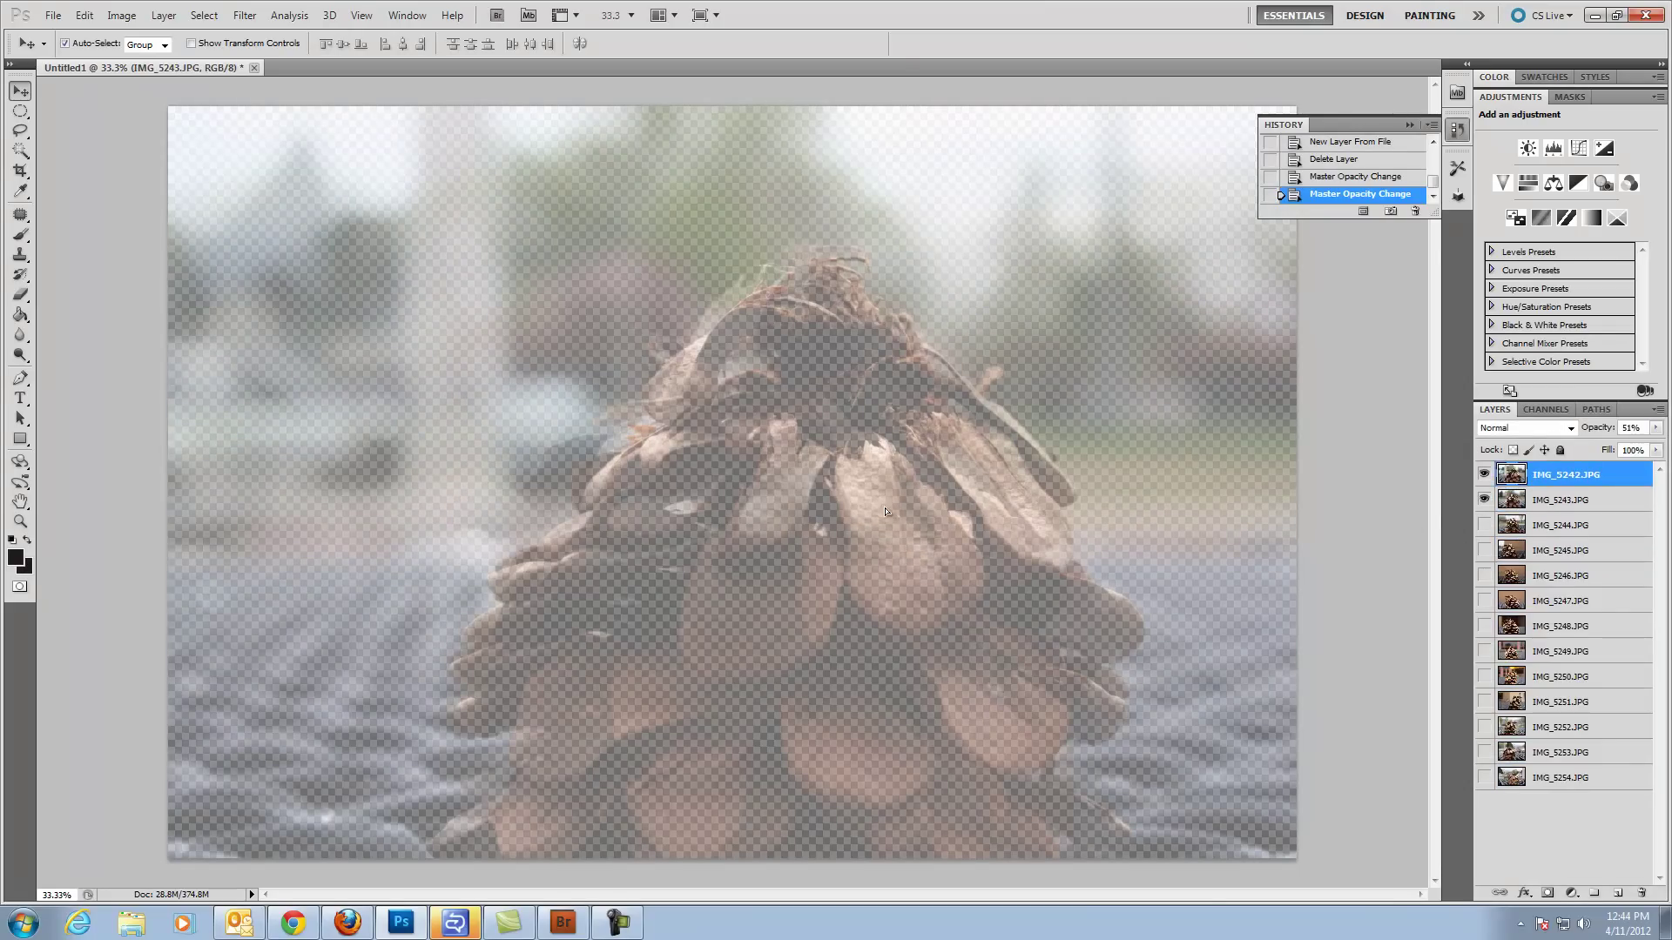
mouse_move(894, 509)
mouse_down()
mouse_move(774, 508)
mouse_move(863, 519)
mouse_move(875, 505)
mouse_up()
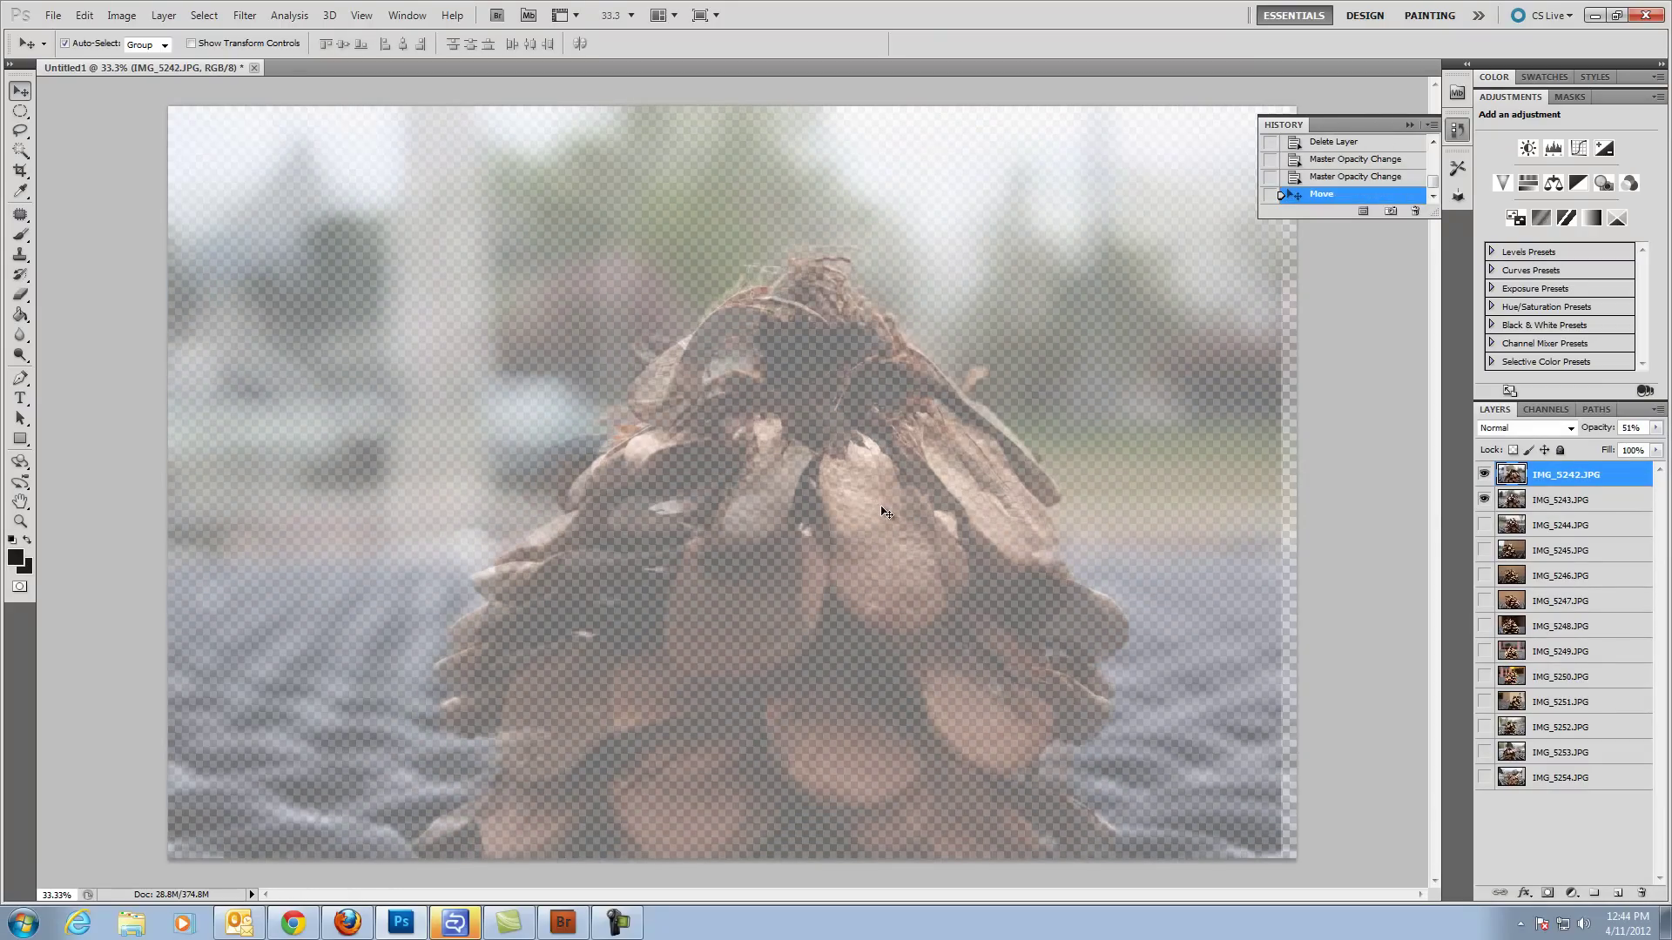
Step: Compare IMG_5243 with IMG_5244 and shift IMG_5243 up-left onto IMG_5244's pinecone
click(1485, 477)
click(1484, 525)
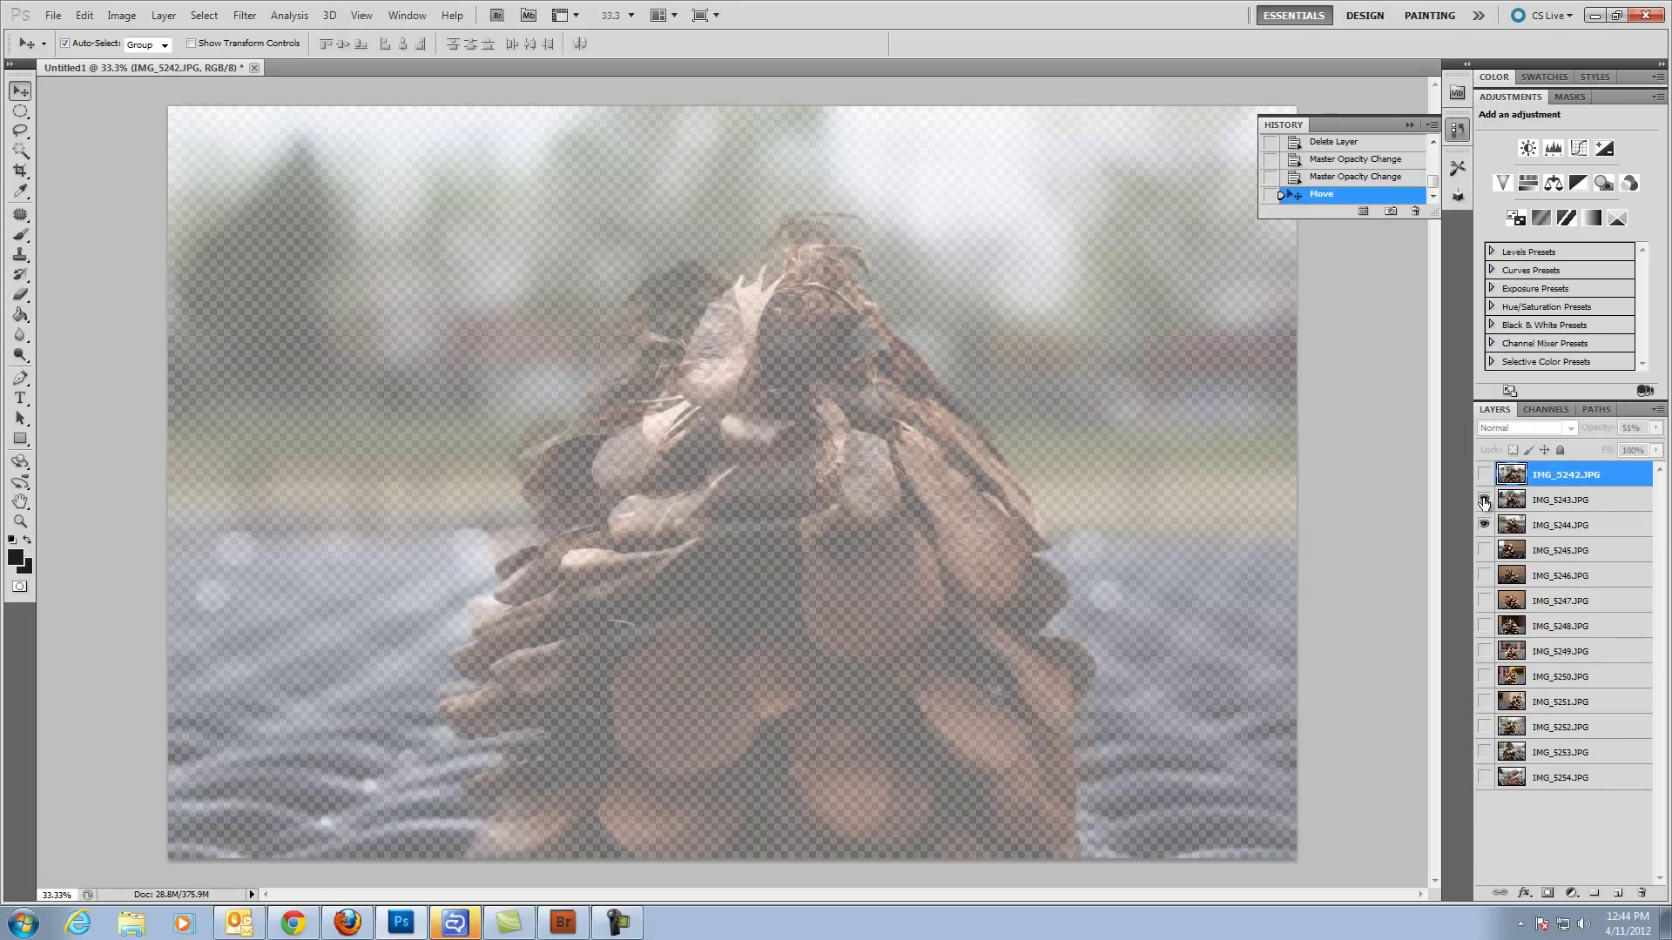
click(1483, 501)
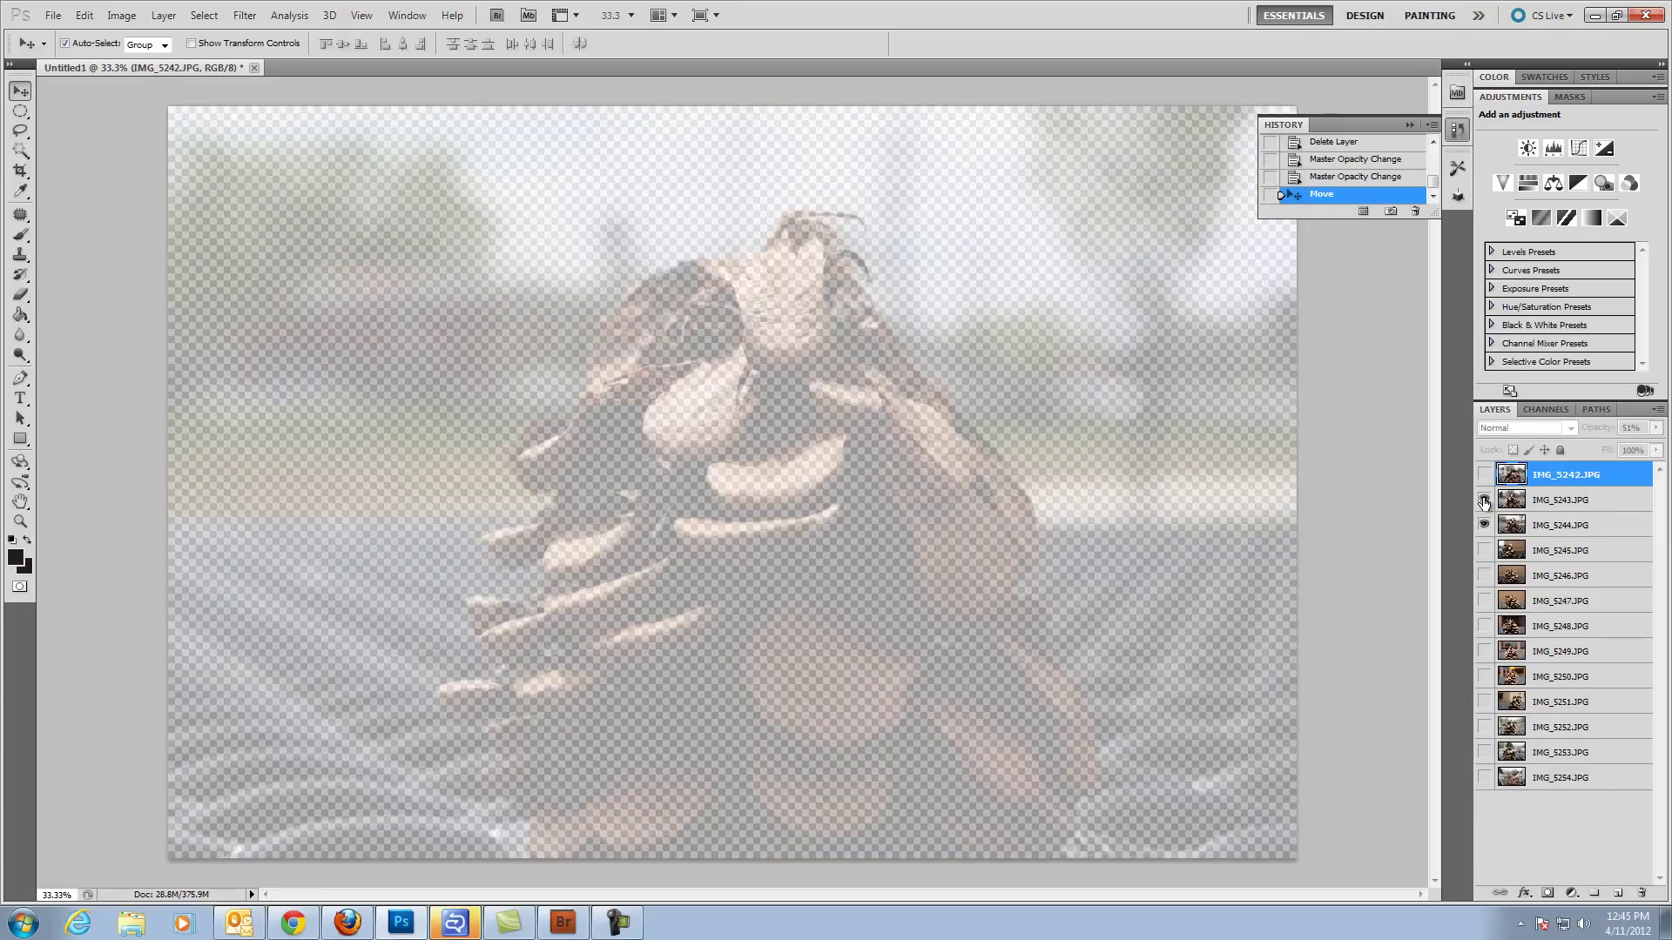
click(1484, 500)
click(1484, 501)
click(1483, 501)
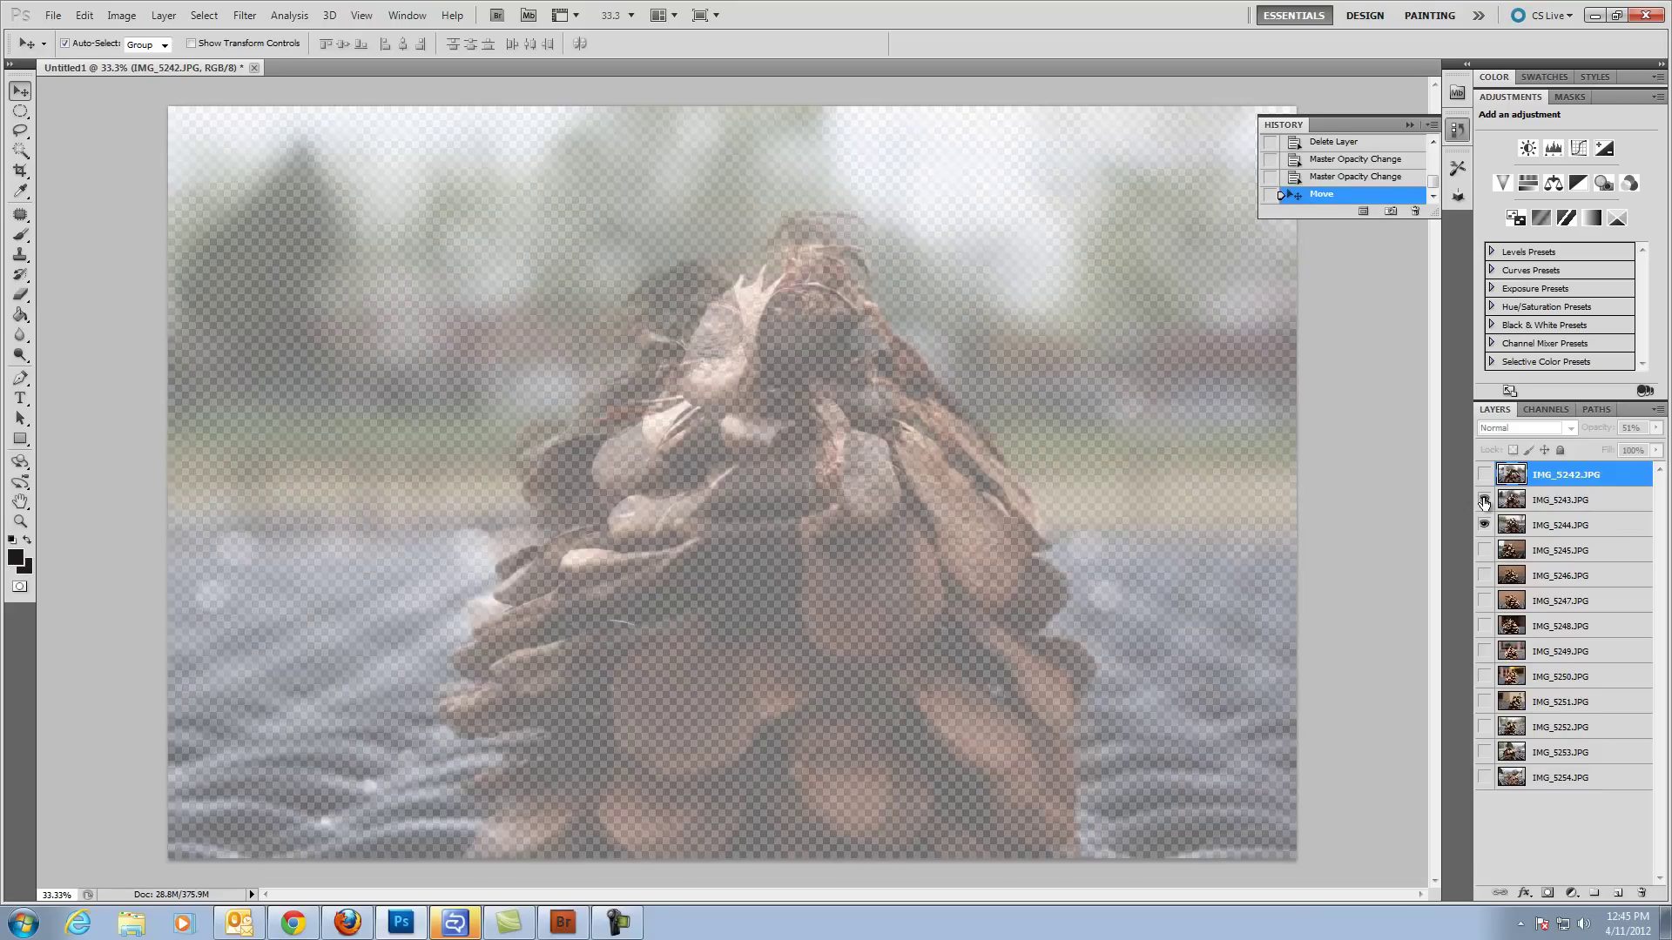
click(1537, 524)
drag(821, 501, 791, 432)
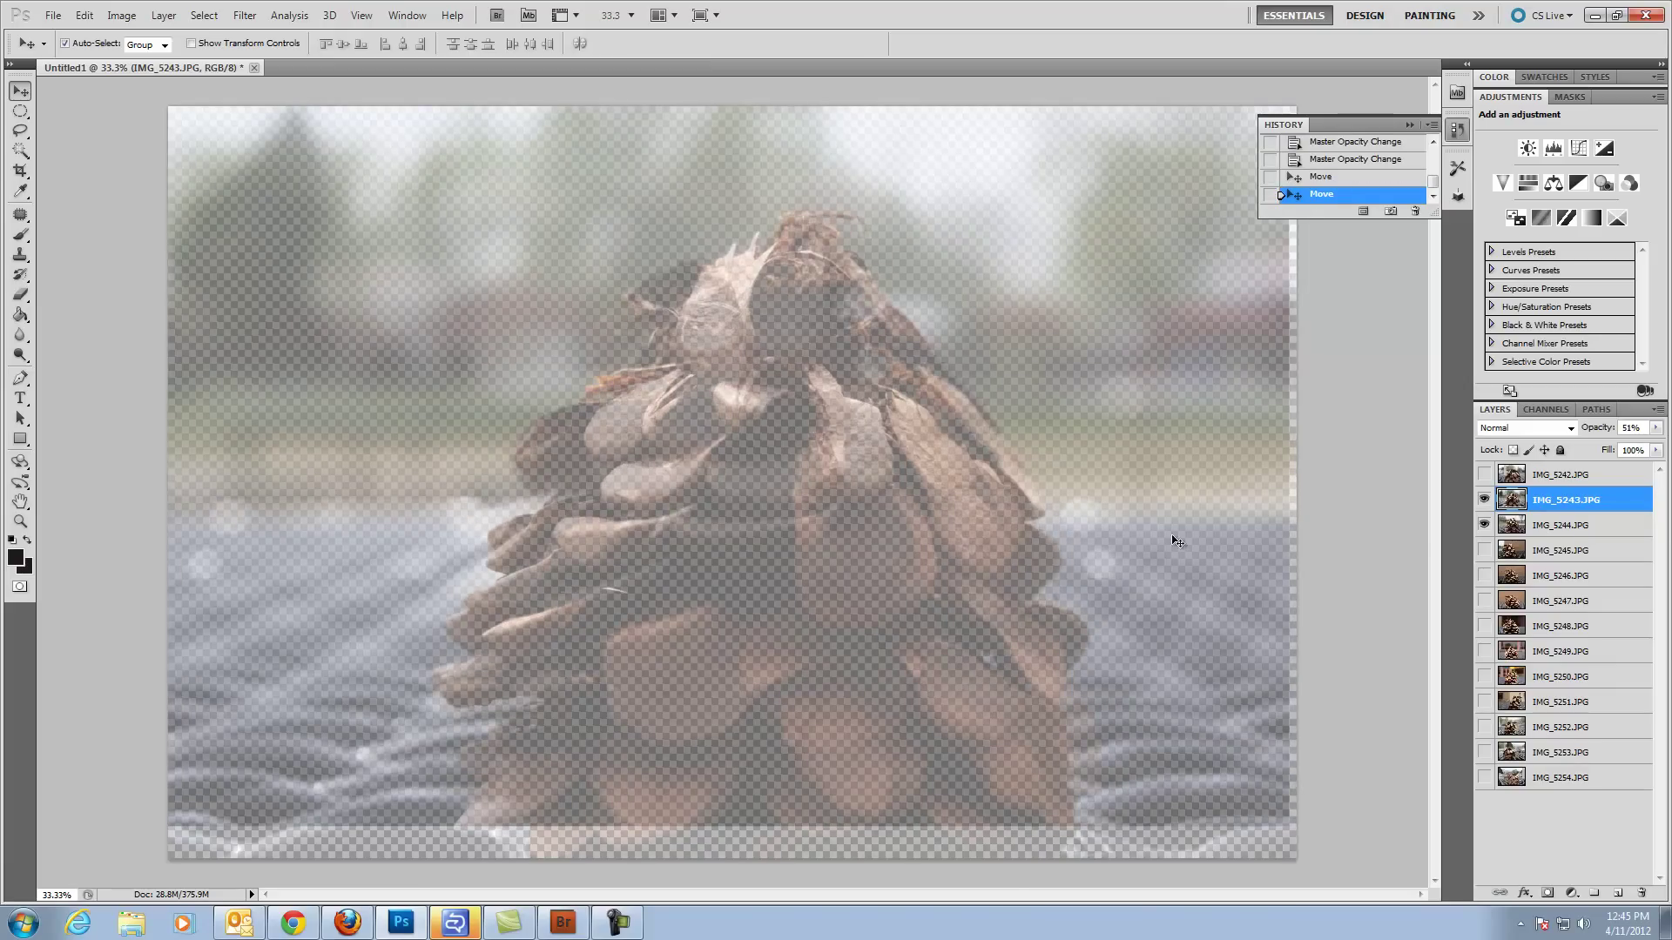
Step: Pair IMG_5245 with IMG_5244 and shift IMG_5245 right toward IMG_5244's pinecone
click(1485, 500)
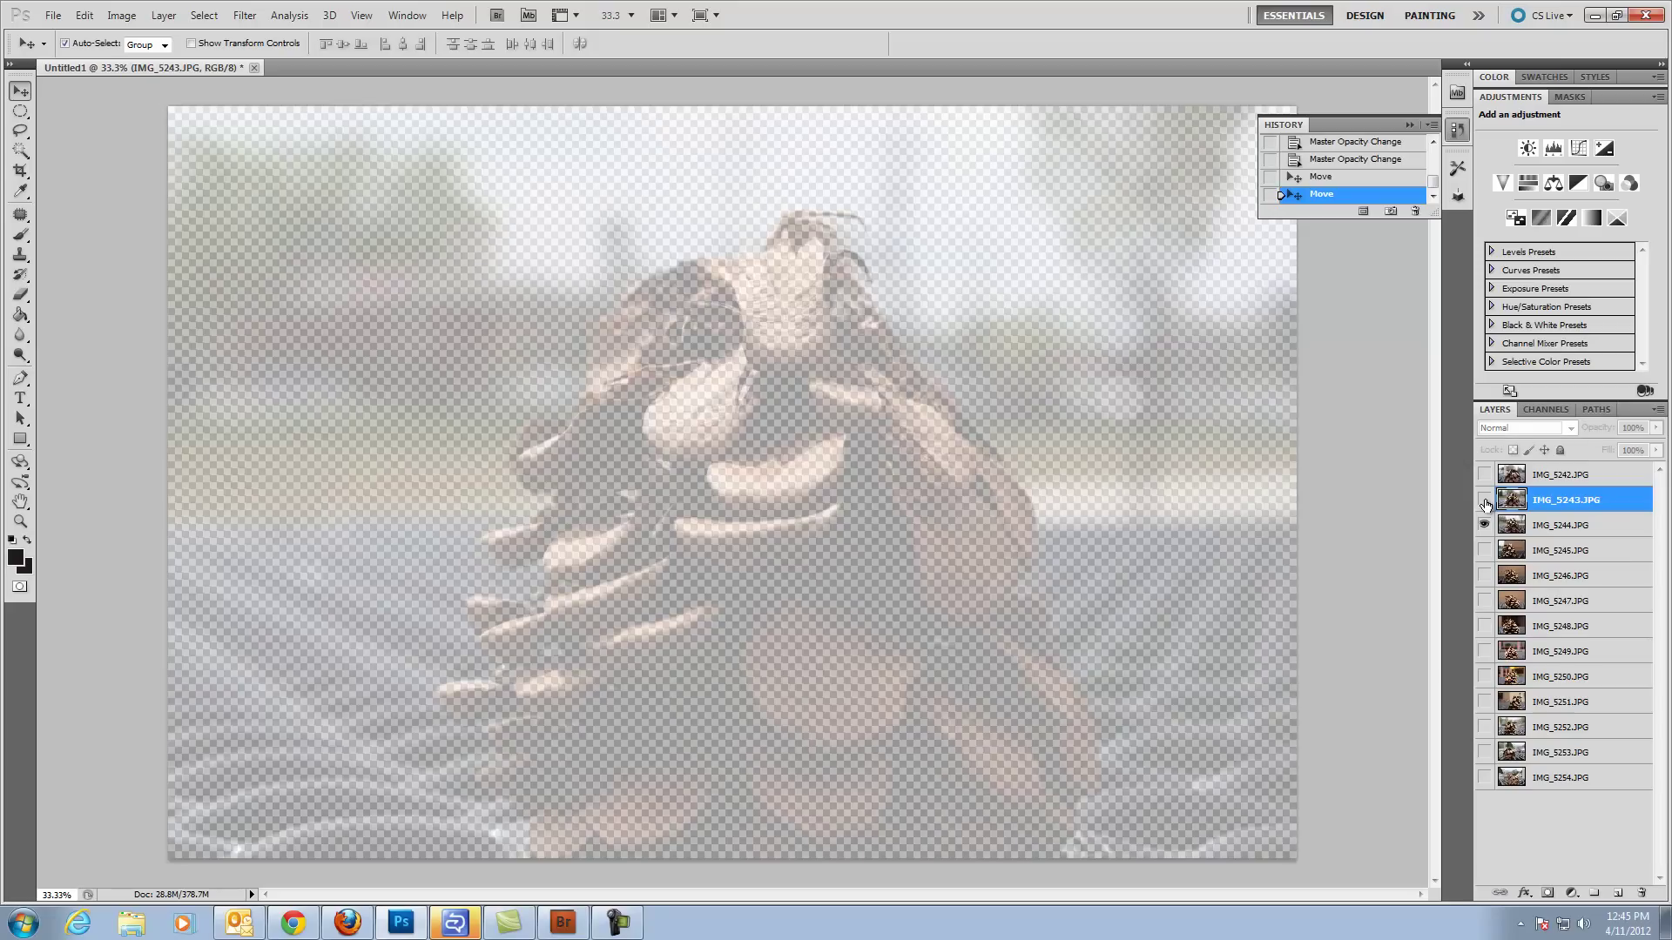
click(1484, 550)
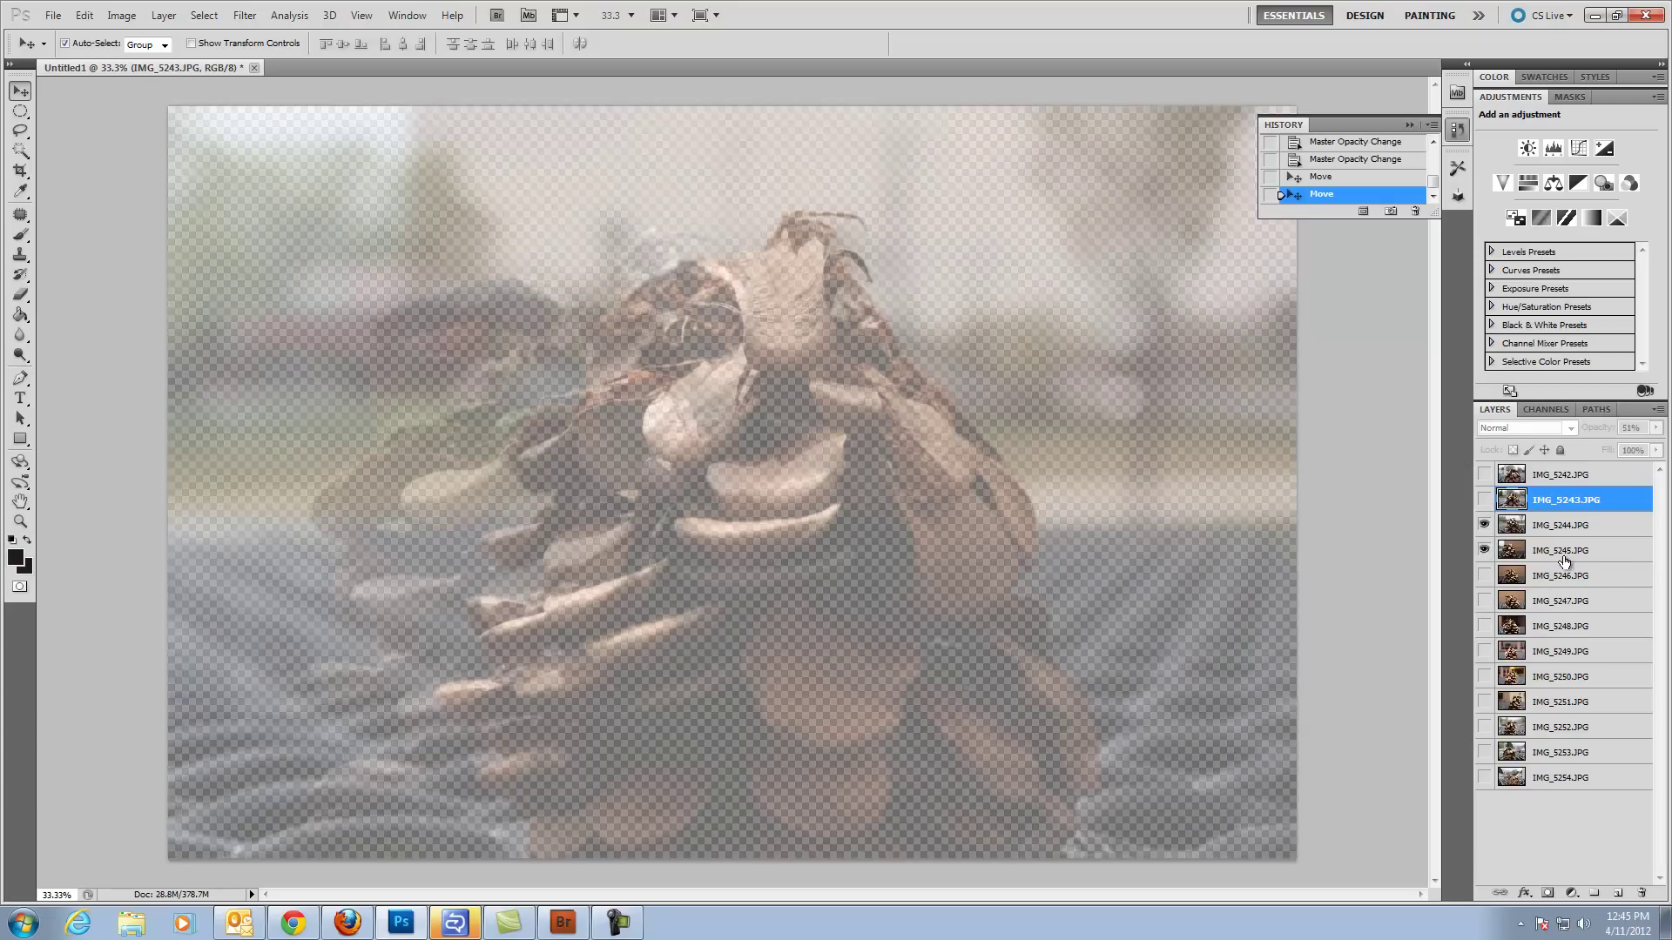
click(1484, 525)
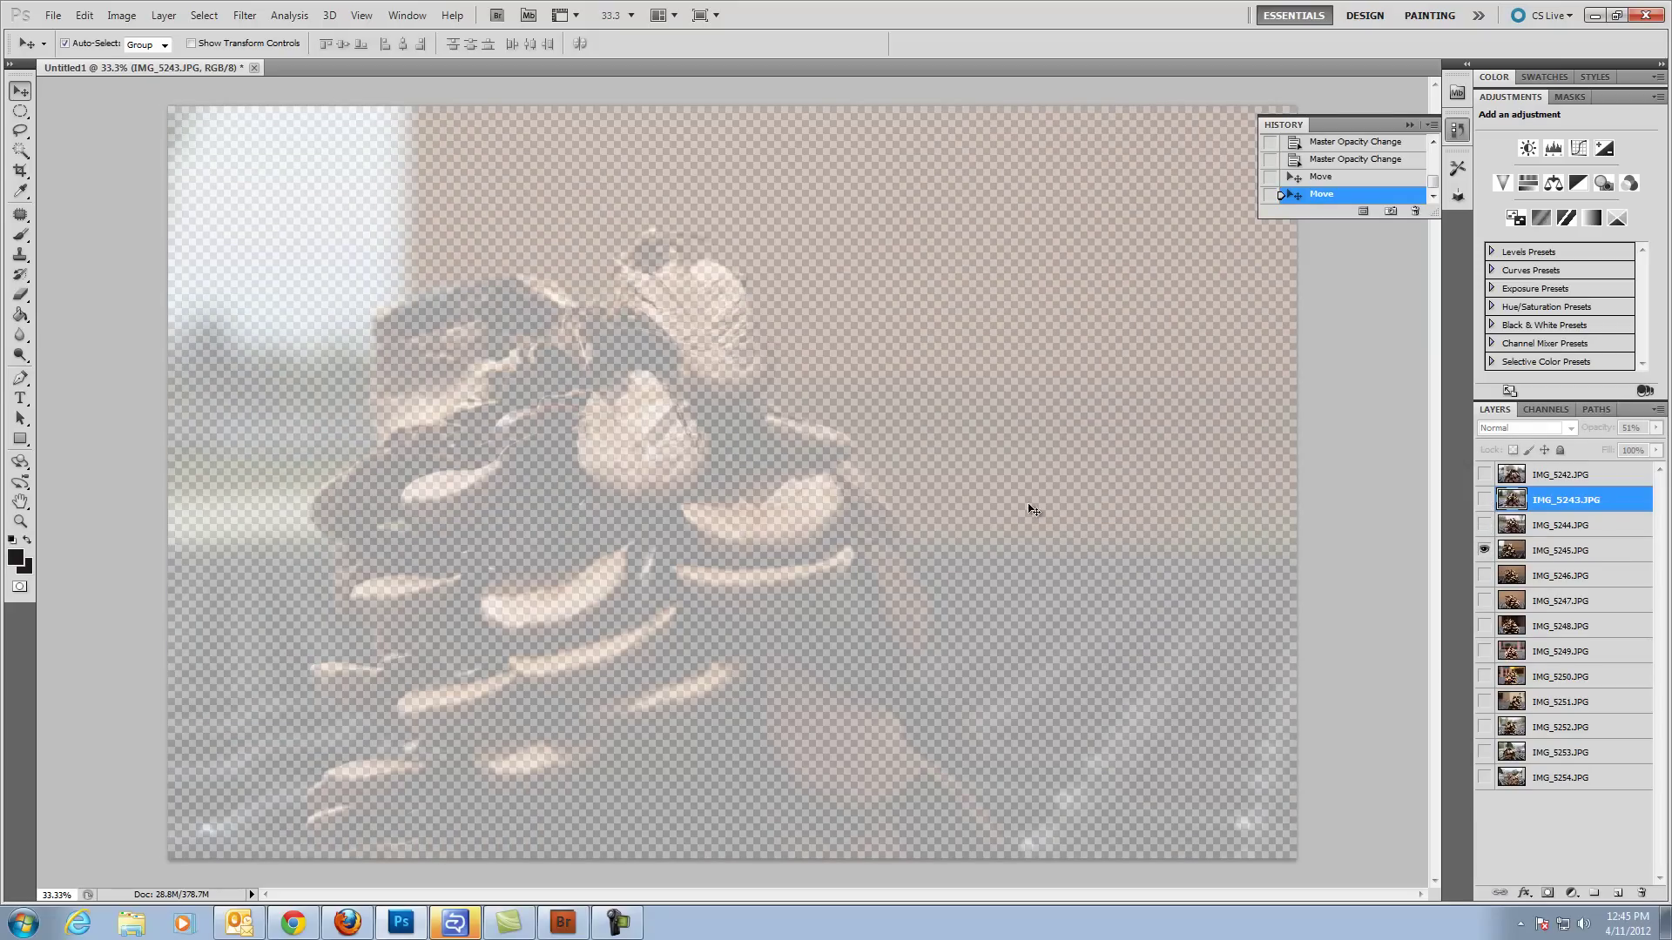
click(1484, 525)
click(1485, 525)
drag(626, 453, 749, 457)
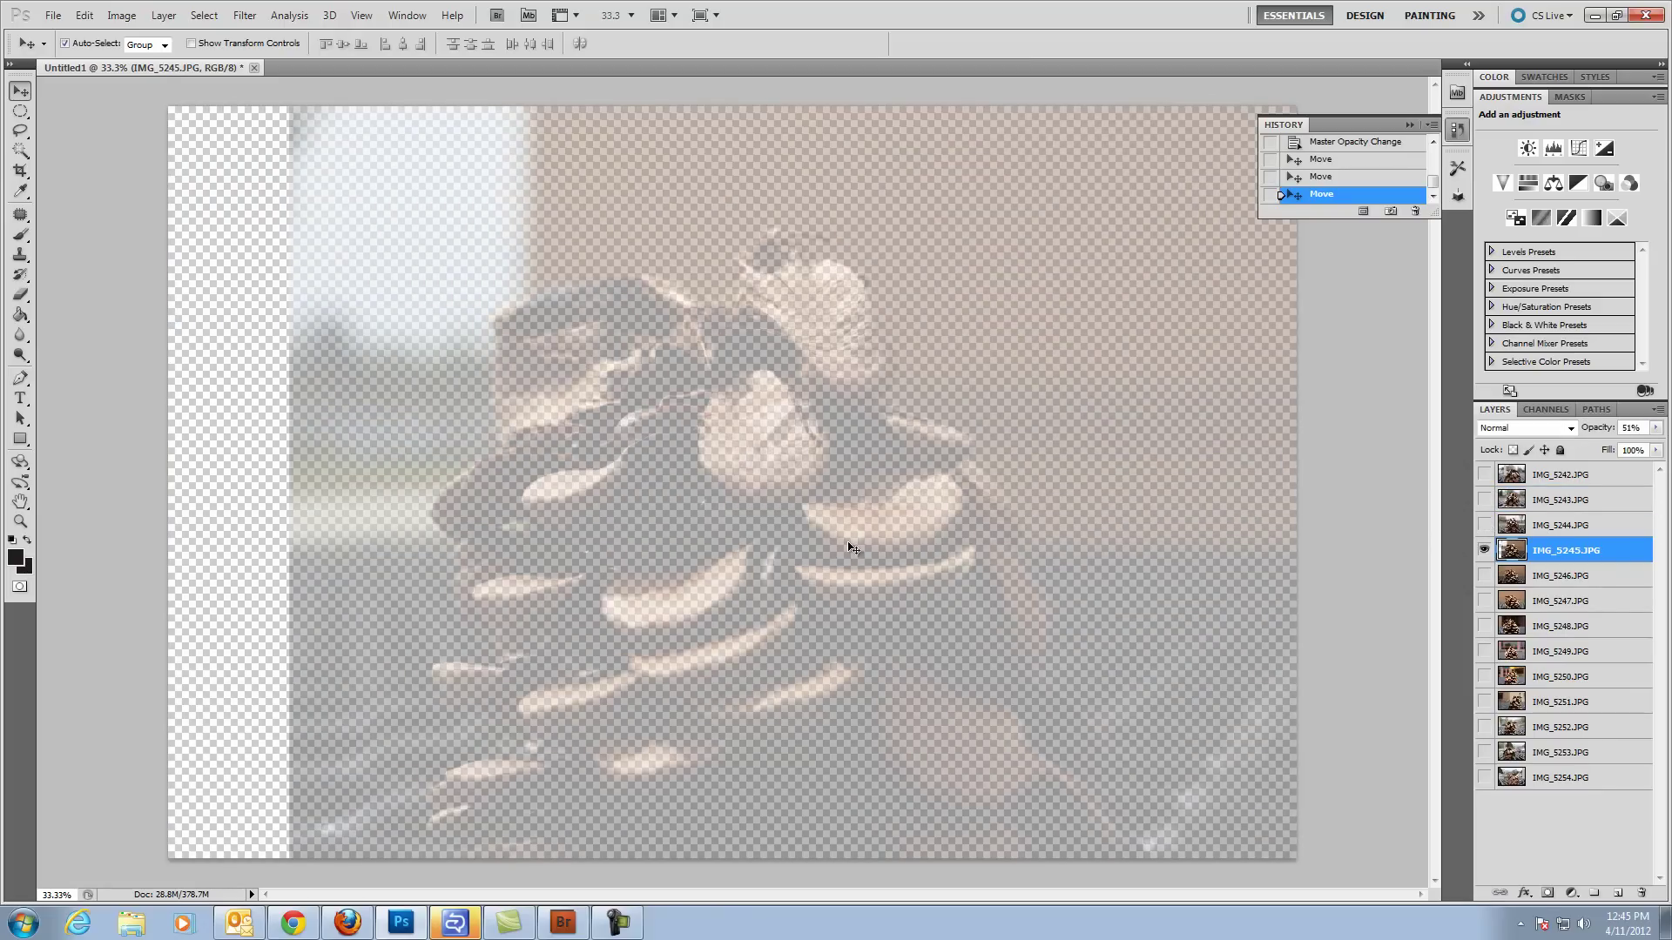
Step: Undo the stray moves and drag IMG_5245 right and up onto IMG_5244's pinecone
click(1484, 524)
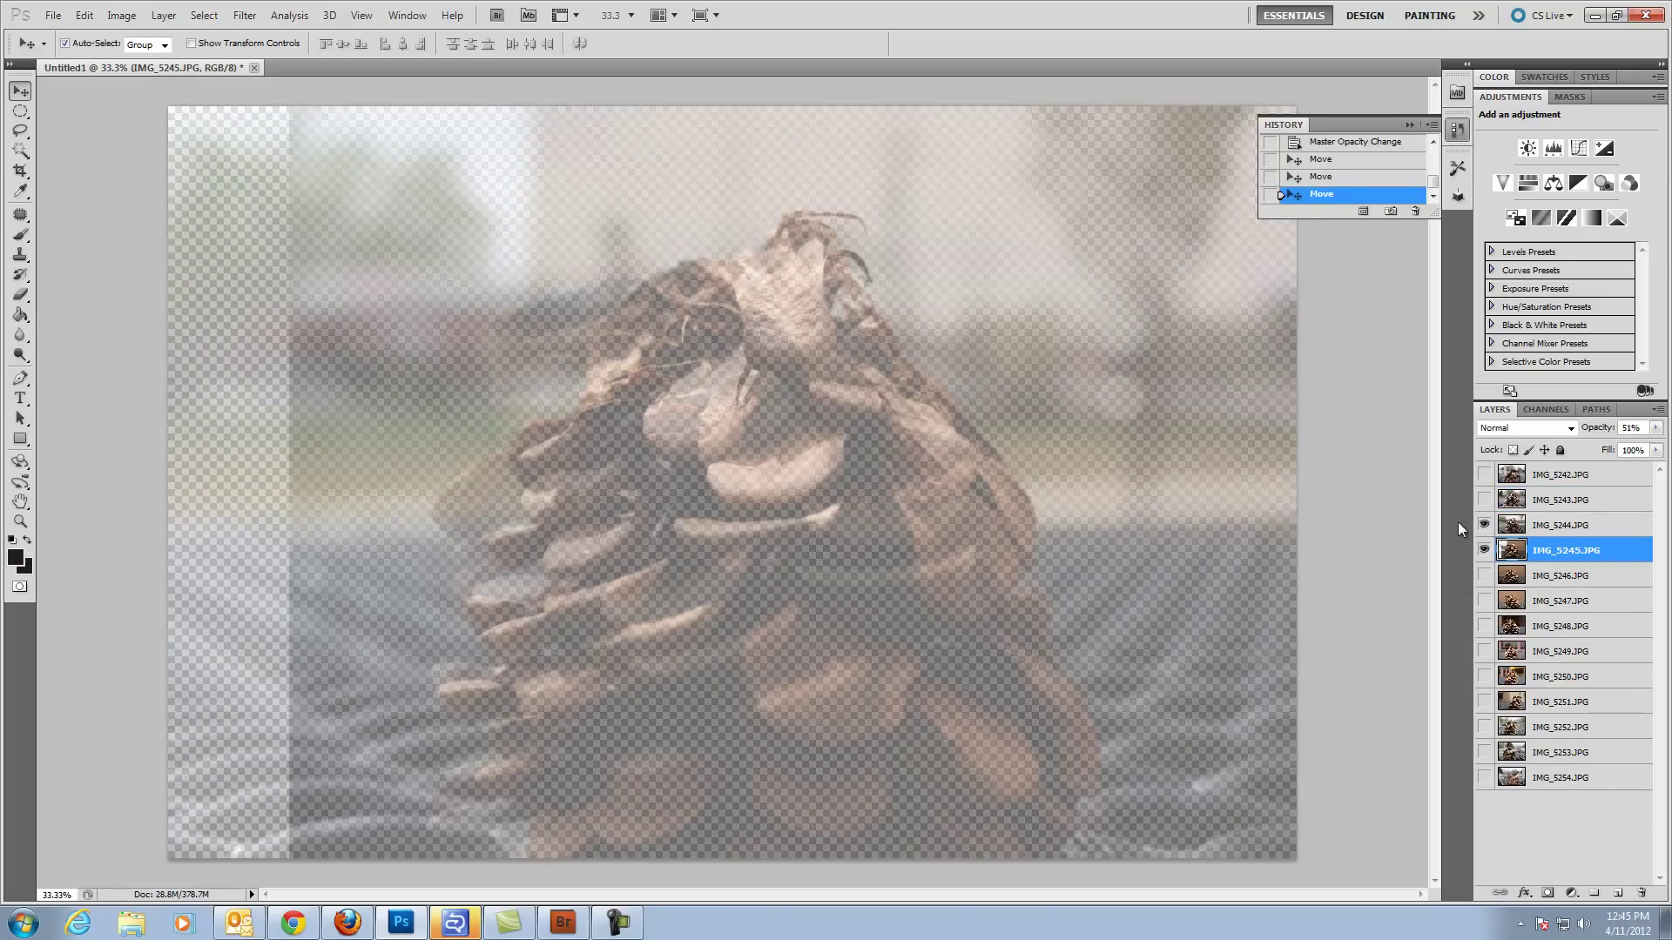
drag(757, 513, 827, 538)
key(ctrl+z)
drag(890, 538, 837, 539)
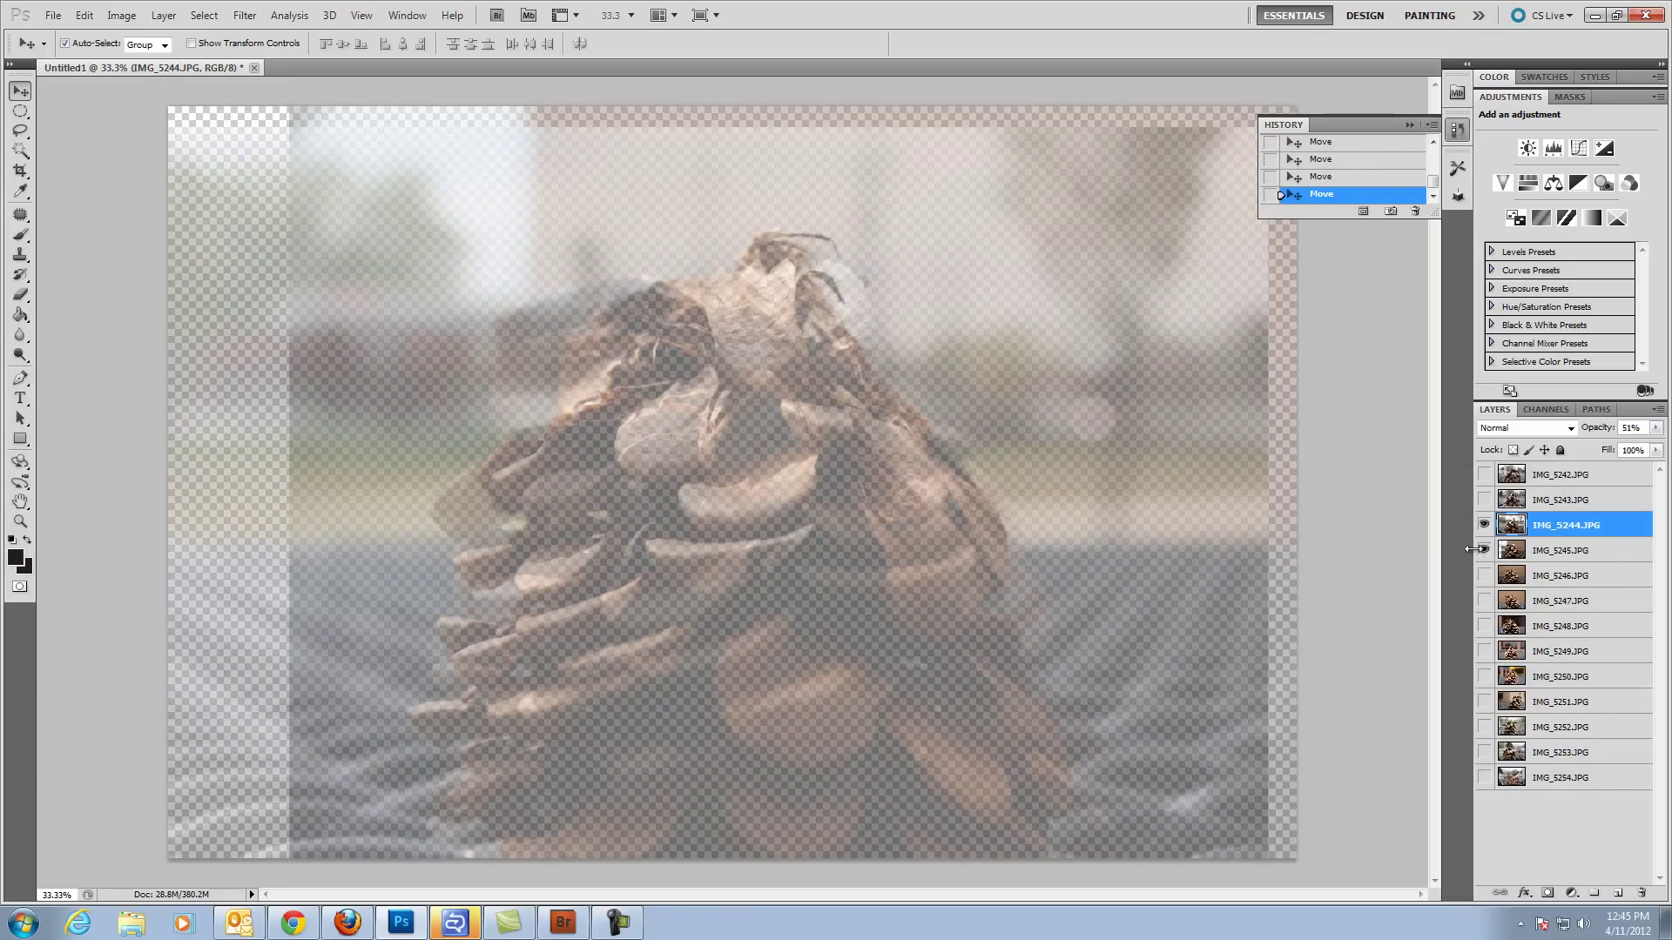
key(ctrl+z)
click(1571, 552)
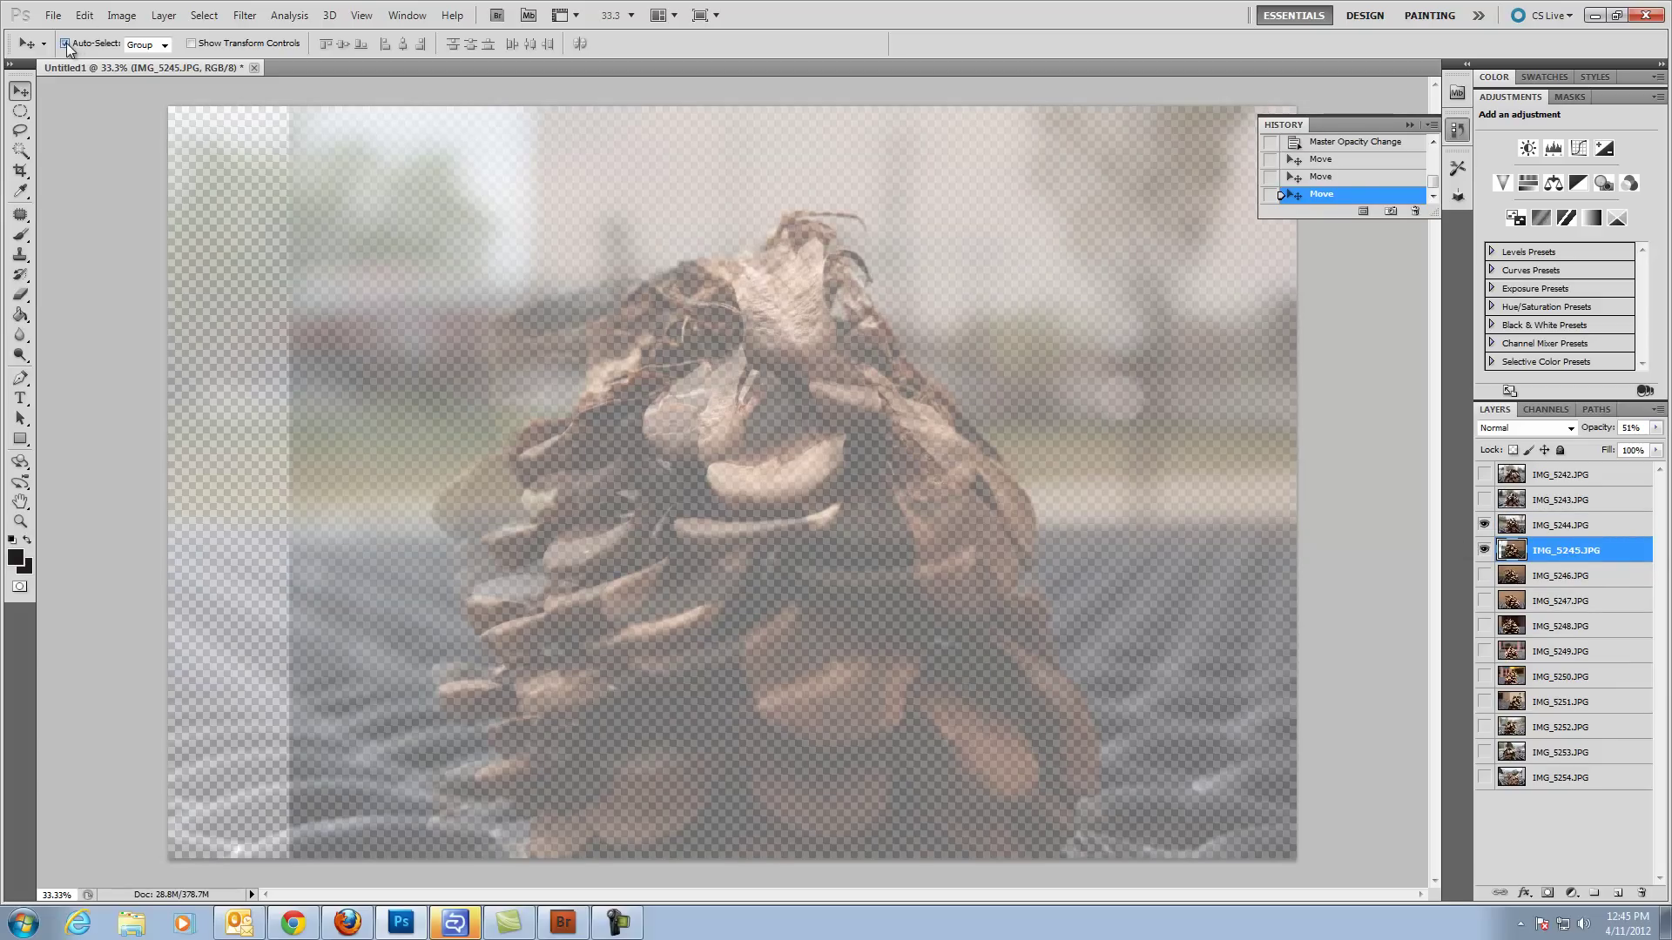
mouse_move(818, 559)
mouse_down()
mouse_move(865, 586)
mouse_move(932, 560)
mouse_move(943, 485)
mouse_move(885, 534)
mouse_move(846, 541)
mouse_up()
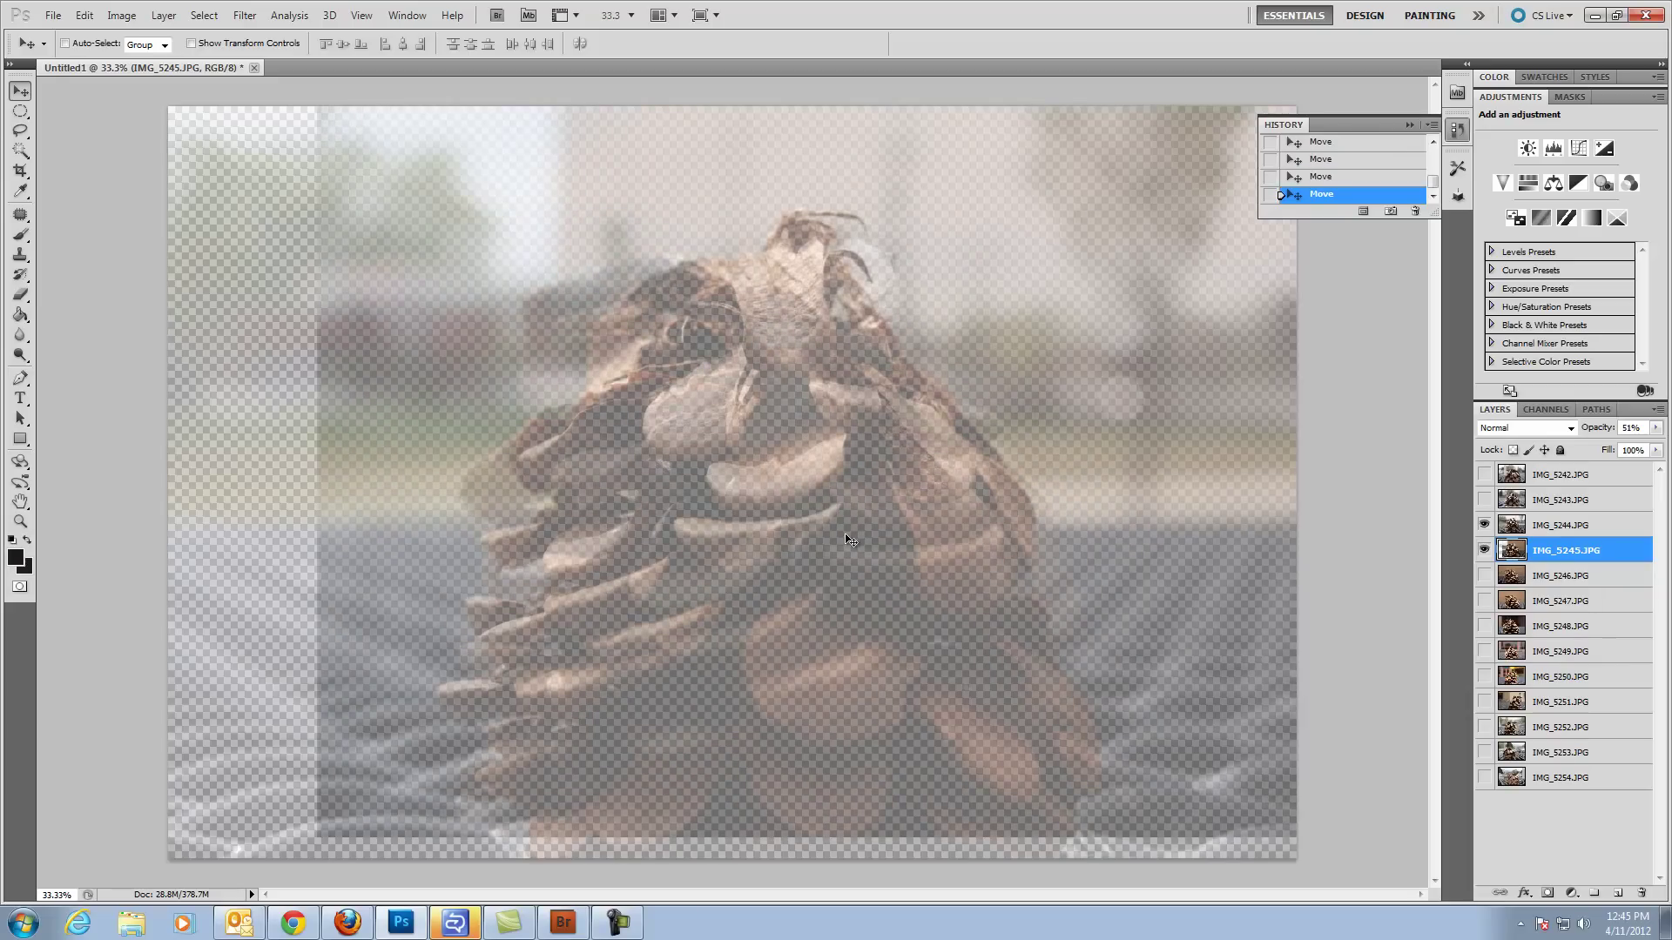
Step: Align the pinecones of IMG_5246 and IMG_5247 with their preceding frames
click(1485, 575)
click(1484, 527)
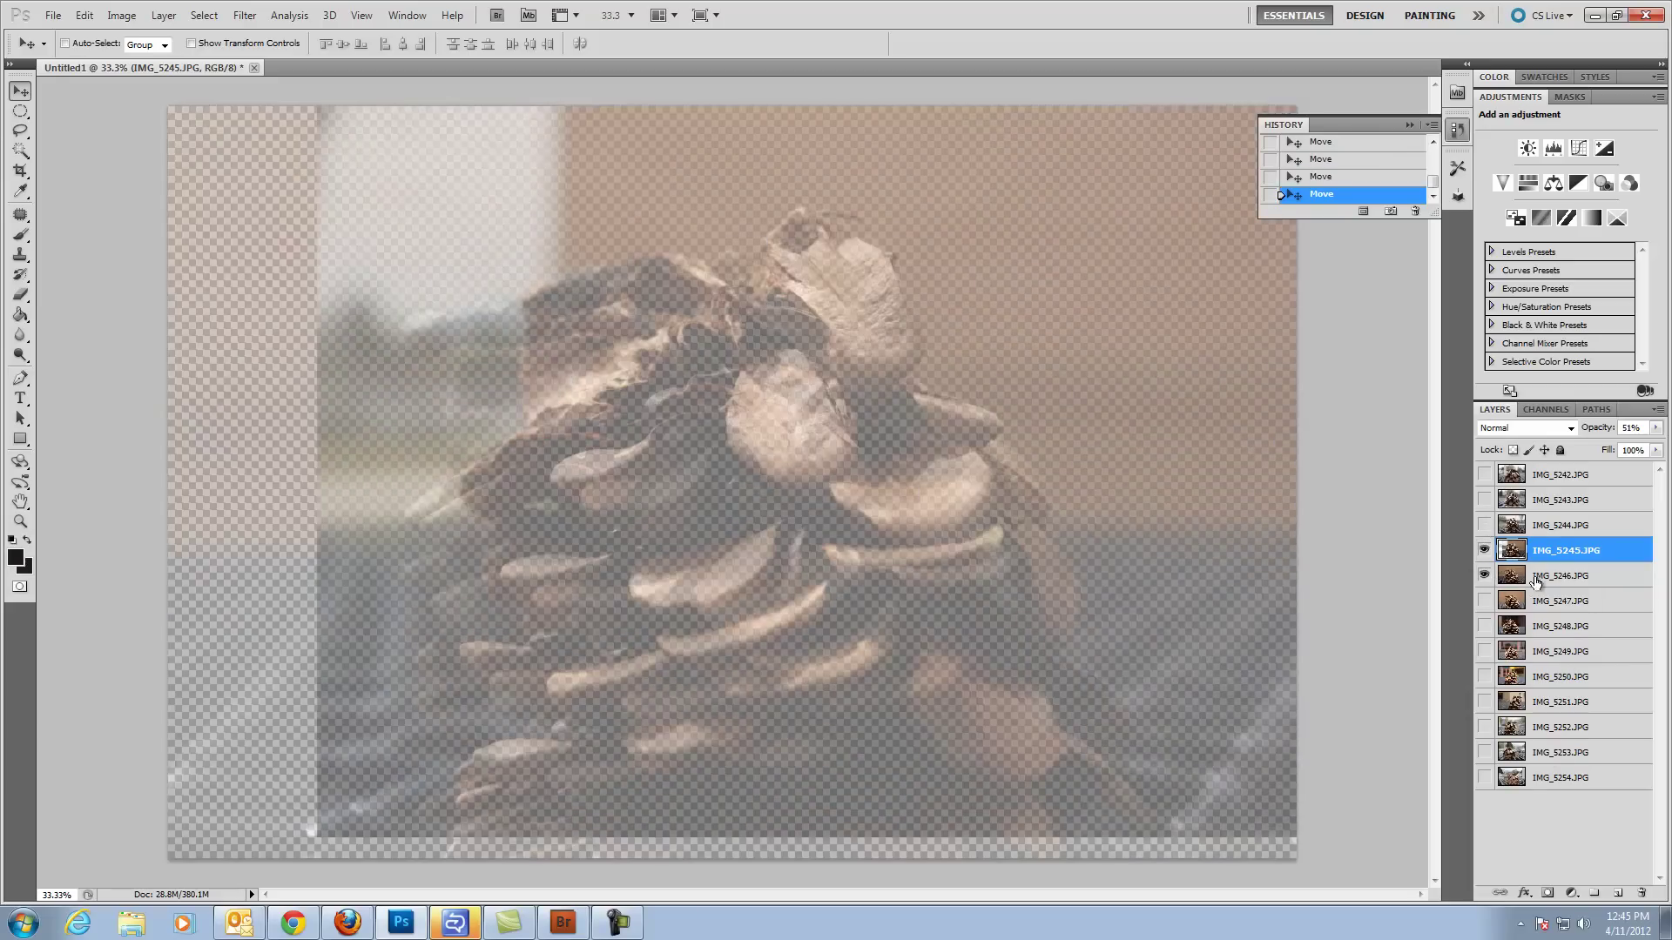
click(1539, 577)
drag(667, 572, 737, 526)
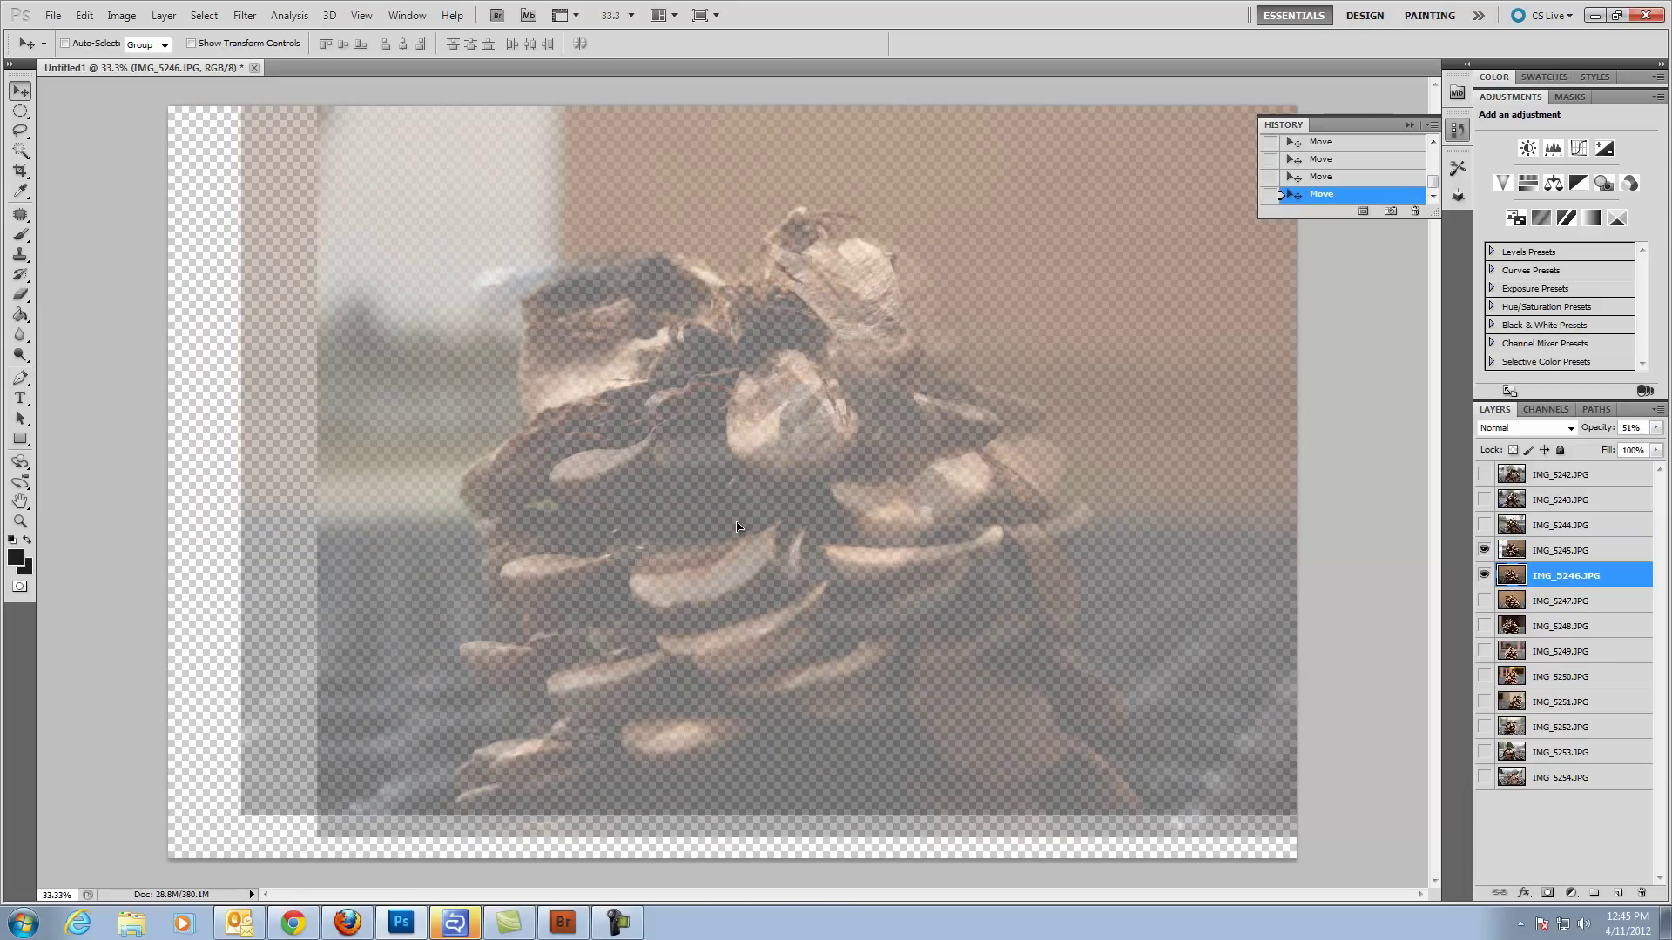
click(1484, 601)
click(1484, 550)
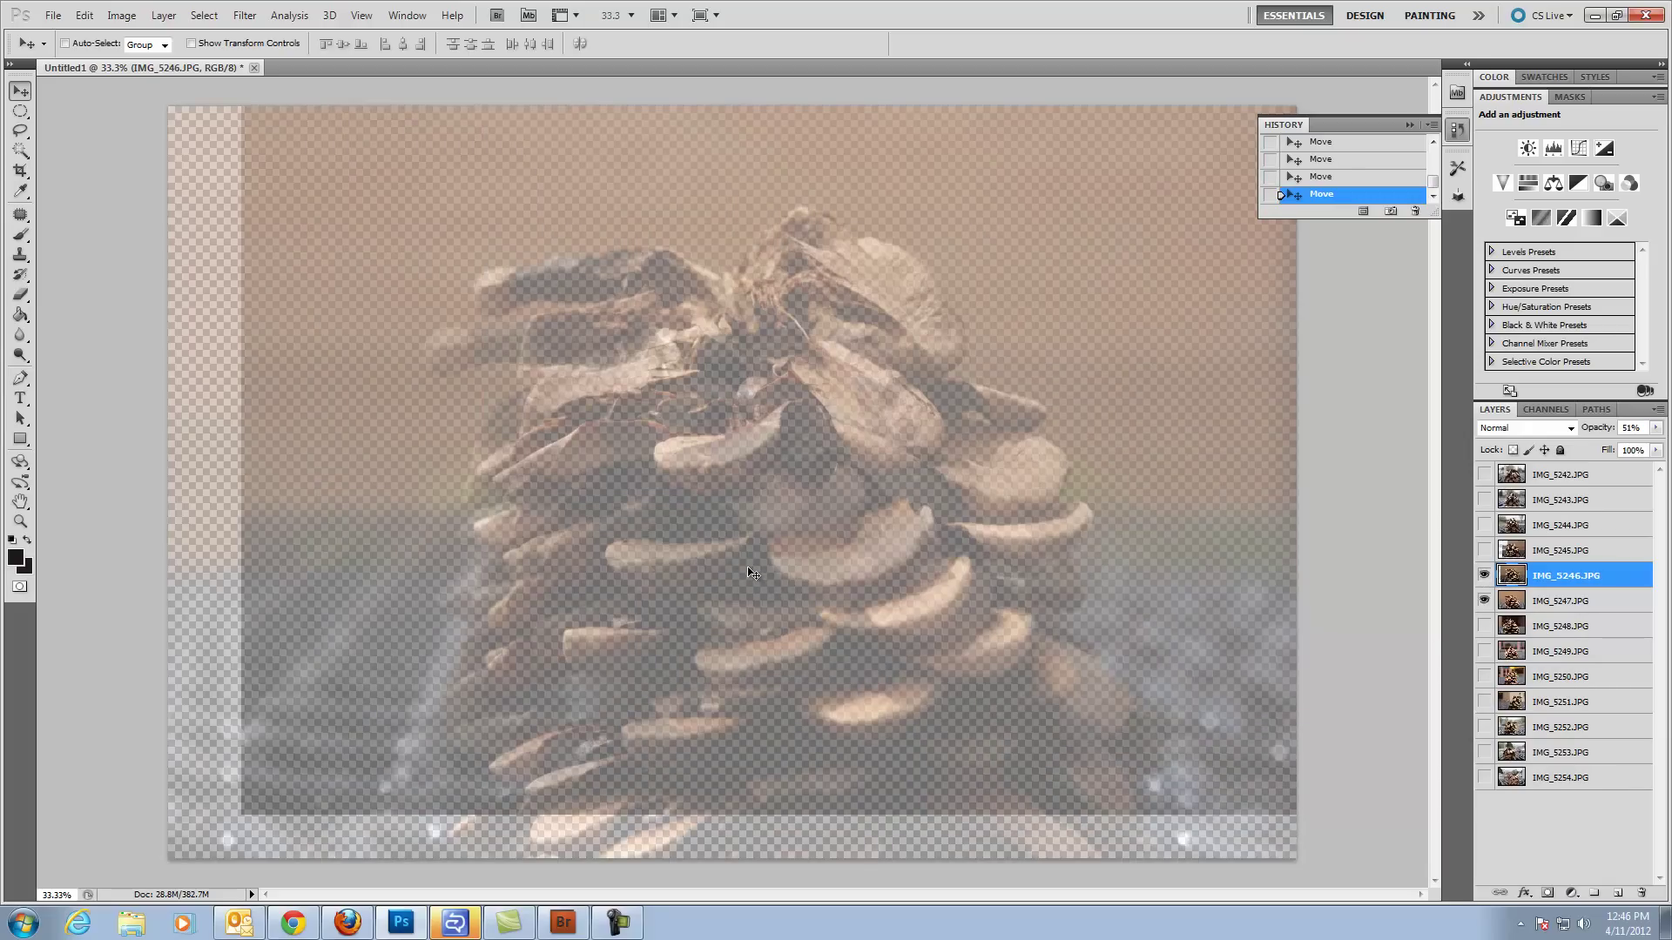
key(alt+bracketleft)
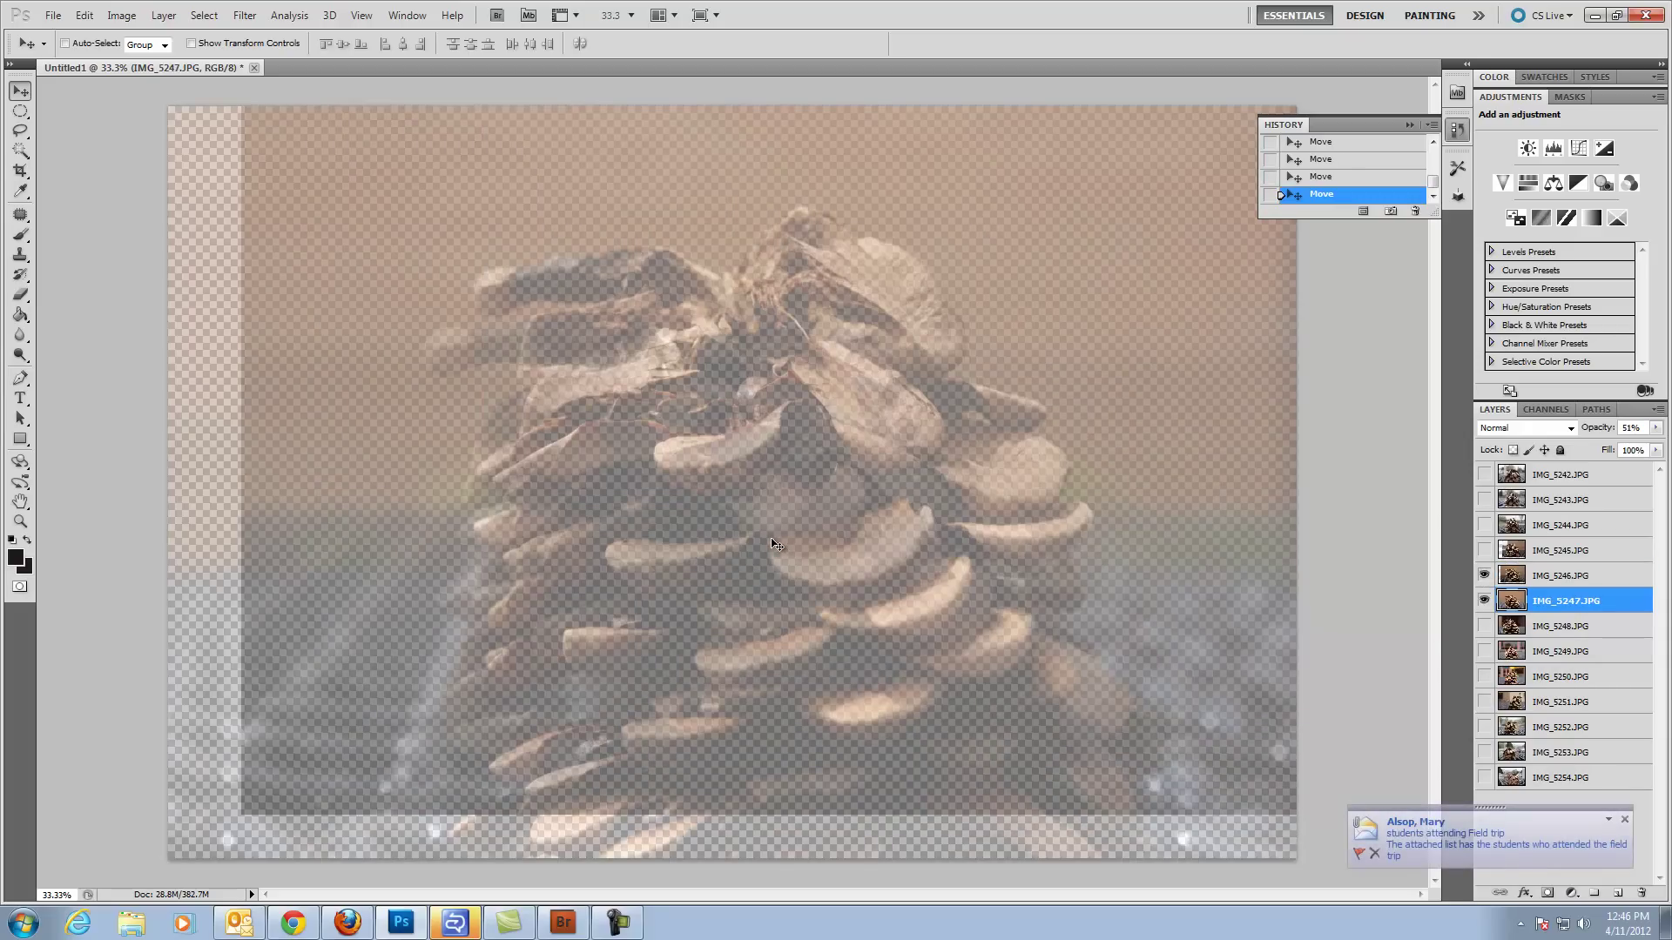
drag(769, 546, 828, 474)
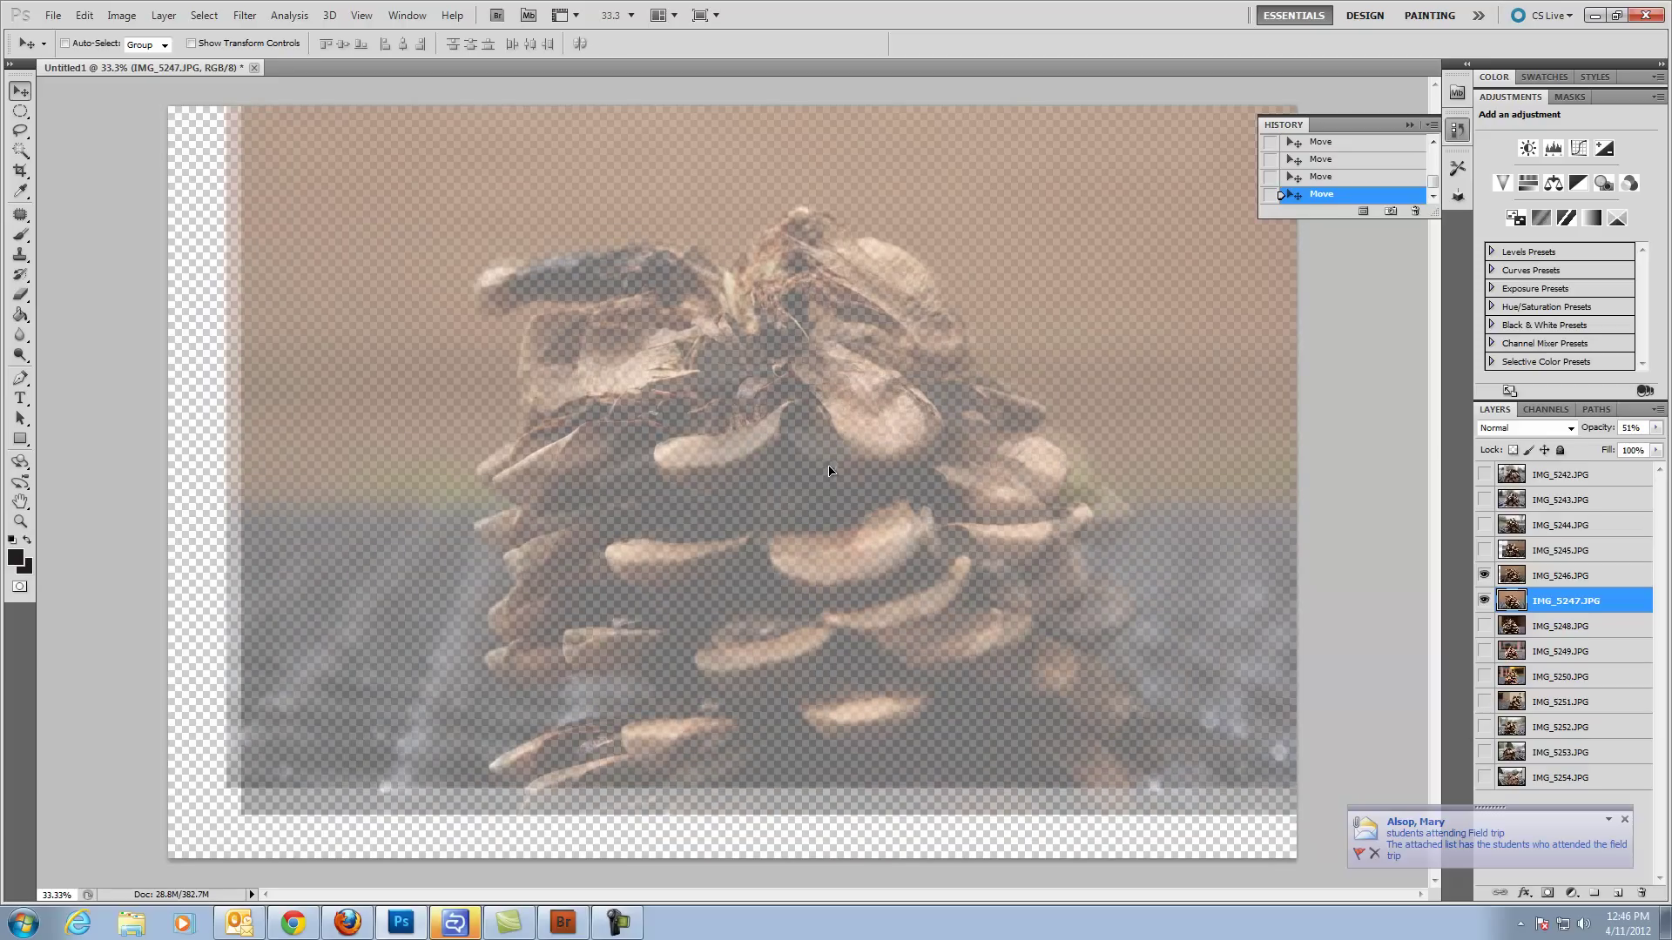
Step: Align the pinecones of IMG_5248 and IMG_5249 with their preceding frames
click(1484, 626)
click(1483, 575)
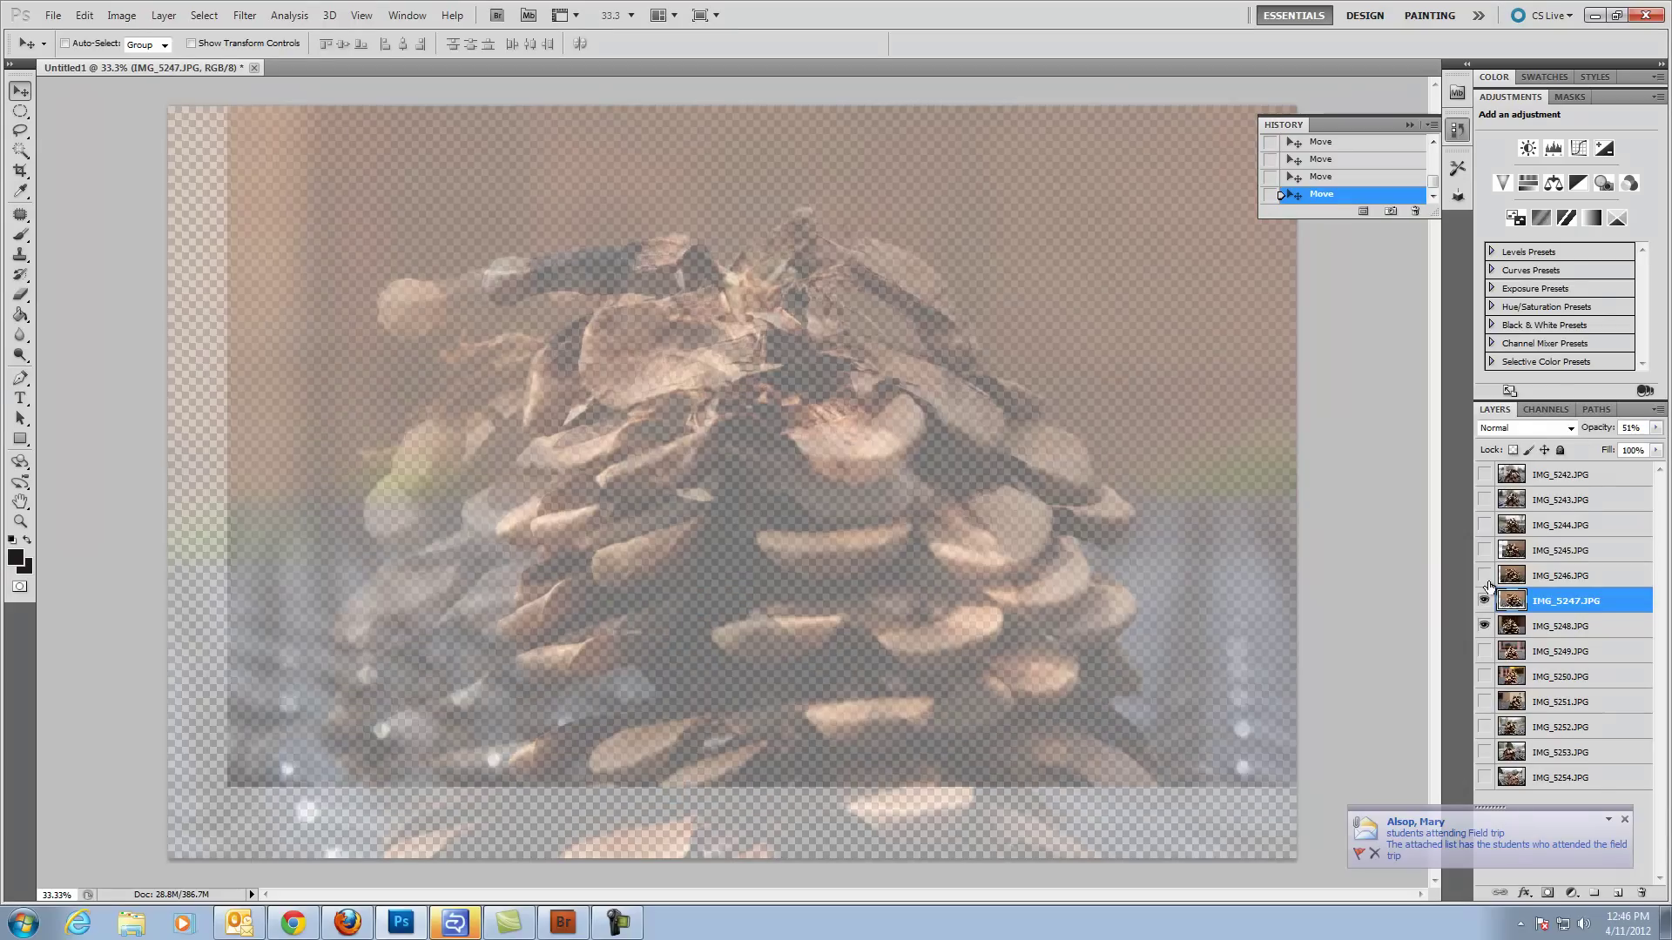
click(1547, 634)
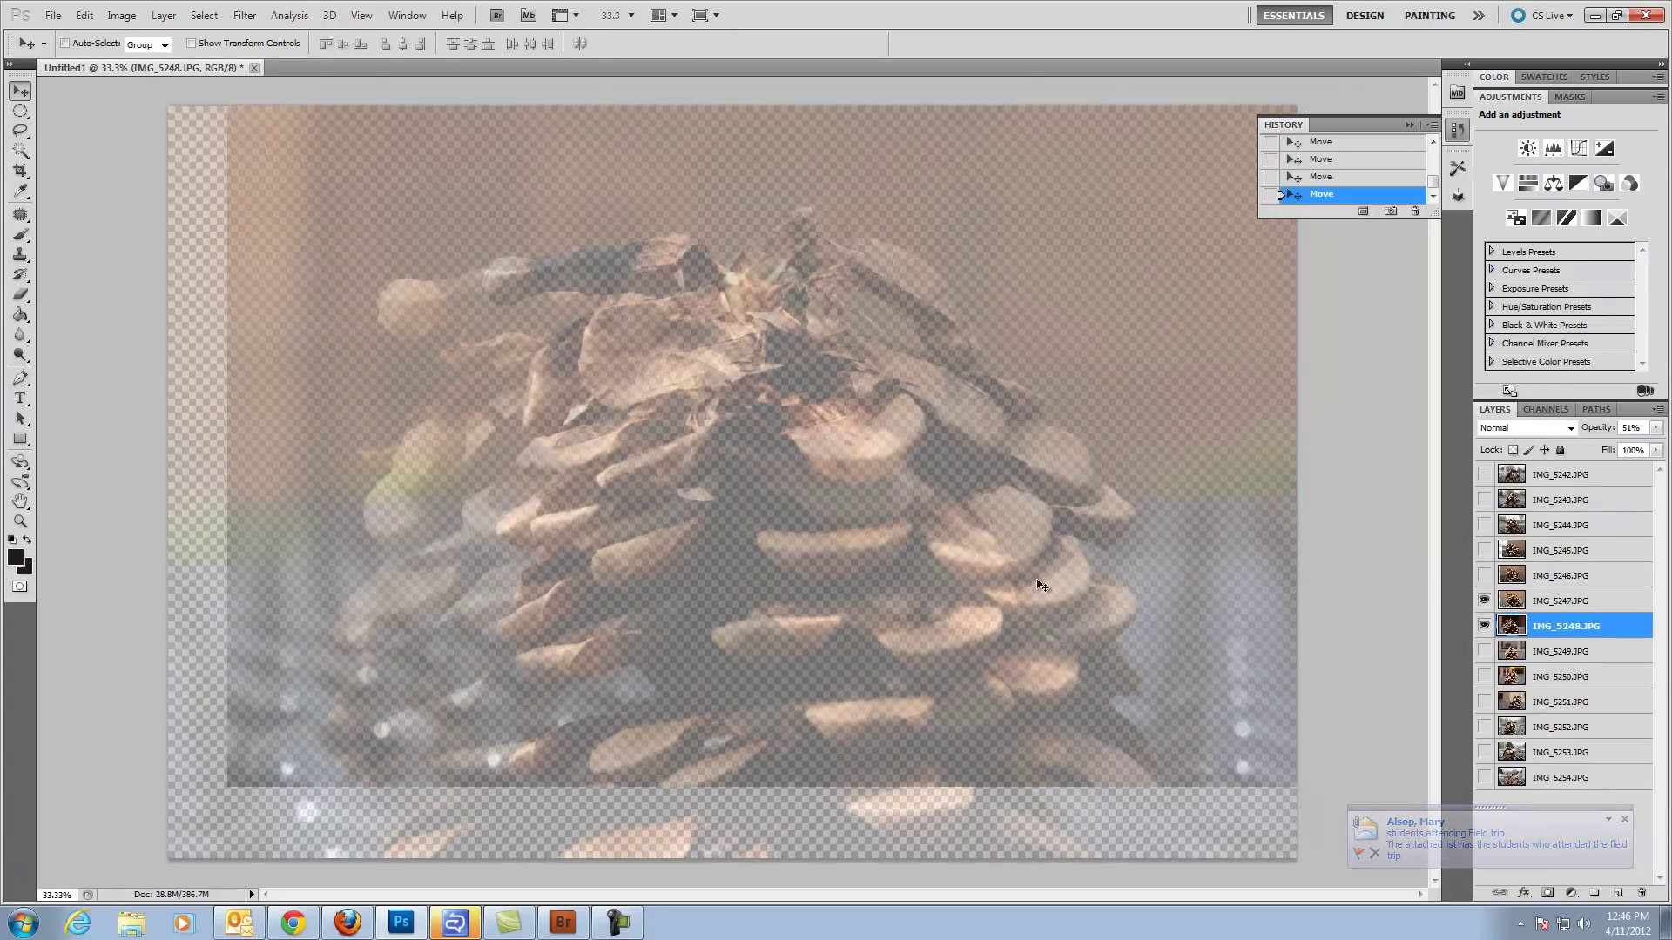
drag(808, 500, 896, 496)
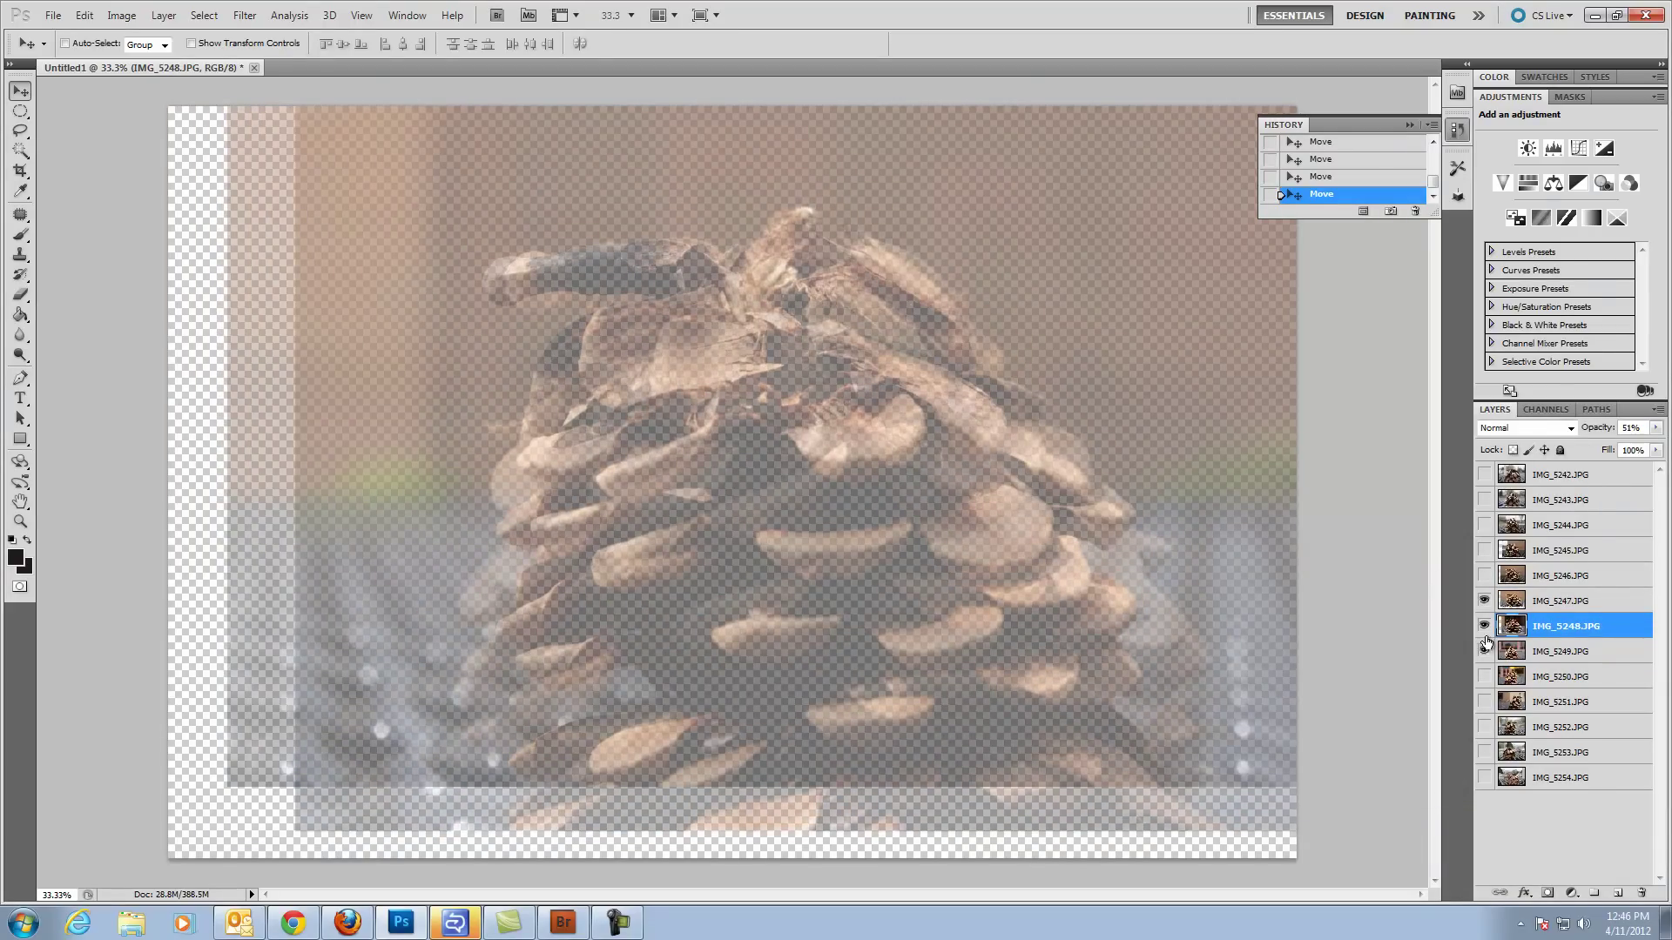
click(1483, 651)
click(1552, 651)
click(1483, 601)
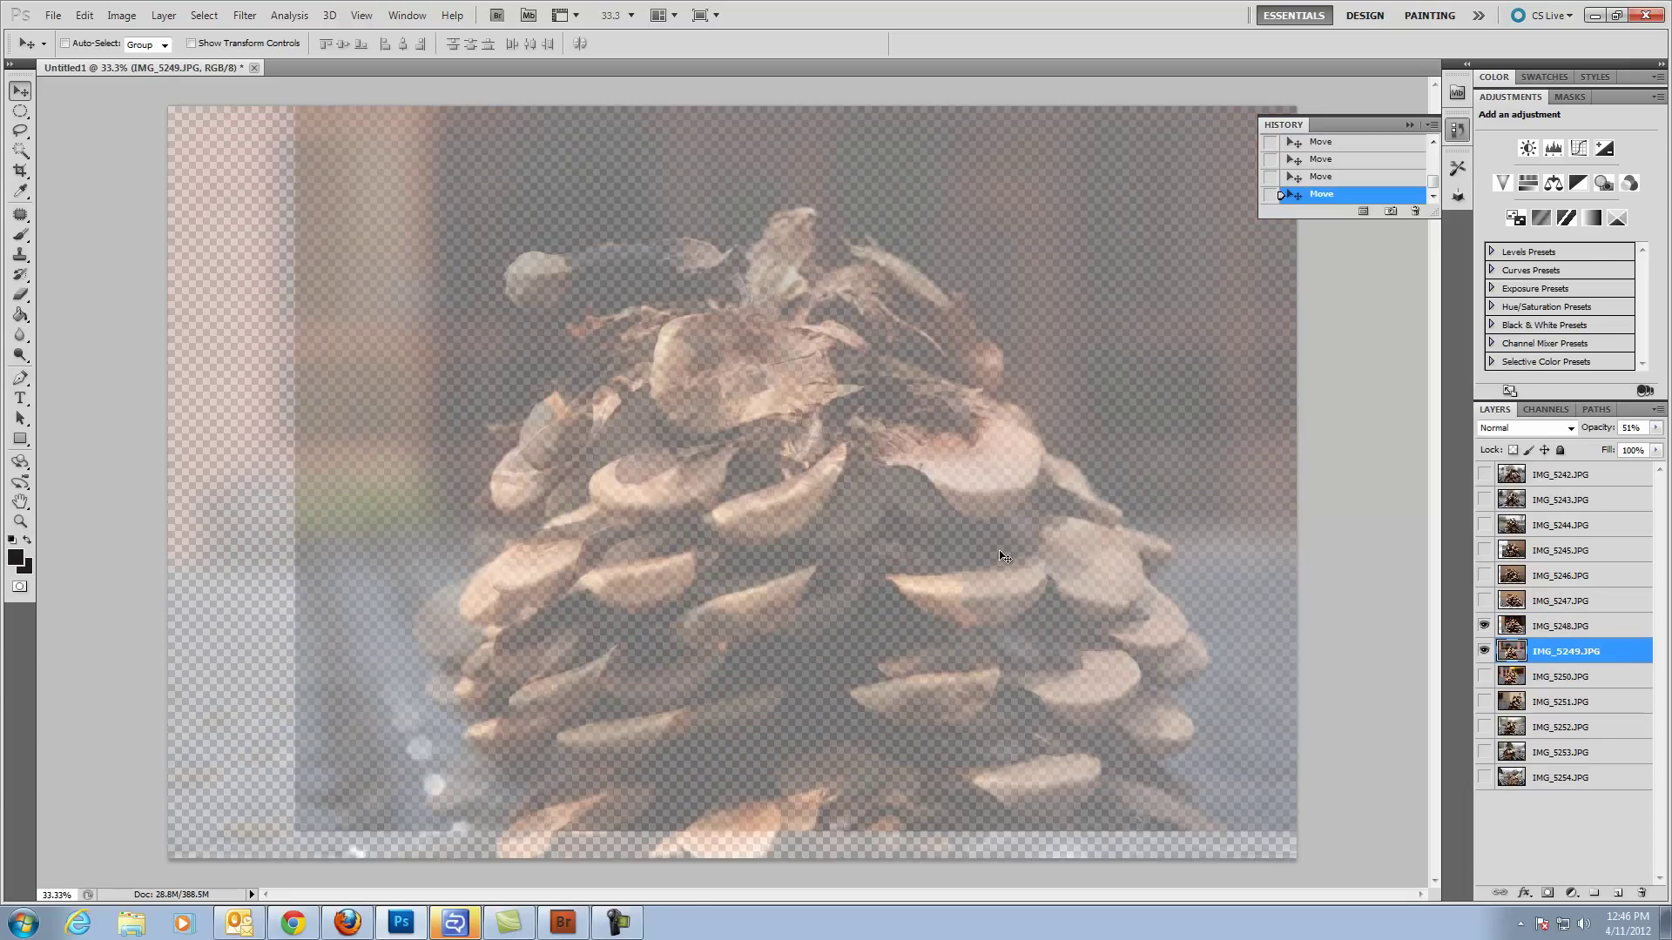
drag(798, 471, 900, 380)
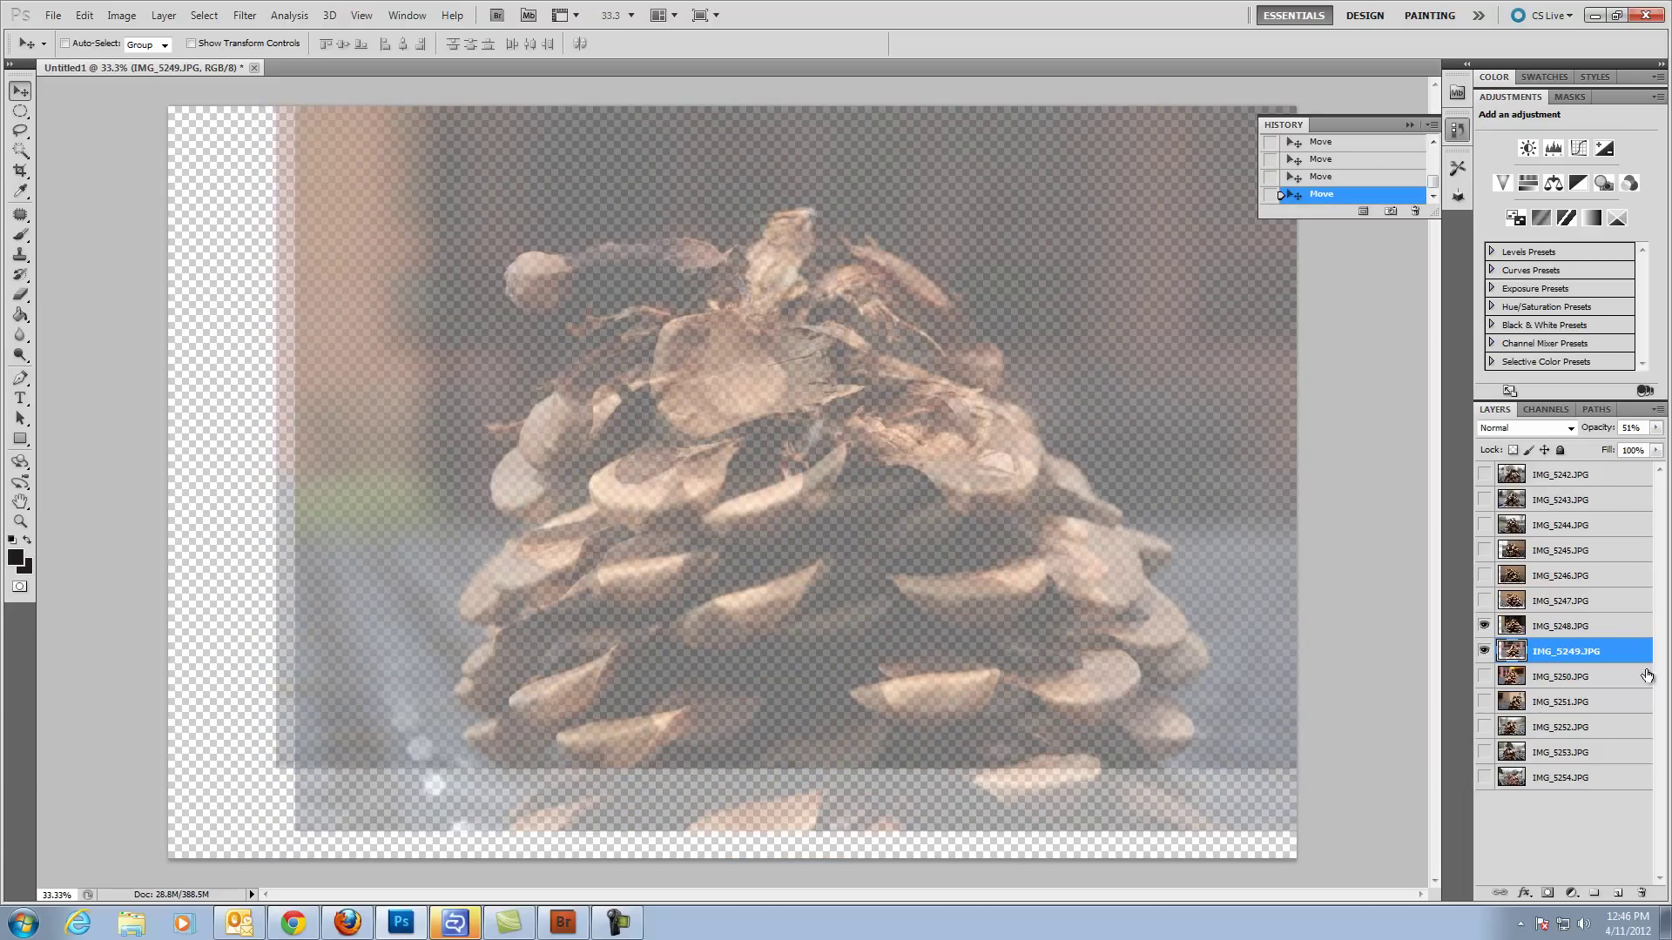
Step: Check IMG_5249 against IMG_5248, then align IMG_5250's pinecone with IMG_5249
click(1483, 626)
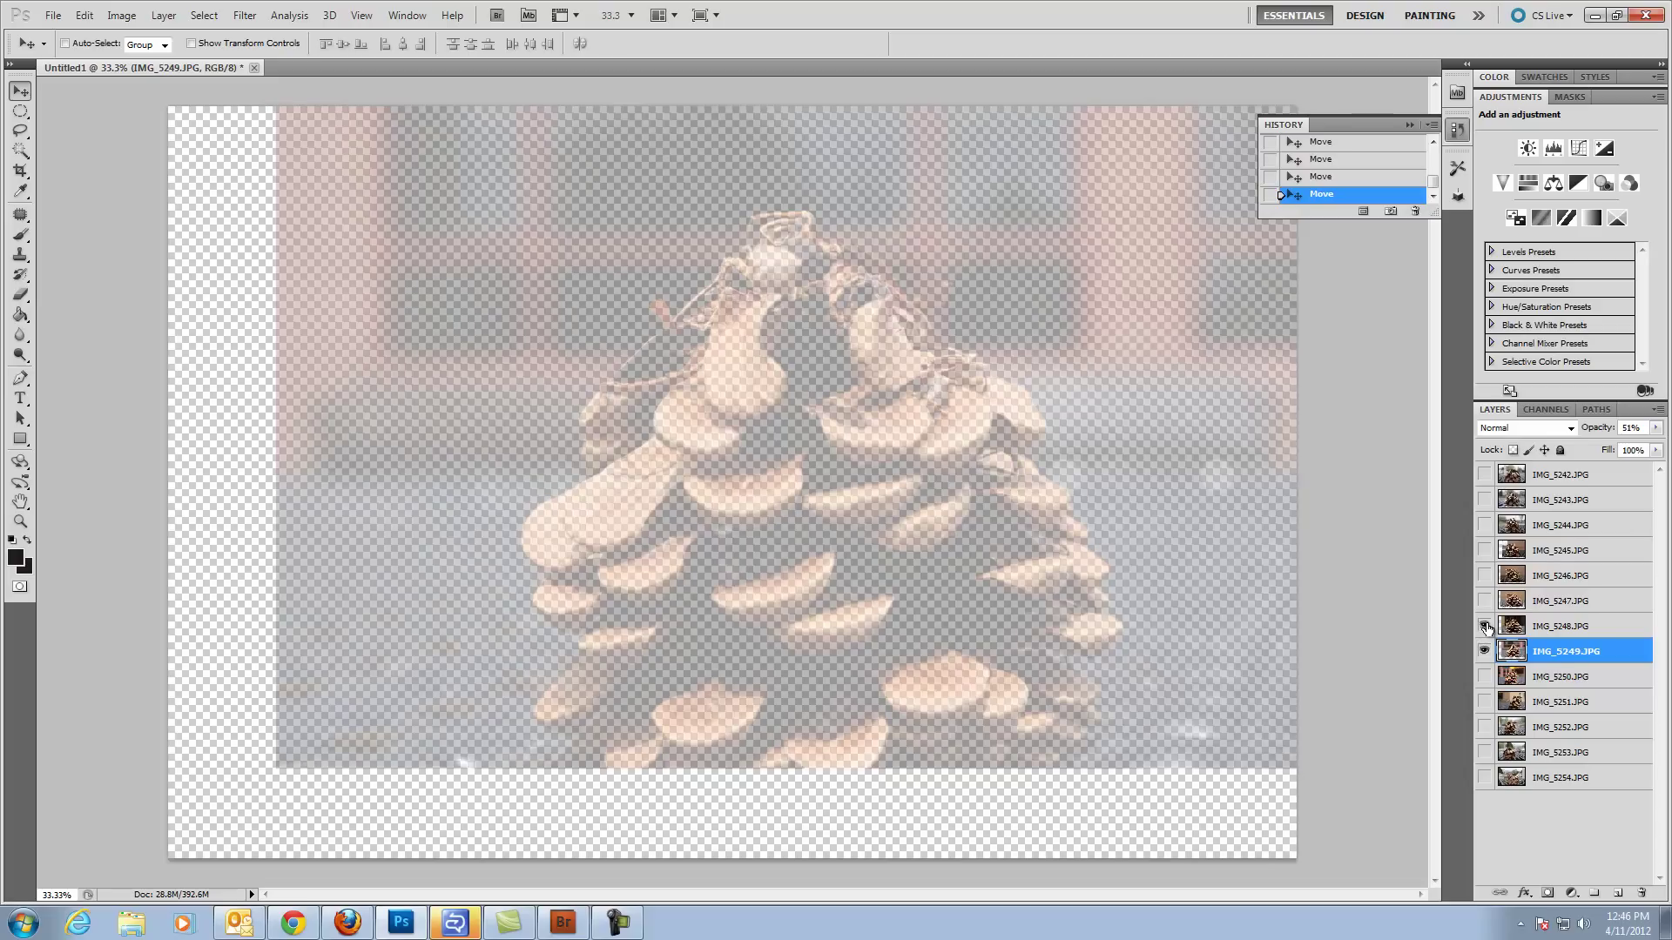
click(1484, 625)
click(1485, 626)
click(1485, 626)
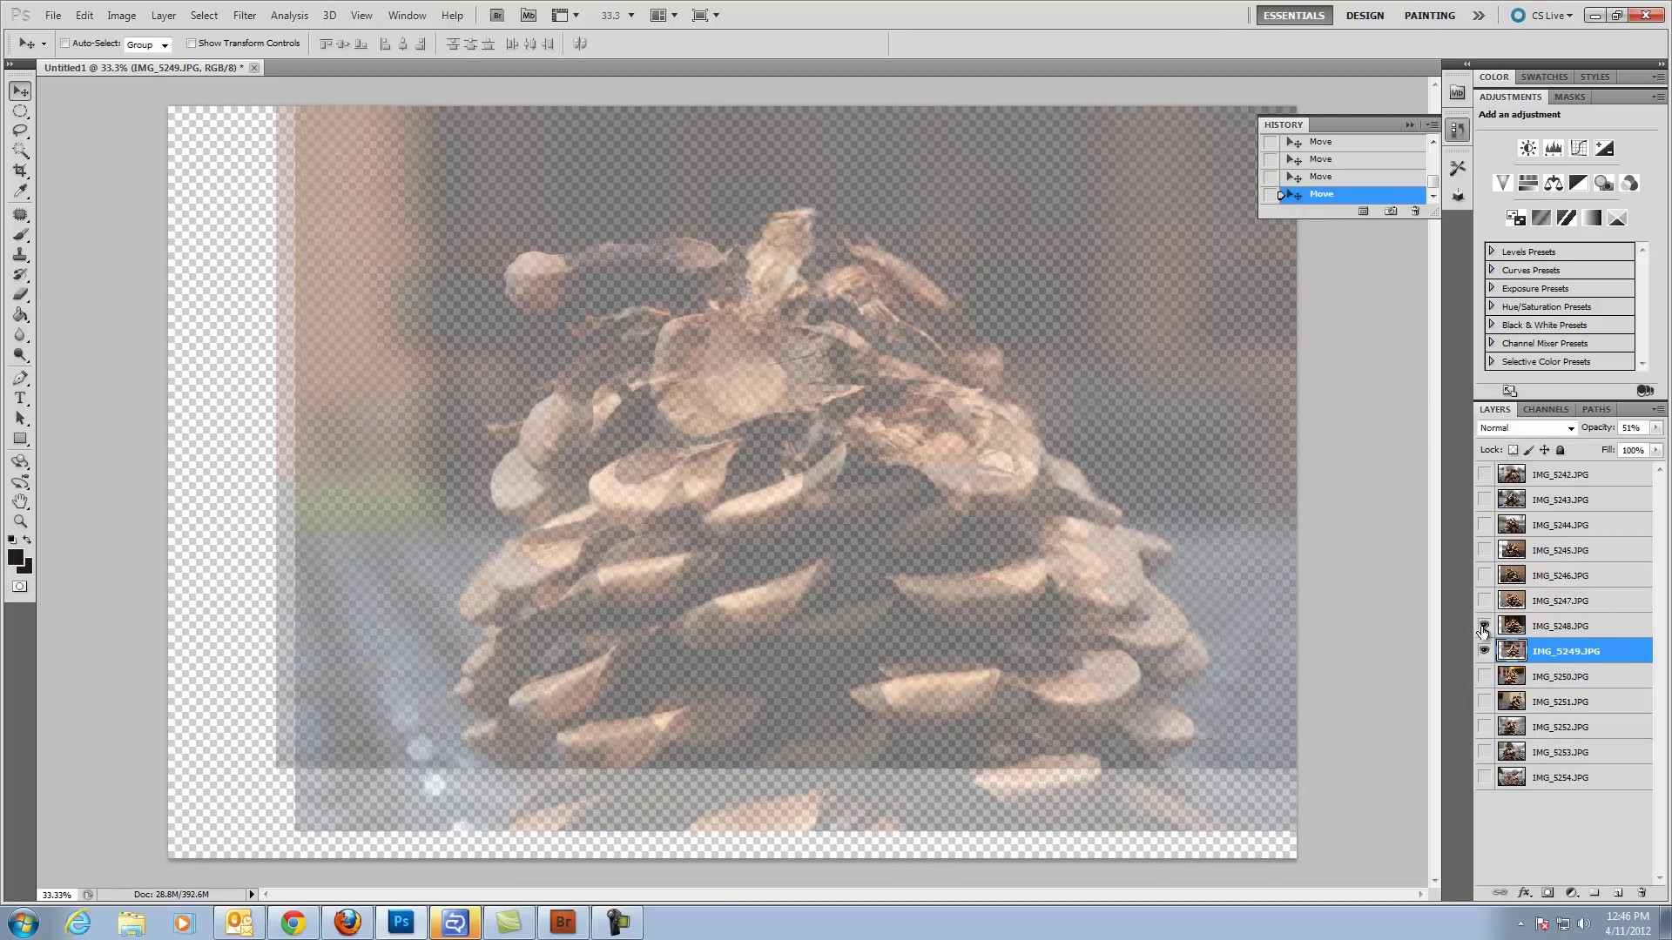
click(1484, 626)
click(1485, 677)
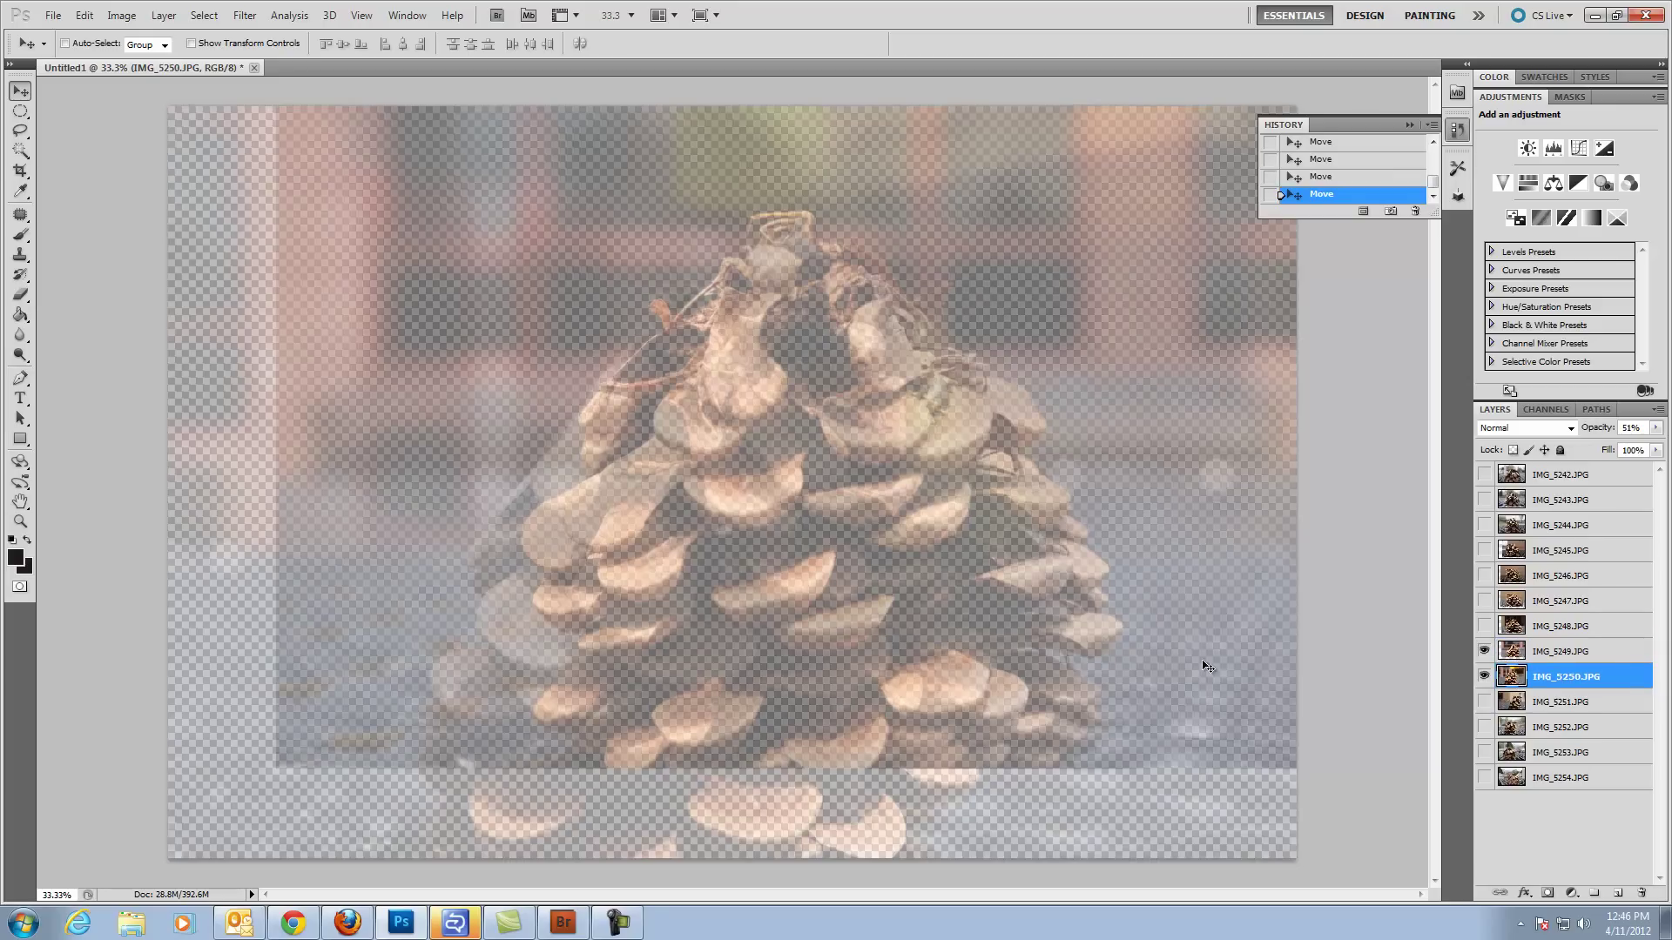
drag(890, 523, 903, 461)
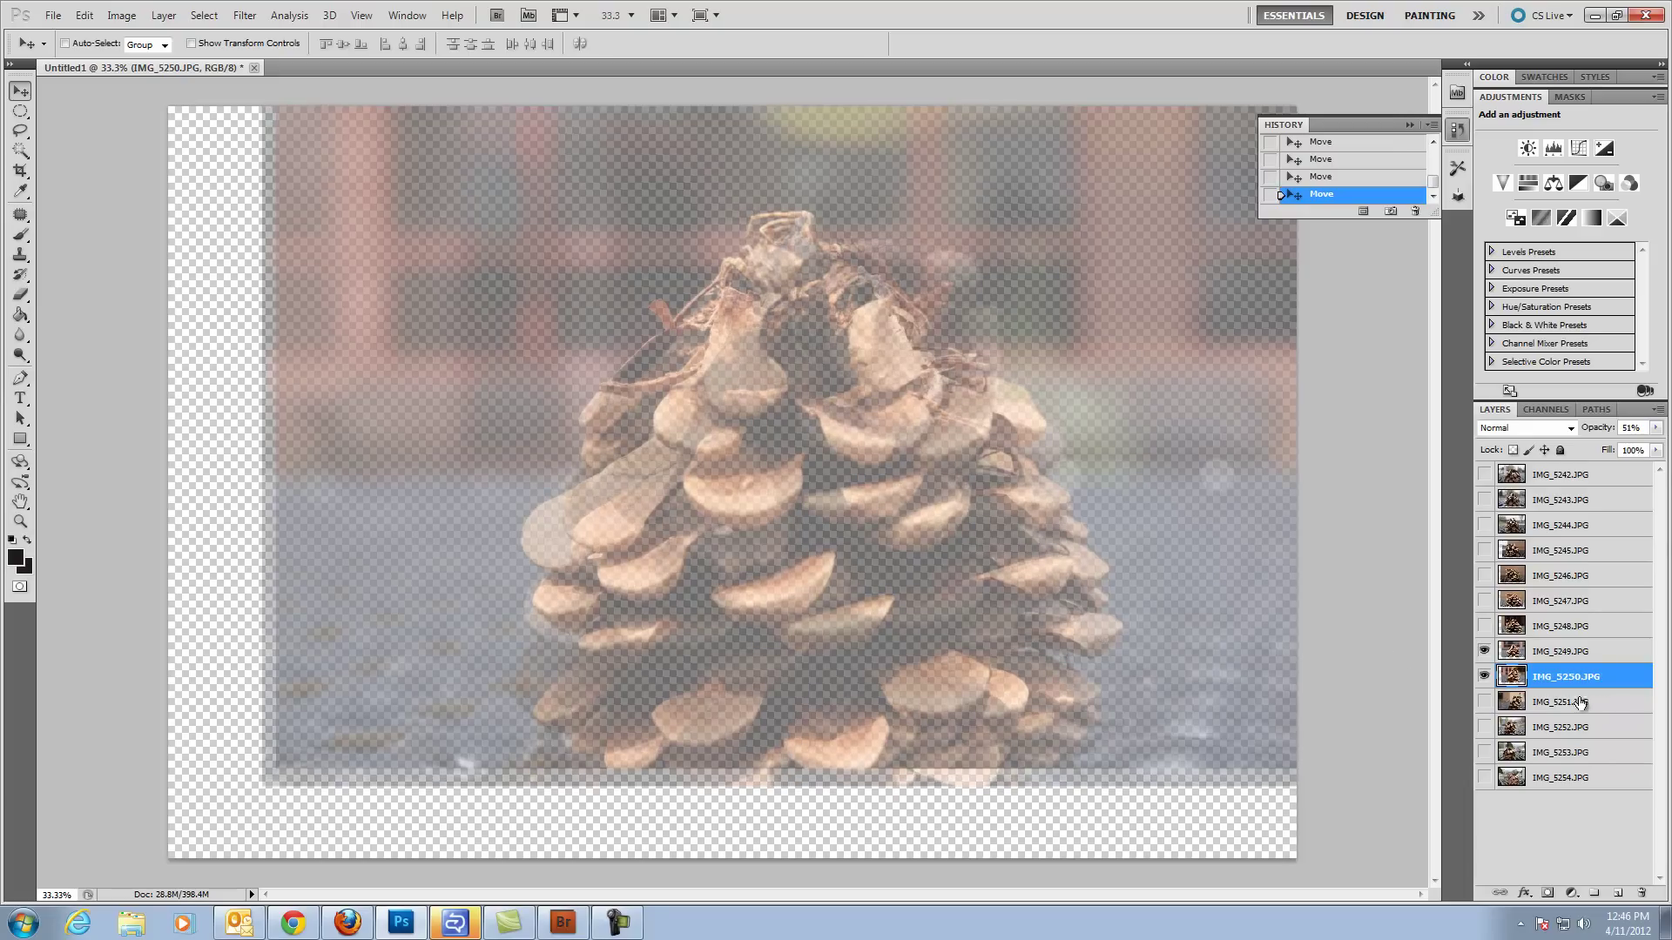
Step: Align the pinecones of IMG_5251 and IMG_5252 with their preceding frames
click(1483, 702)
click(1560, 702)
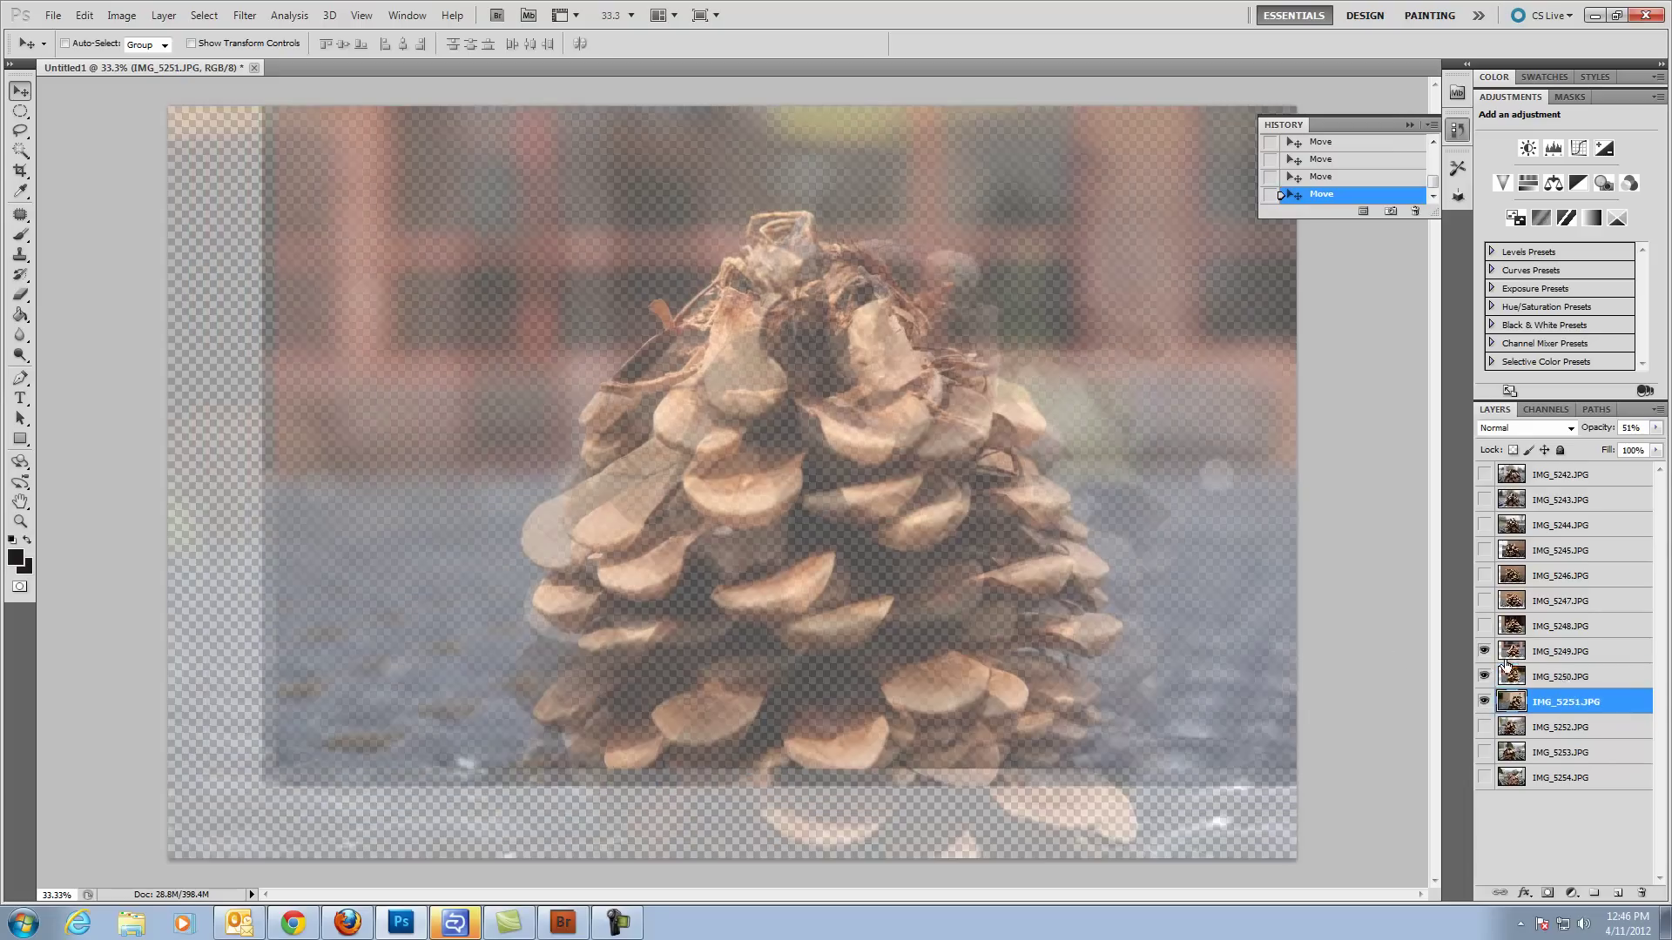
click(1483, 651)
drag(714, 418, 747, 408)
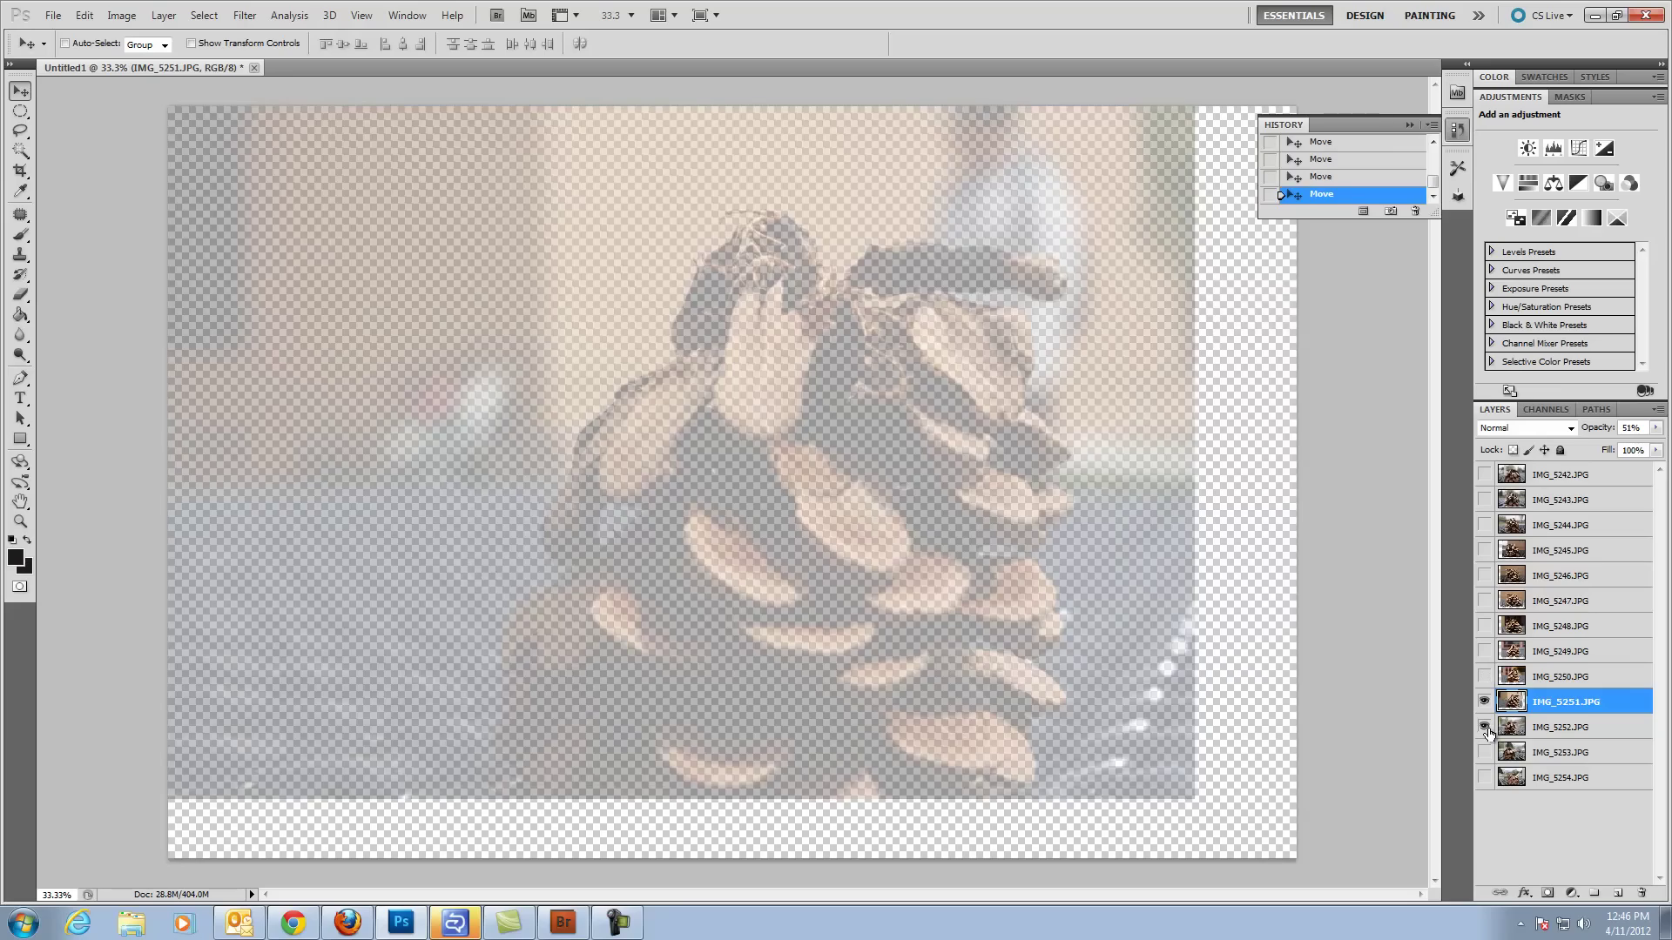
click(1483, 727)
click(1559, 727)
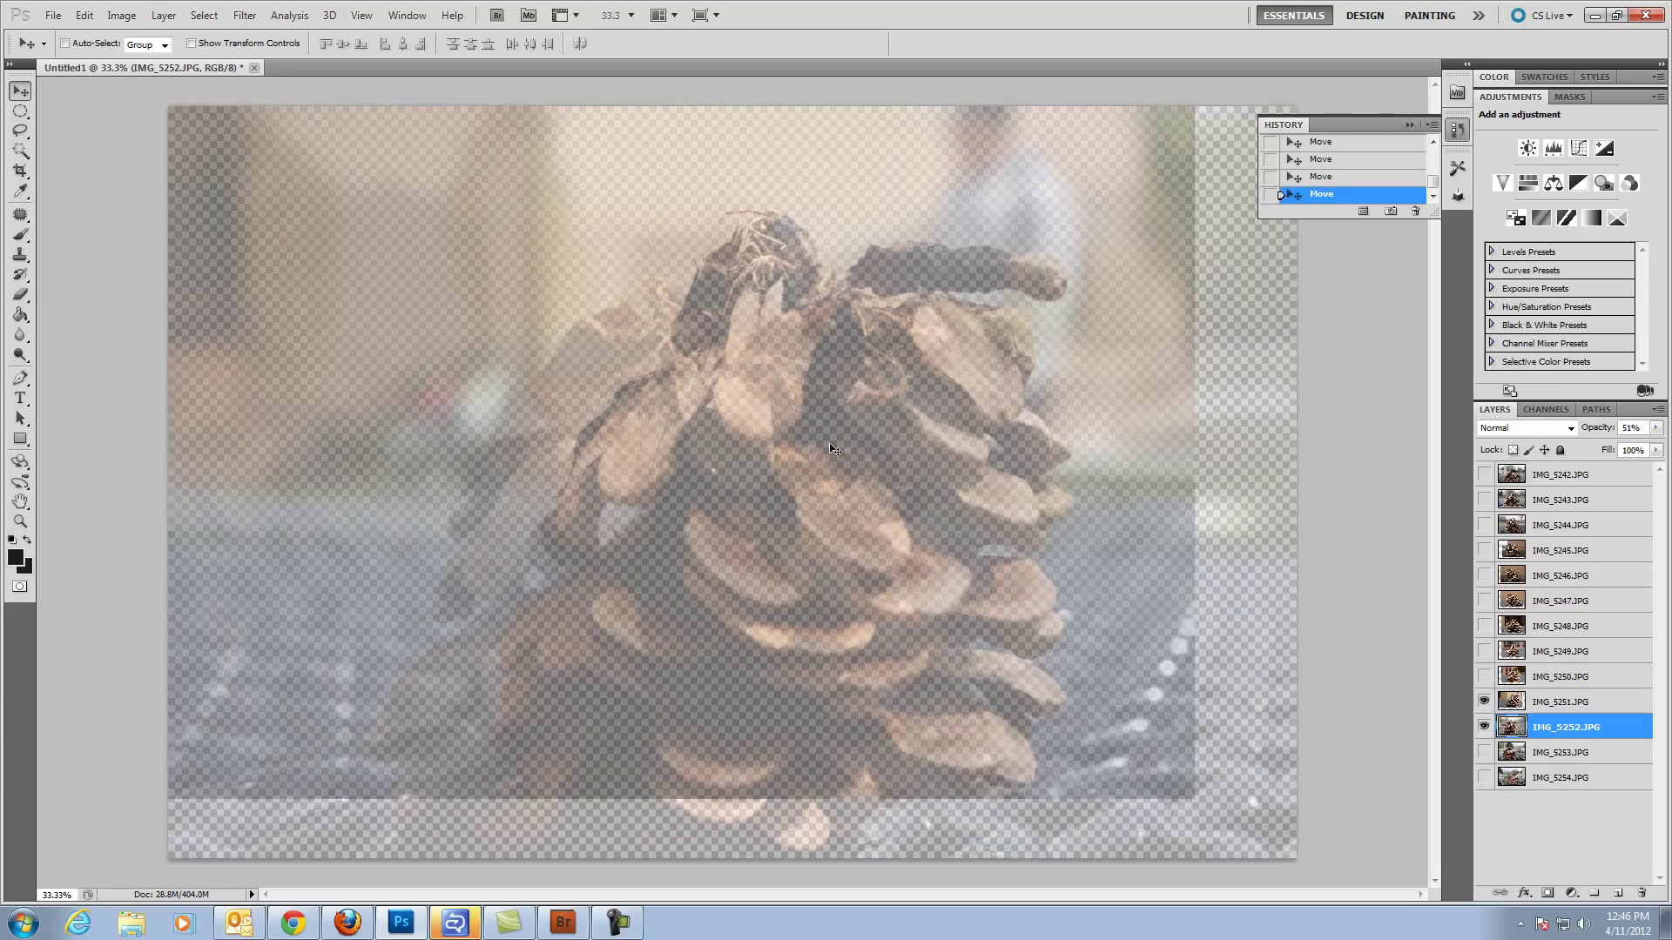
drag(948, 502, 912, 357)
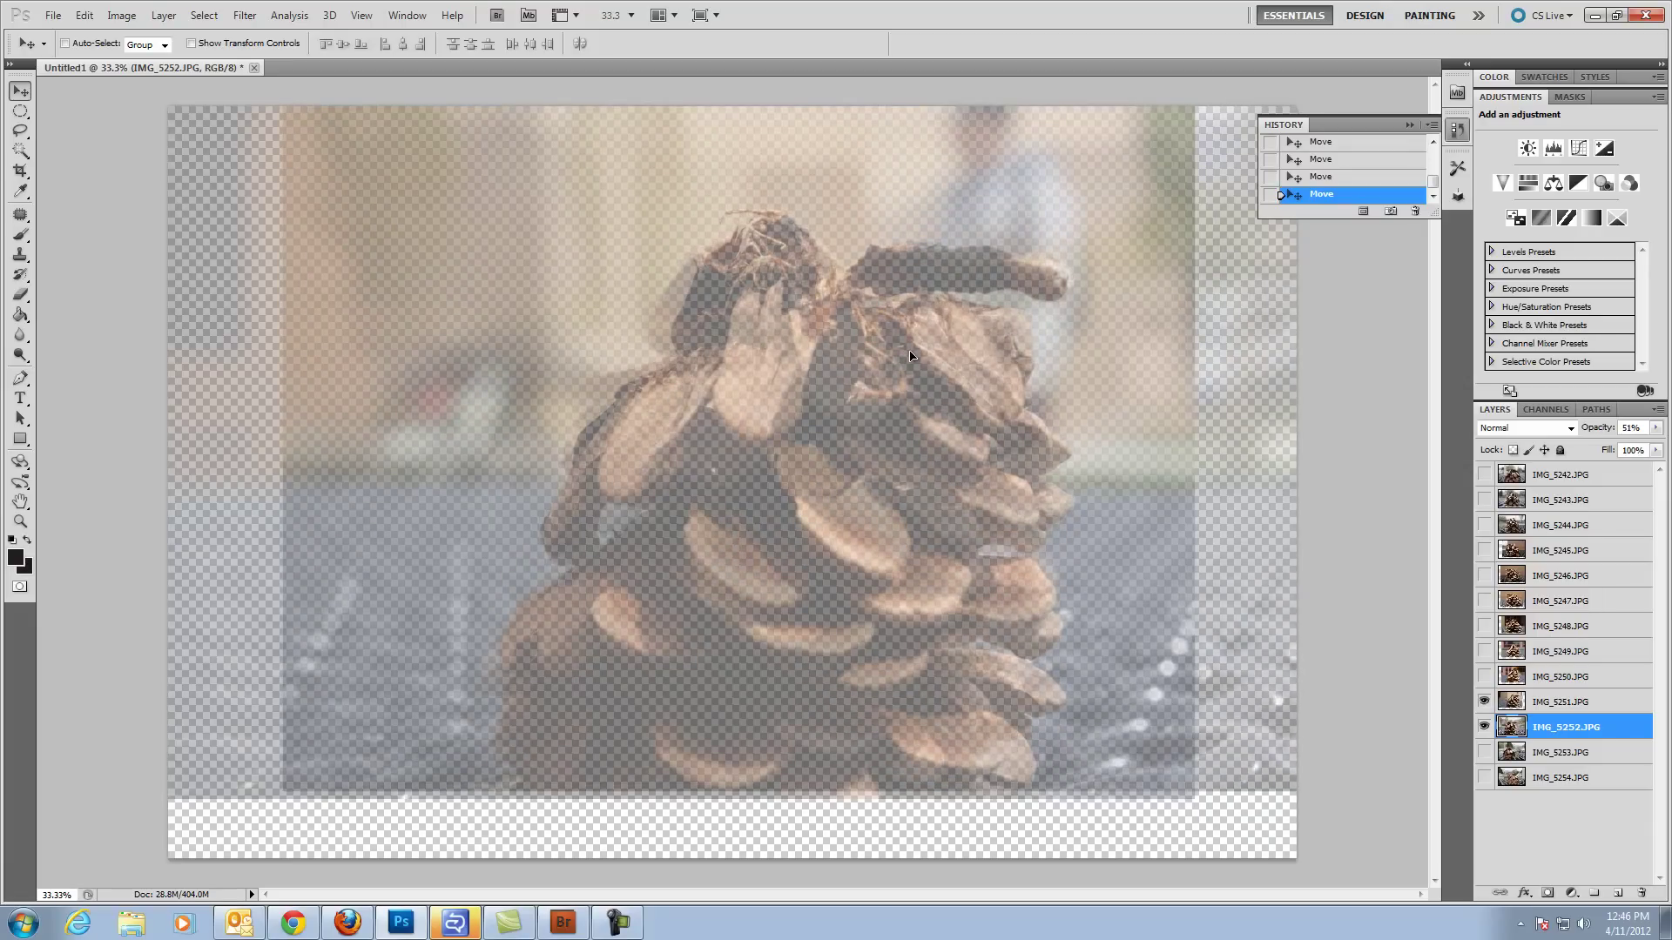
Step: Align IMG_5253 and IMG_5254 with their preceding frames, then show layers IMG_5242–IMG_5252
click(1483, 752)
click(1484, 702)
click(1558, 752)
drag(843, 489, 976, 401)
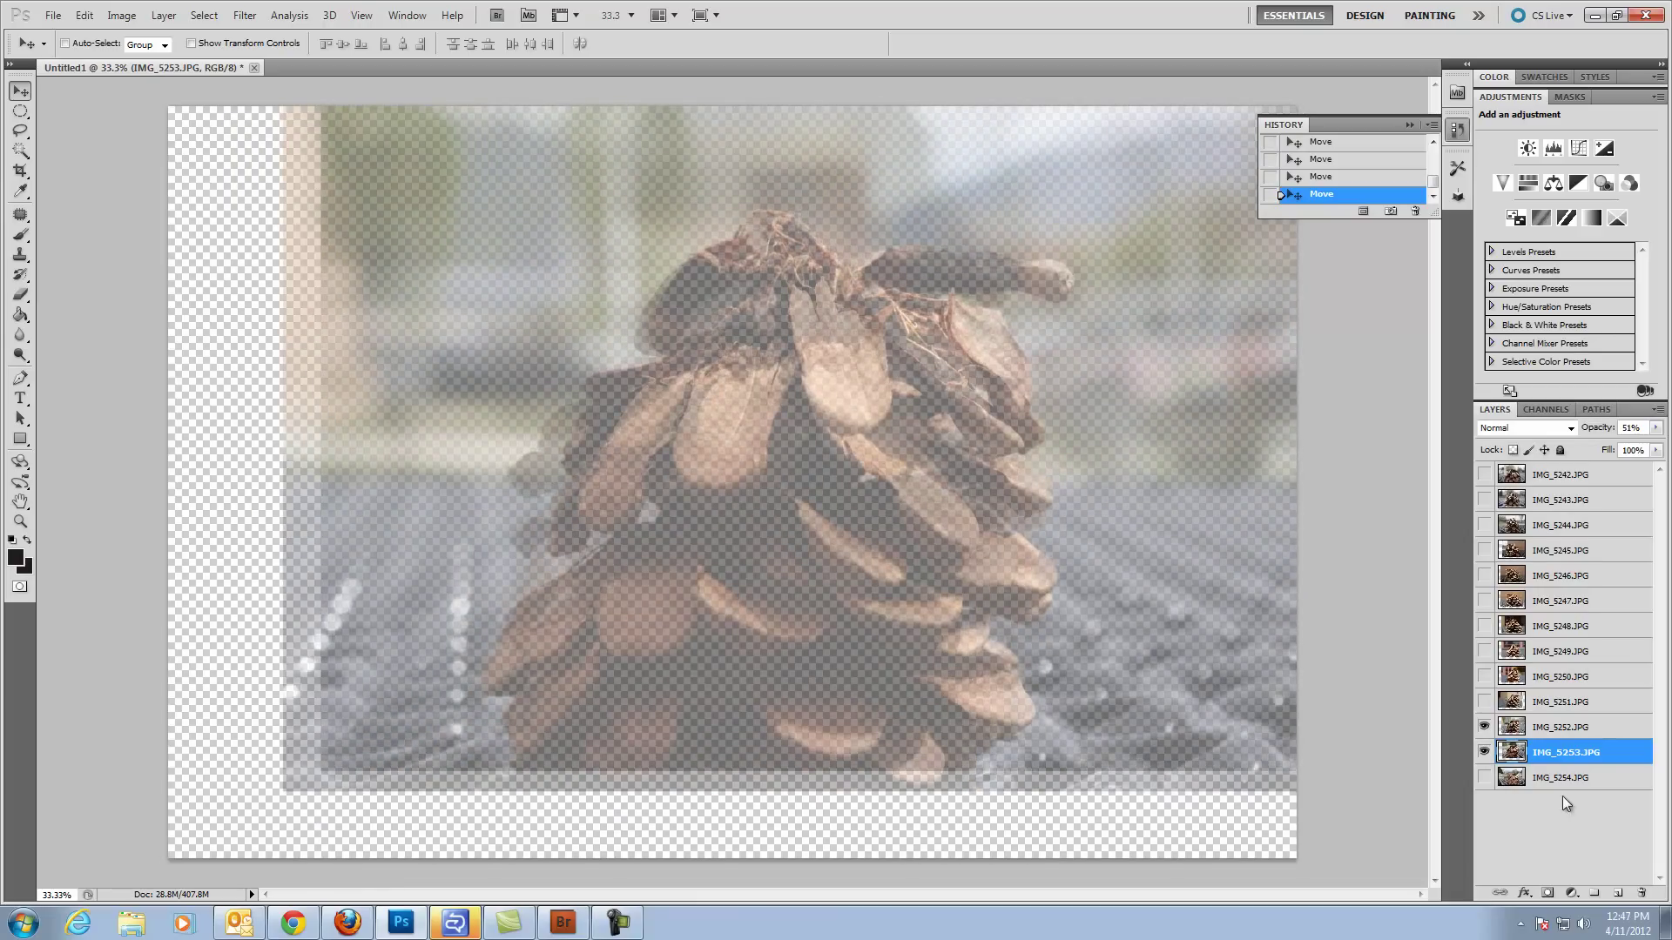
click(1484, 777)
click(1483, 728)
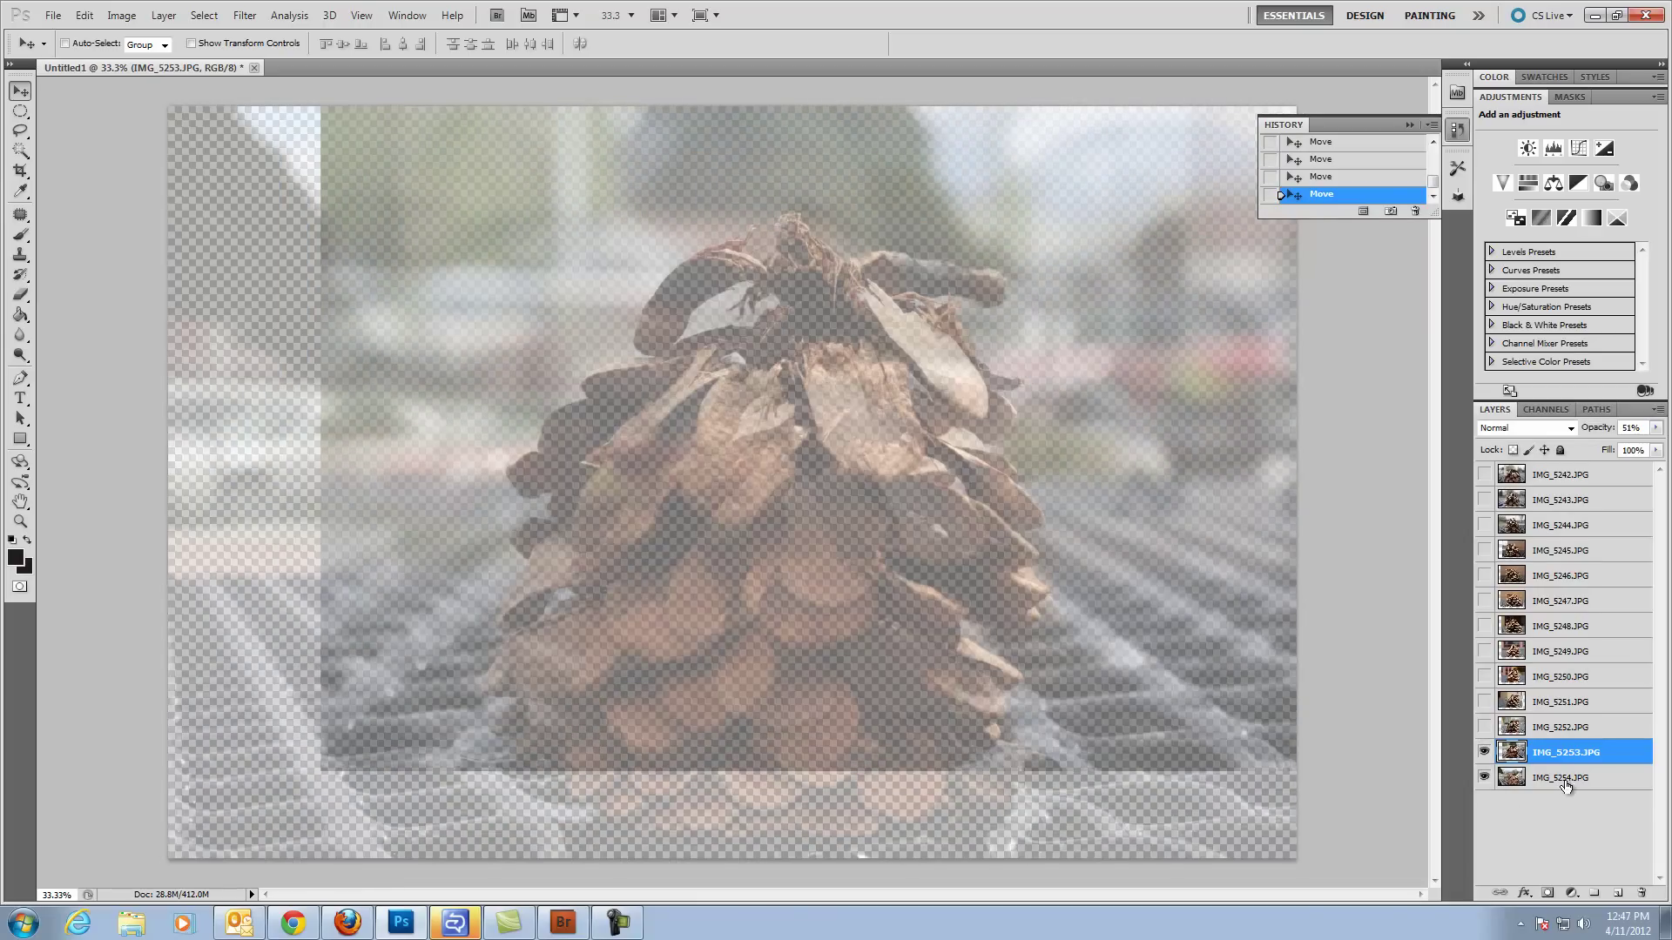
click(1565, 783)
drag(865, 484, 815, 375)
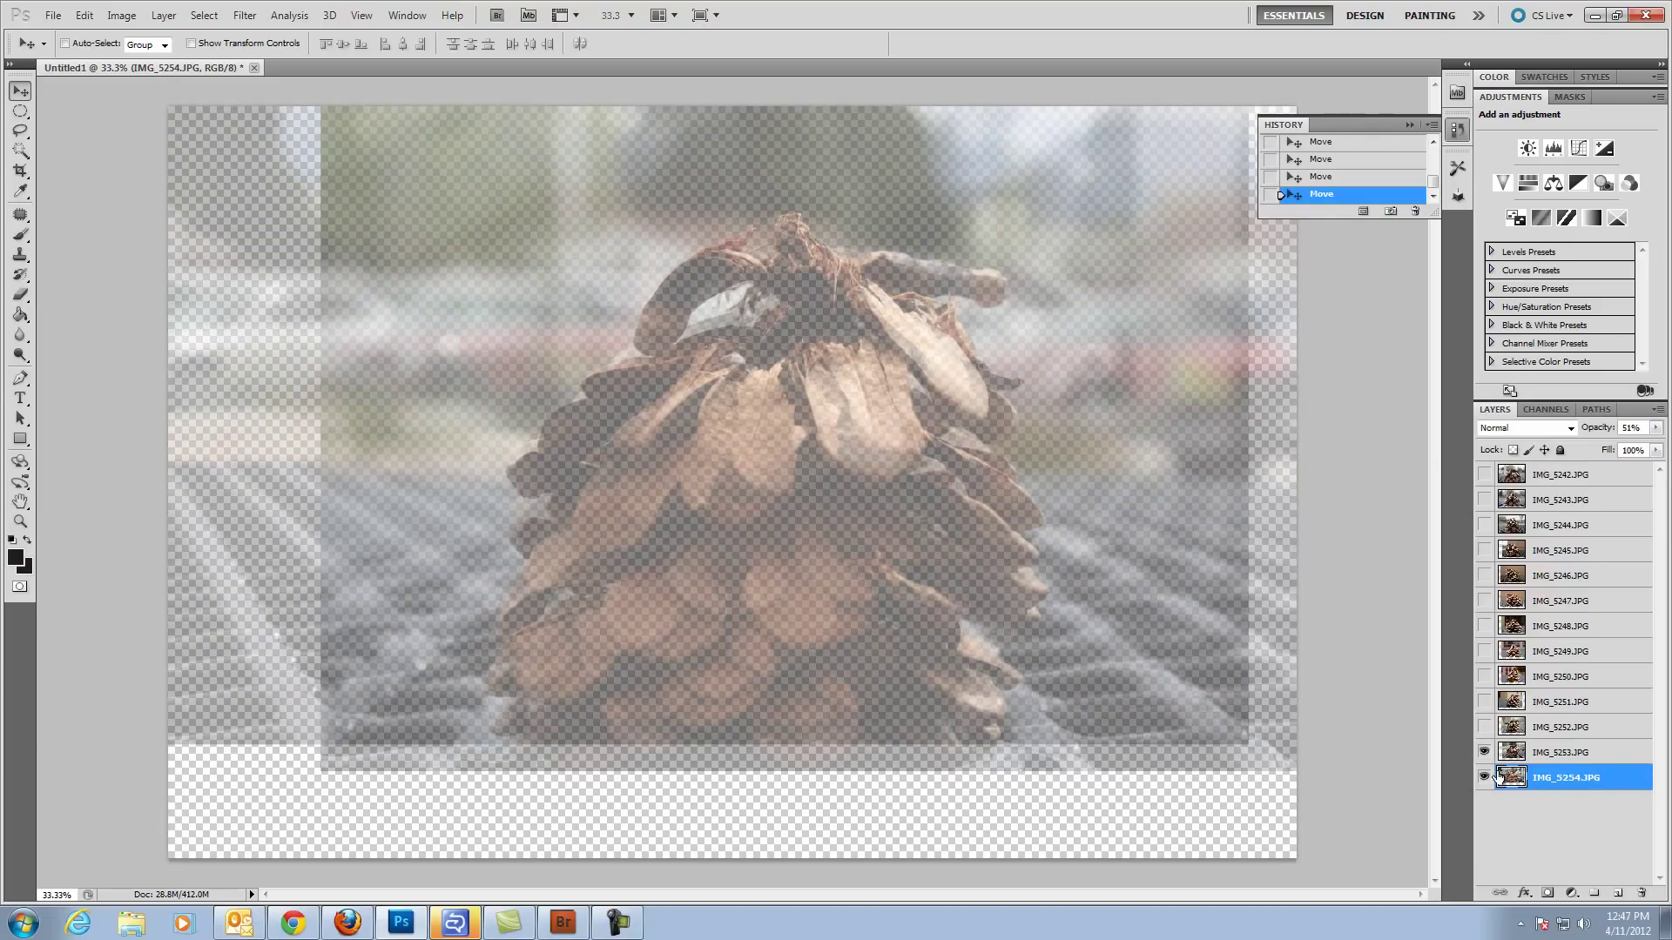
drag(1484, 726, 1484, 474)
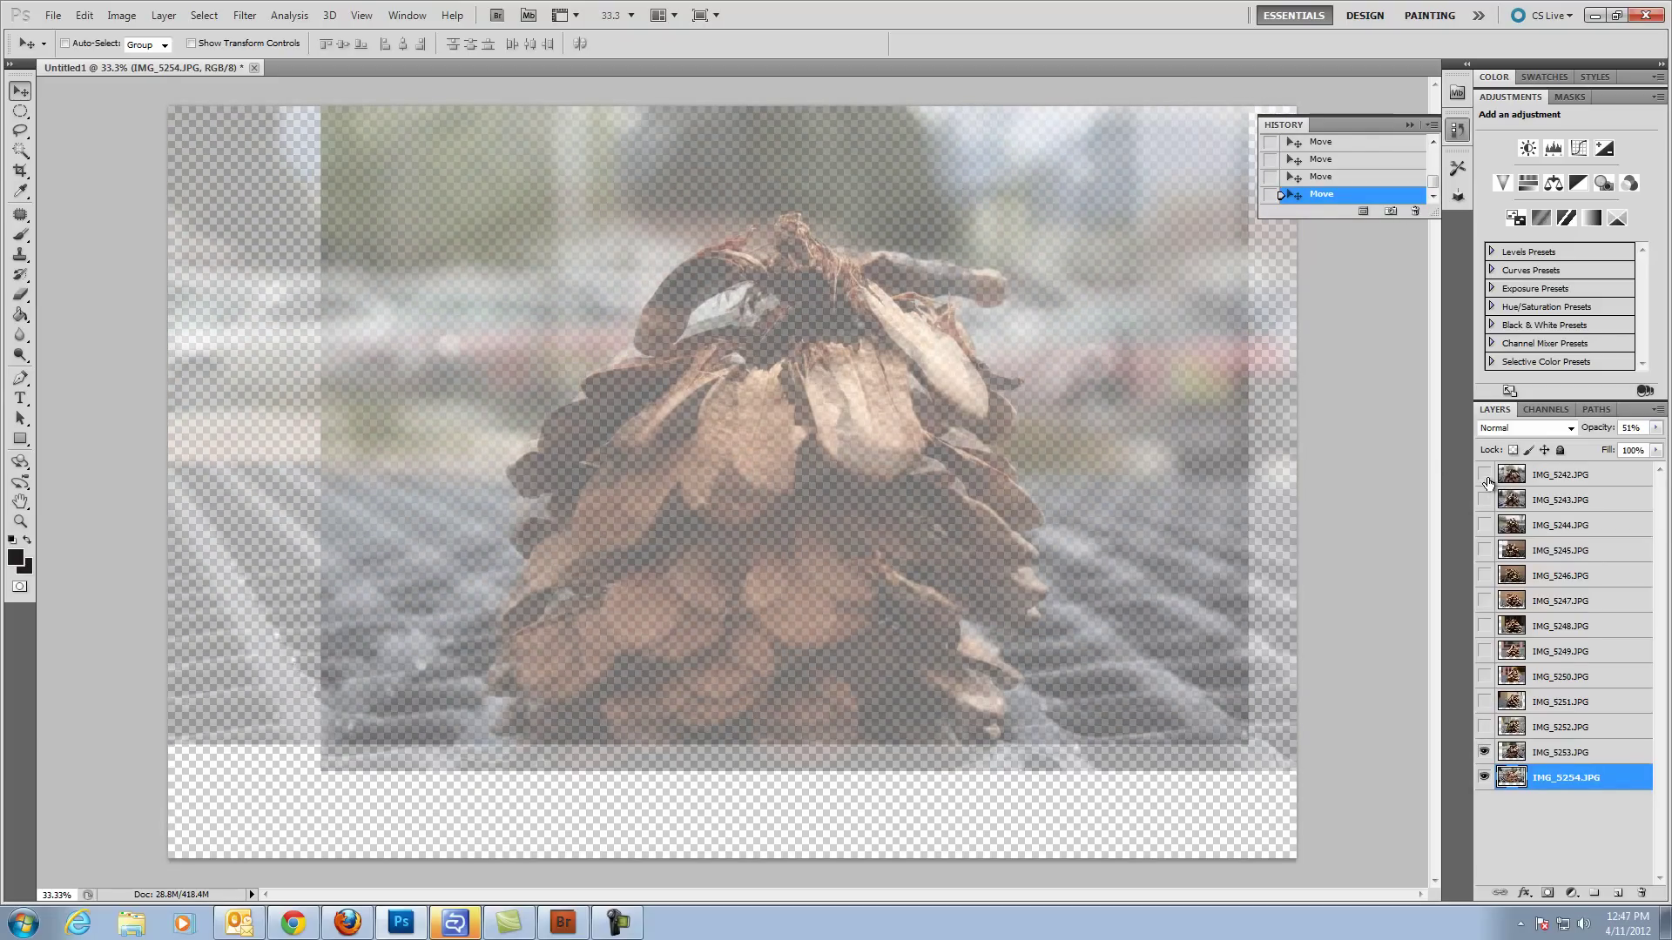
Step: Show IMG_5253, select all thirteen layers and set their opacity to 100%
click(1484, 750)
click(1565, 477)
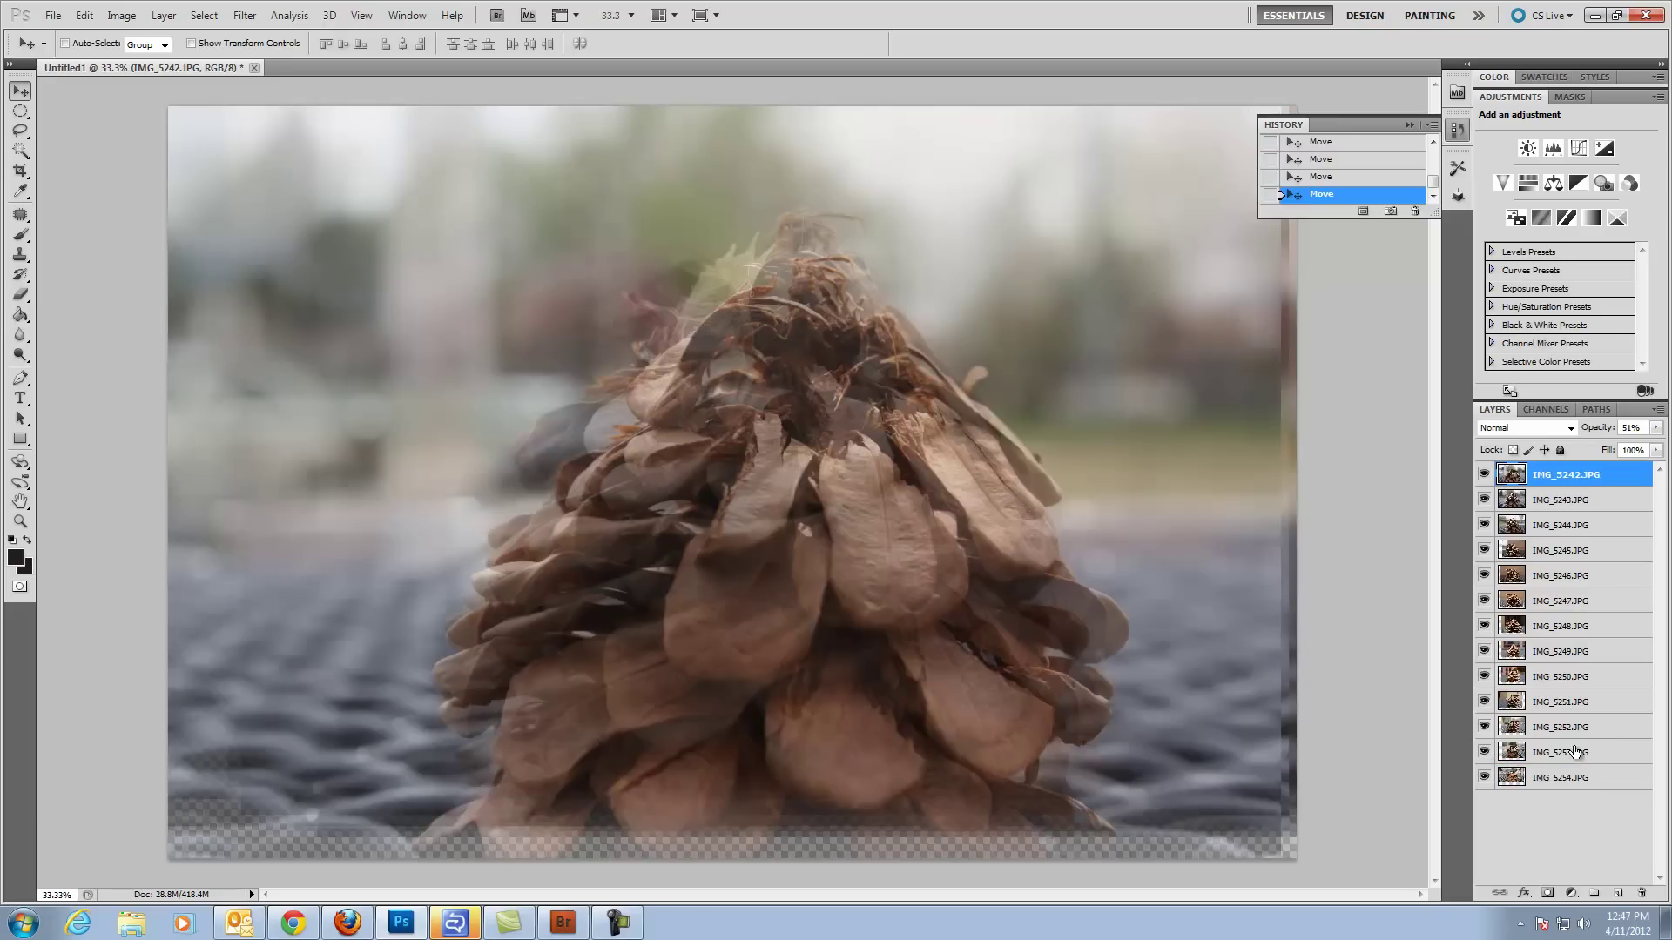
shift+click(1565, 778)
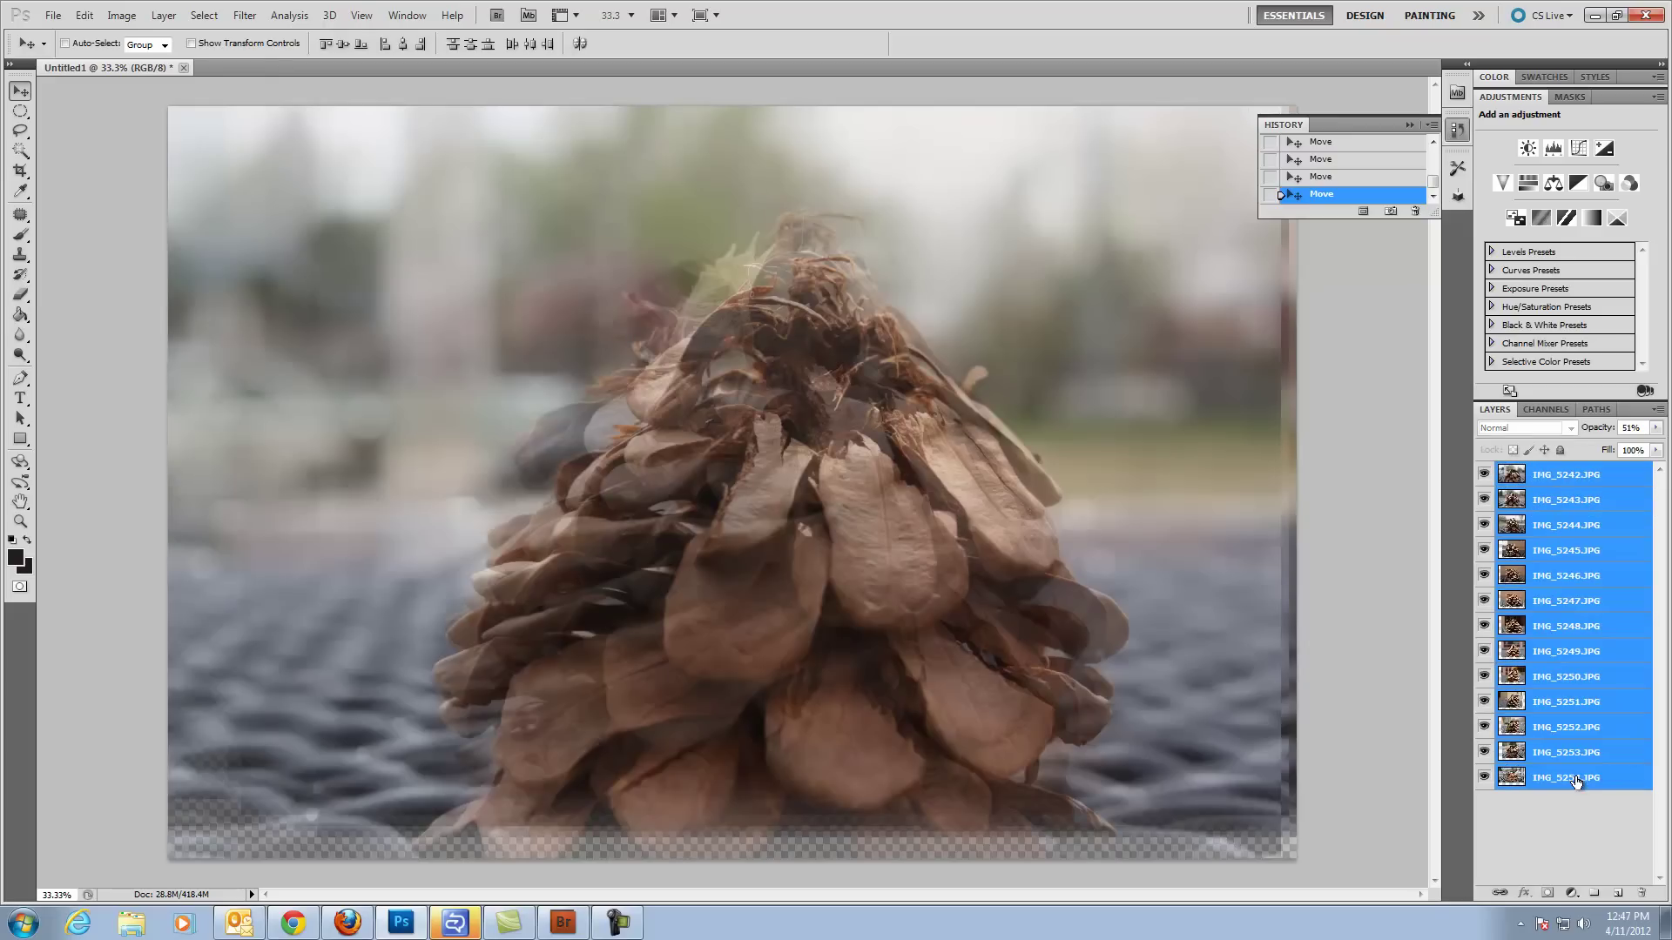
click(1656, 429)
drag(1615, 449, 1656, 445)
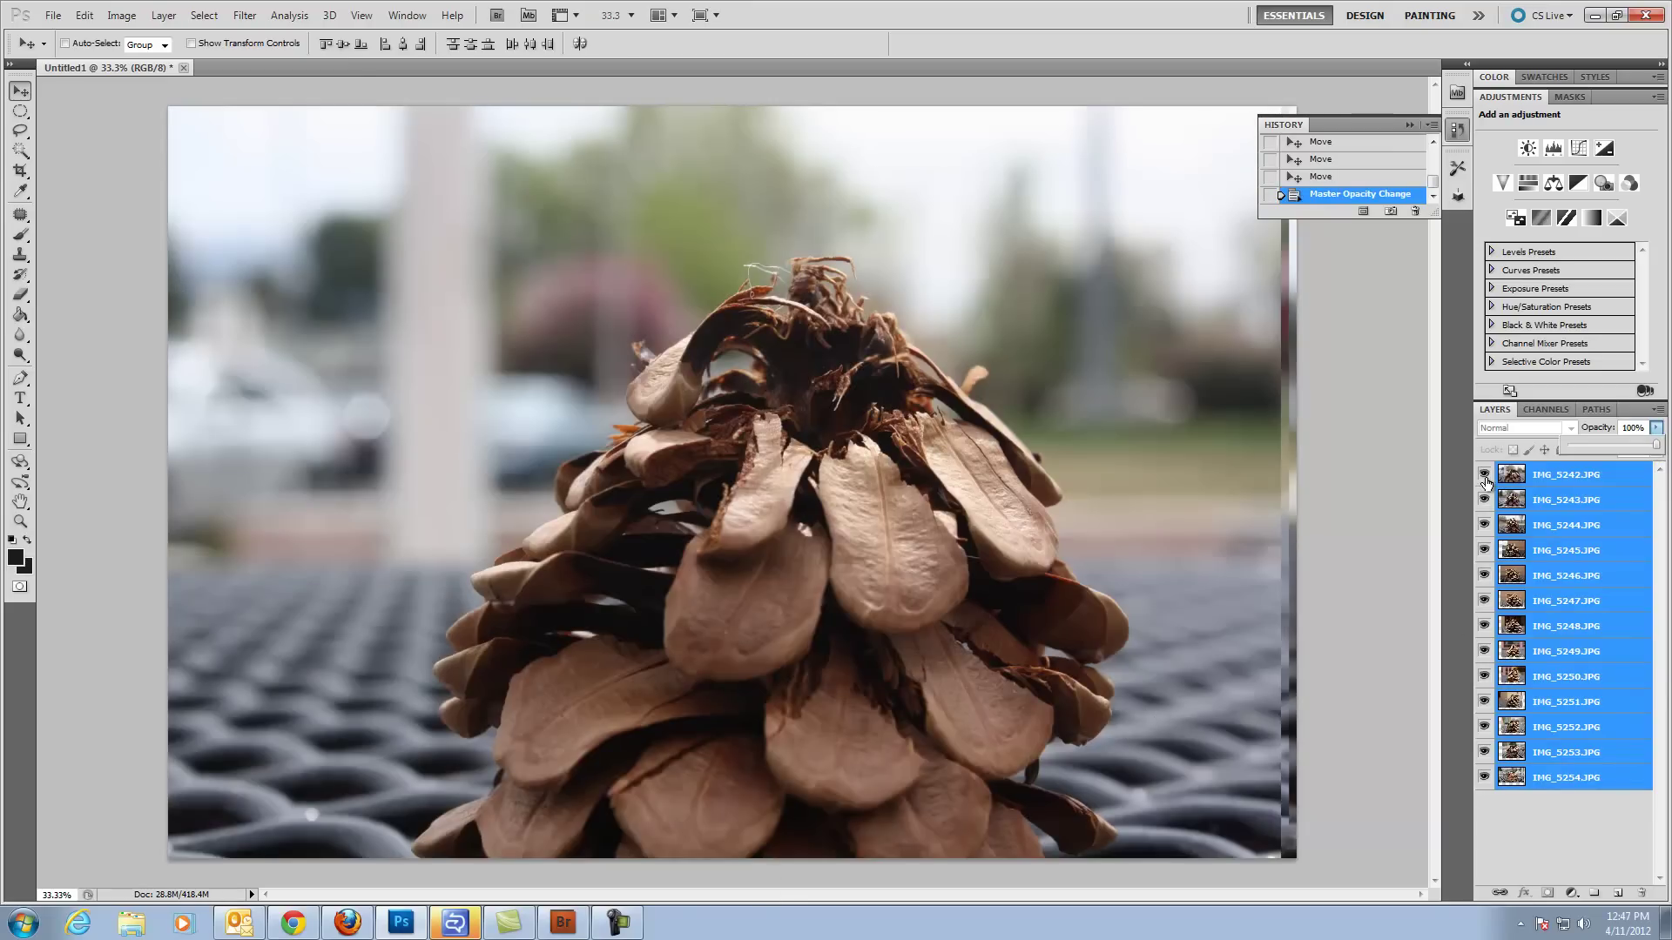
Step: Hide and reshow the top layers (IMG_5242–IMG_5248) to preview later frames
drag(1484, 475, 1483, 603)
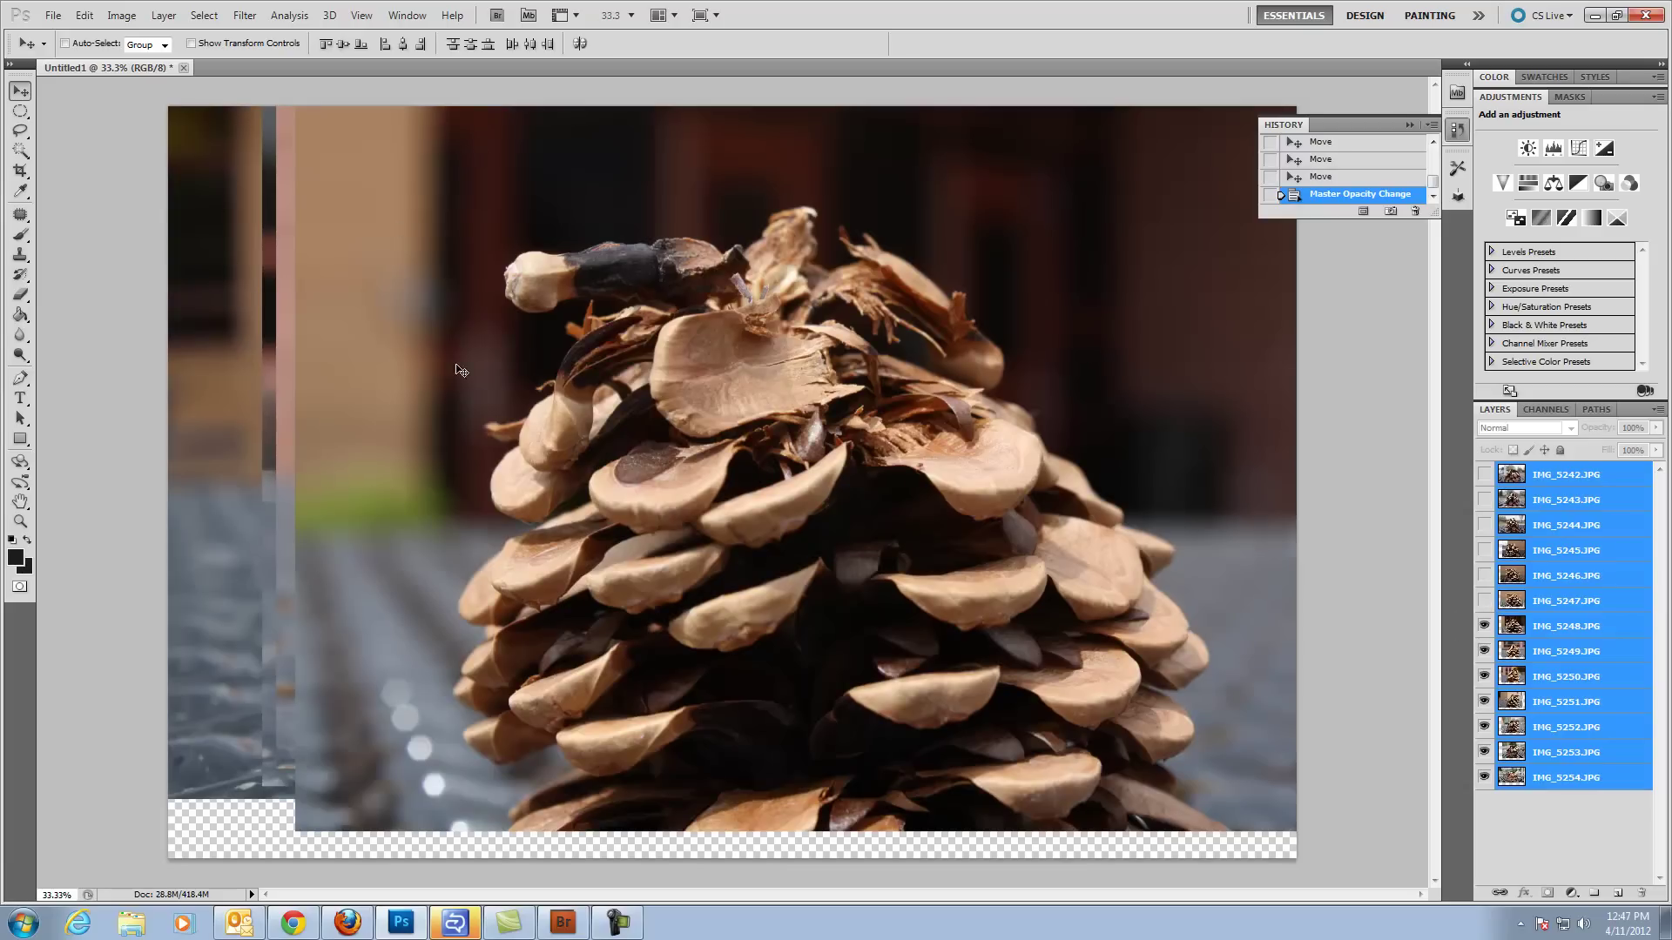
drag(1484, 475, 1486, 616)
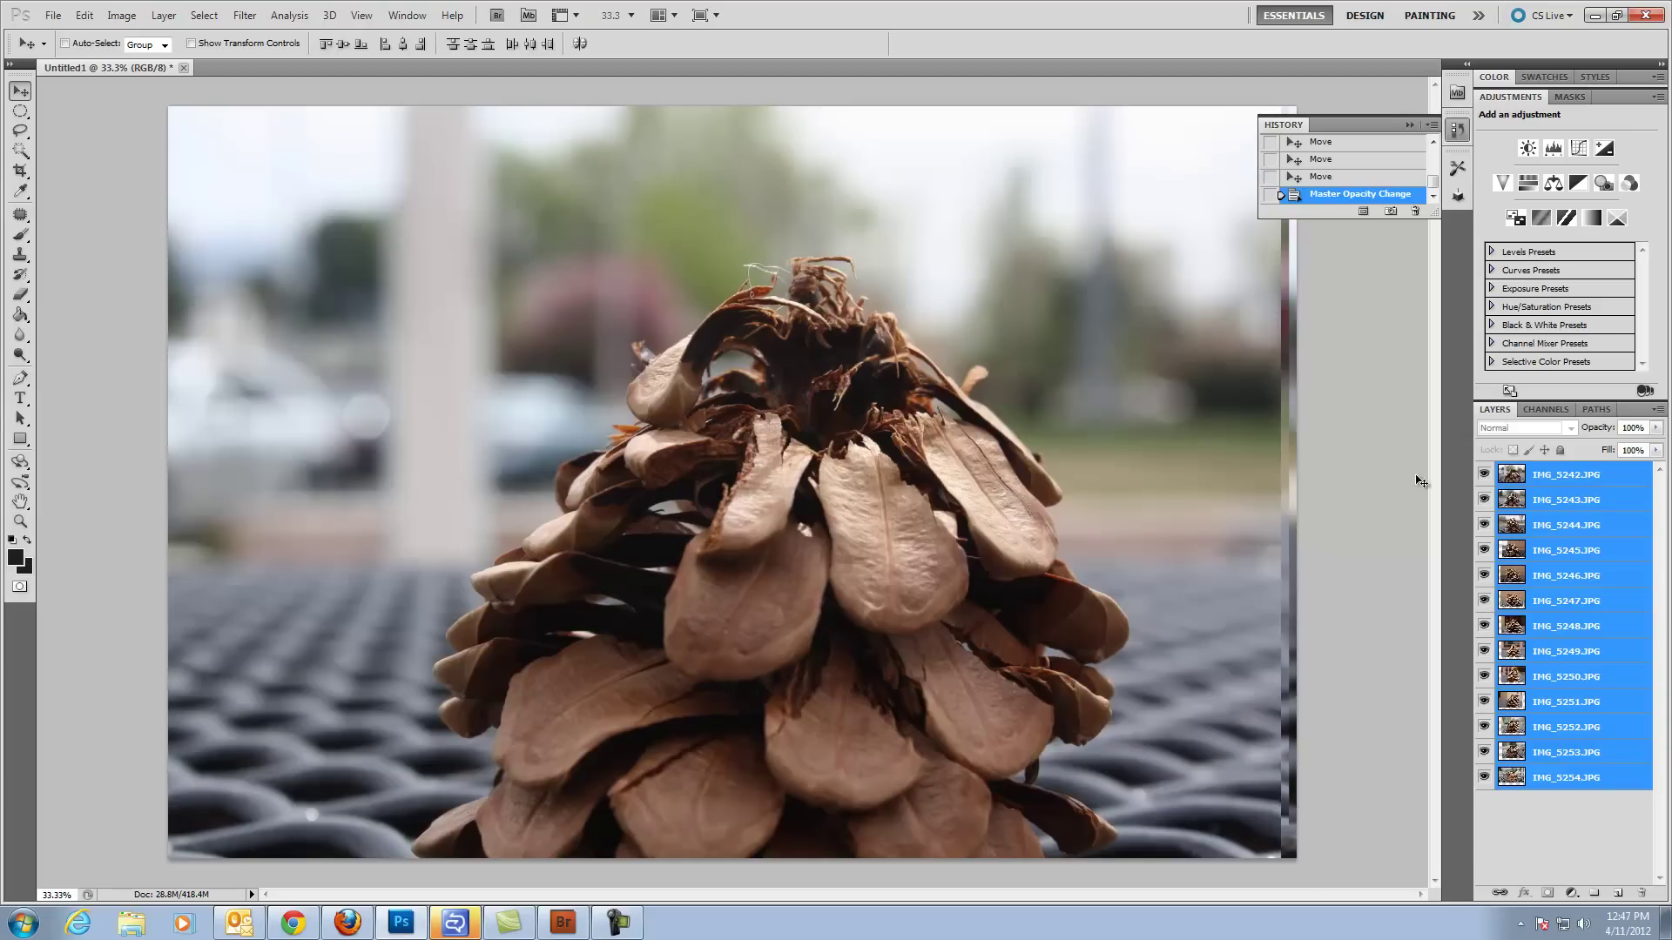
drag(1483, 474, 1487, 627)
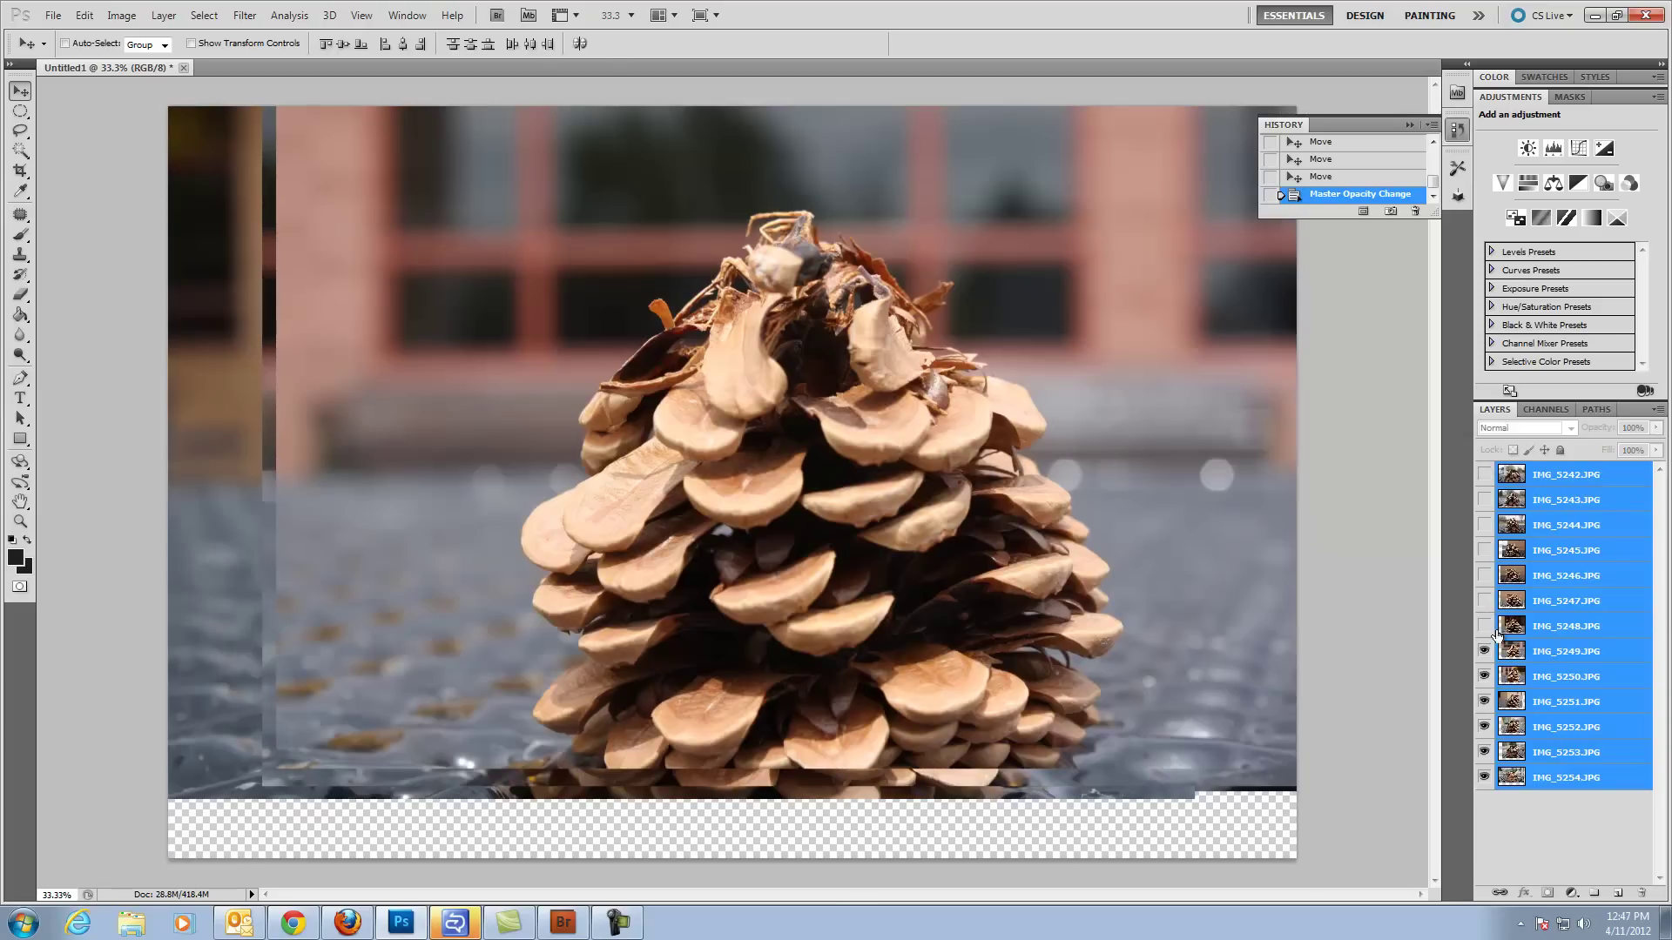
drag(1483, 474, 1487, 629)
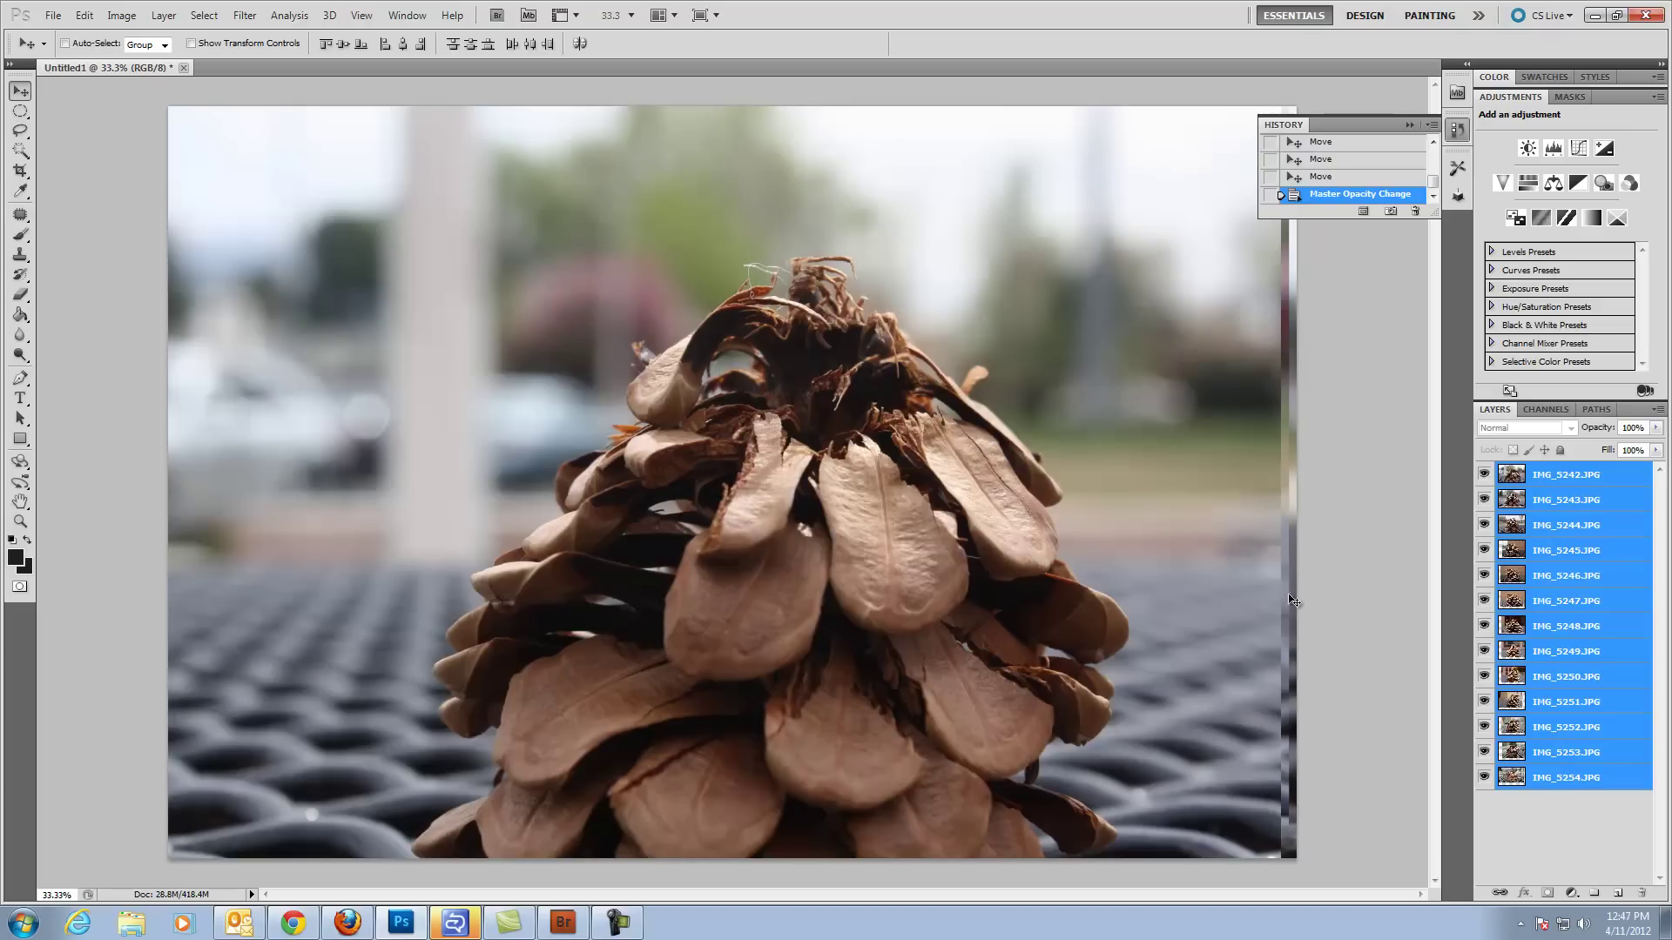
Step: With the Crop tool, isolate IMG_5254, outline a crop around the pinecone, then cancel it
click(19, 171)
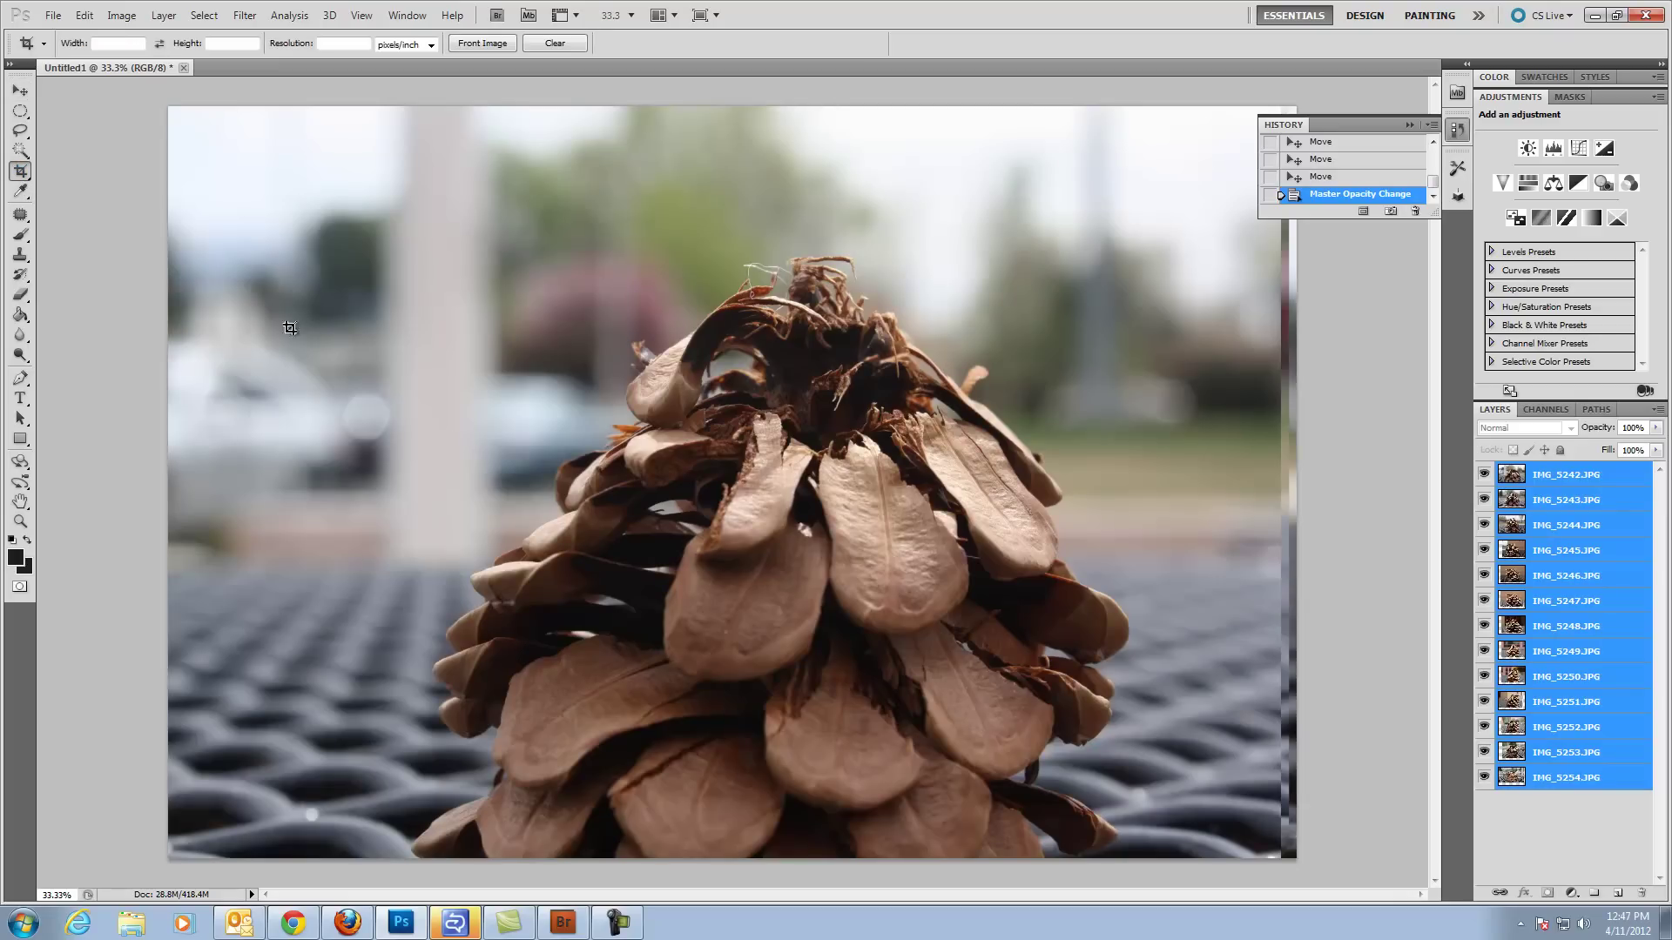
drag(1484, 754, 1477, 621)
click(1484, 474)
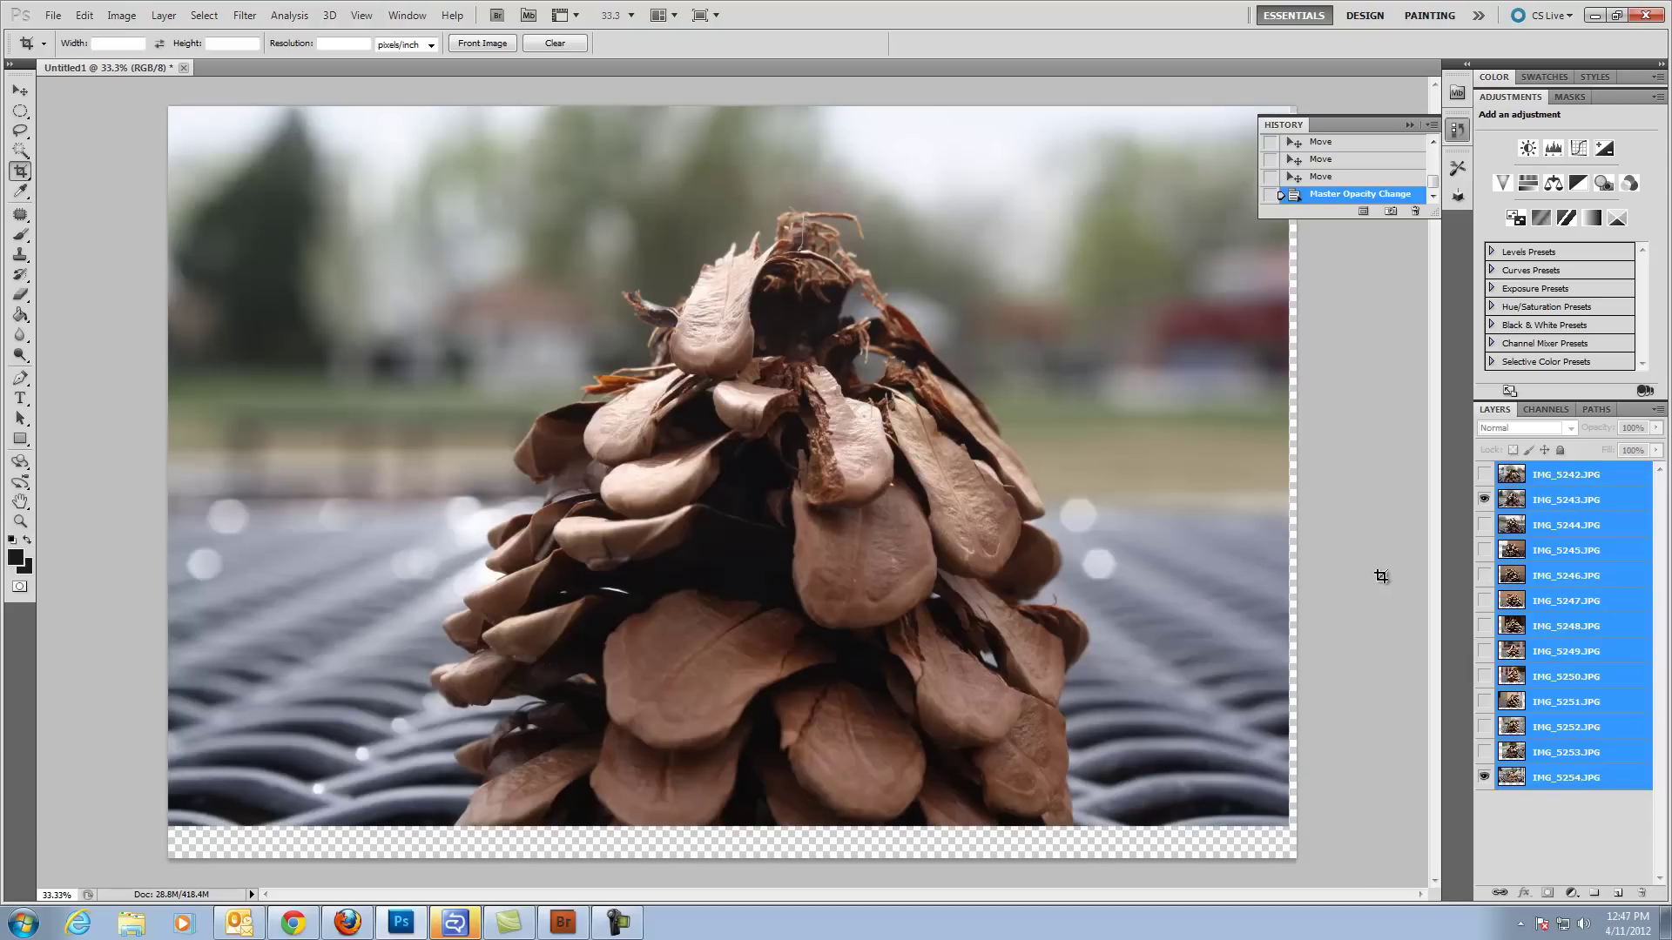
click(1484, 500)
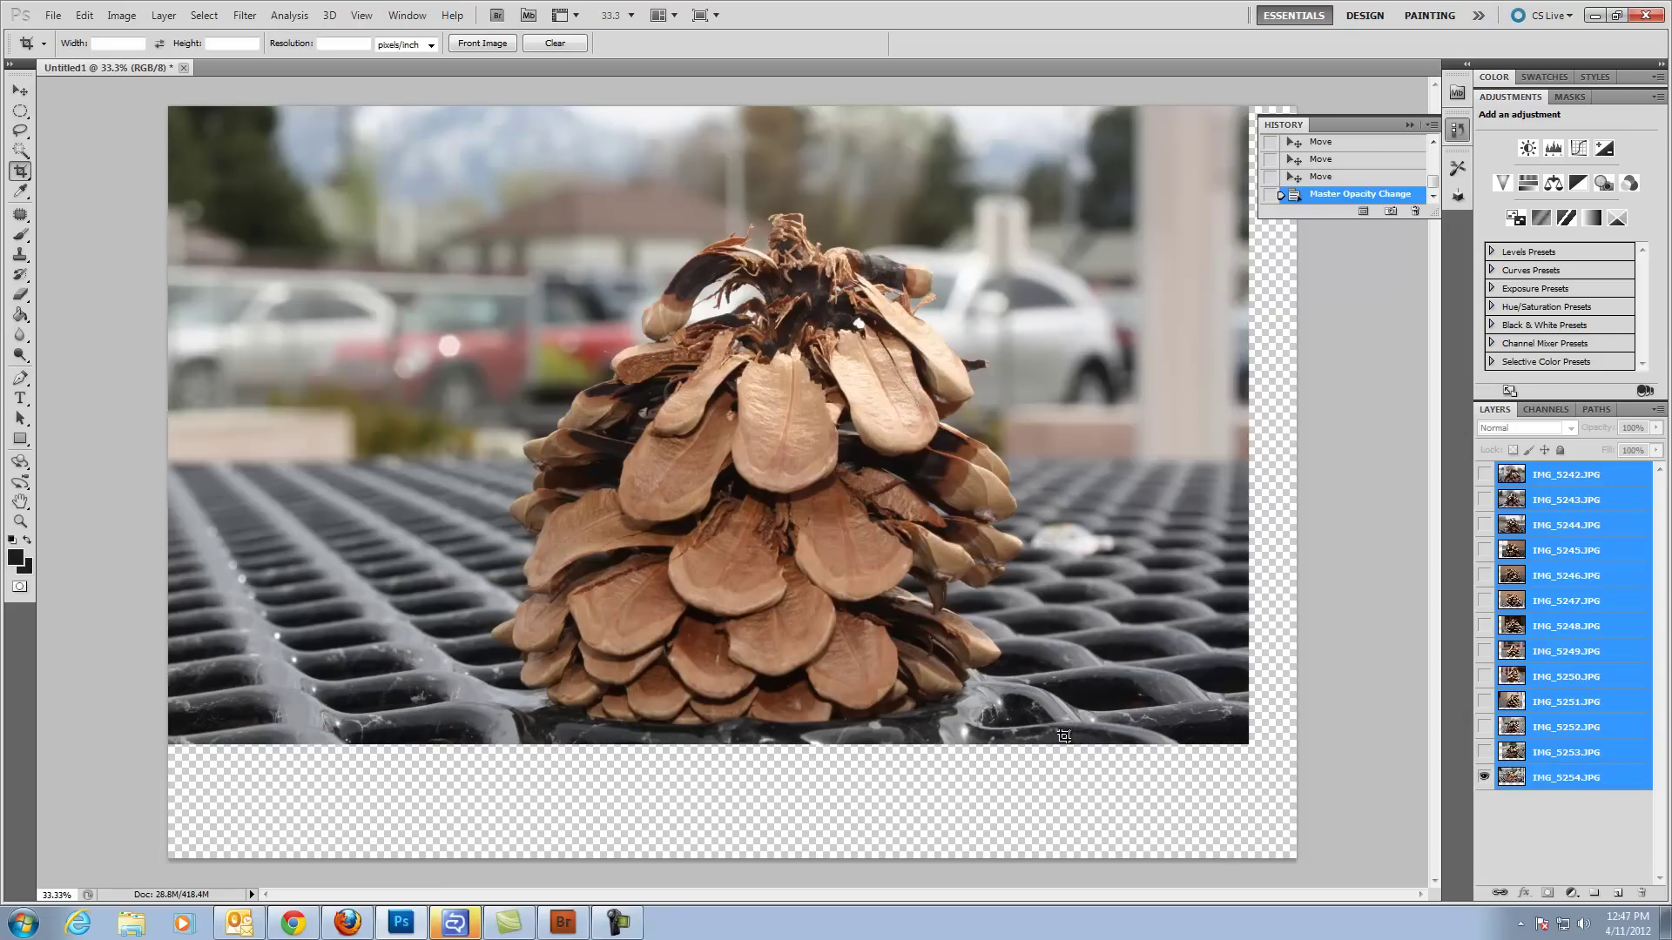
drag(1054, 745, 465, 149)
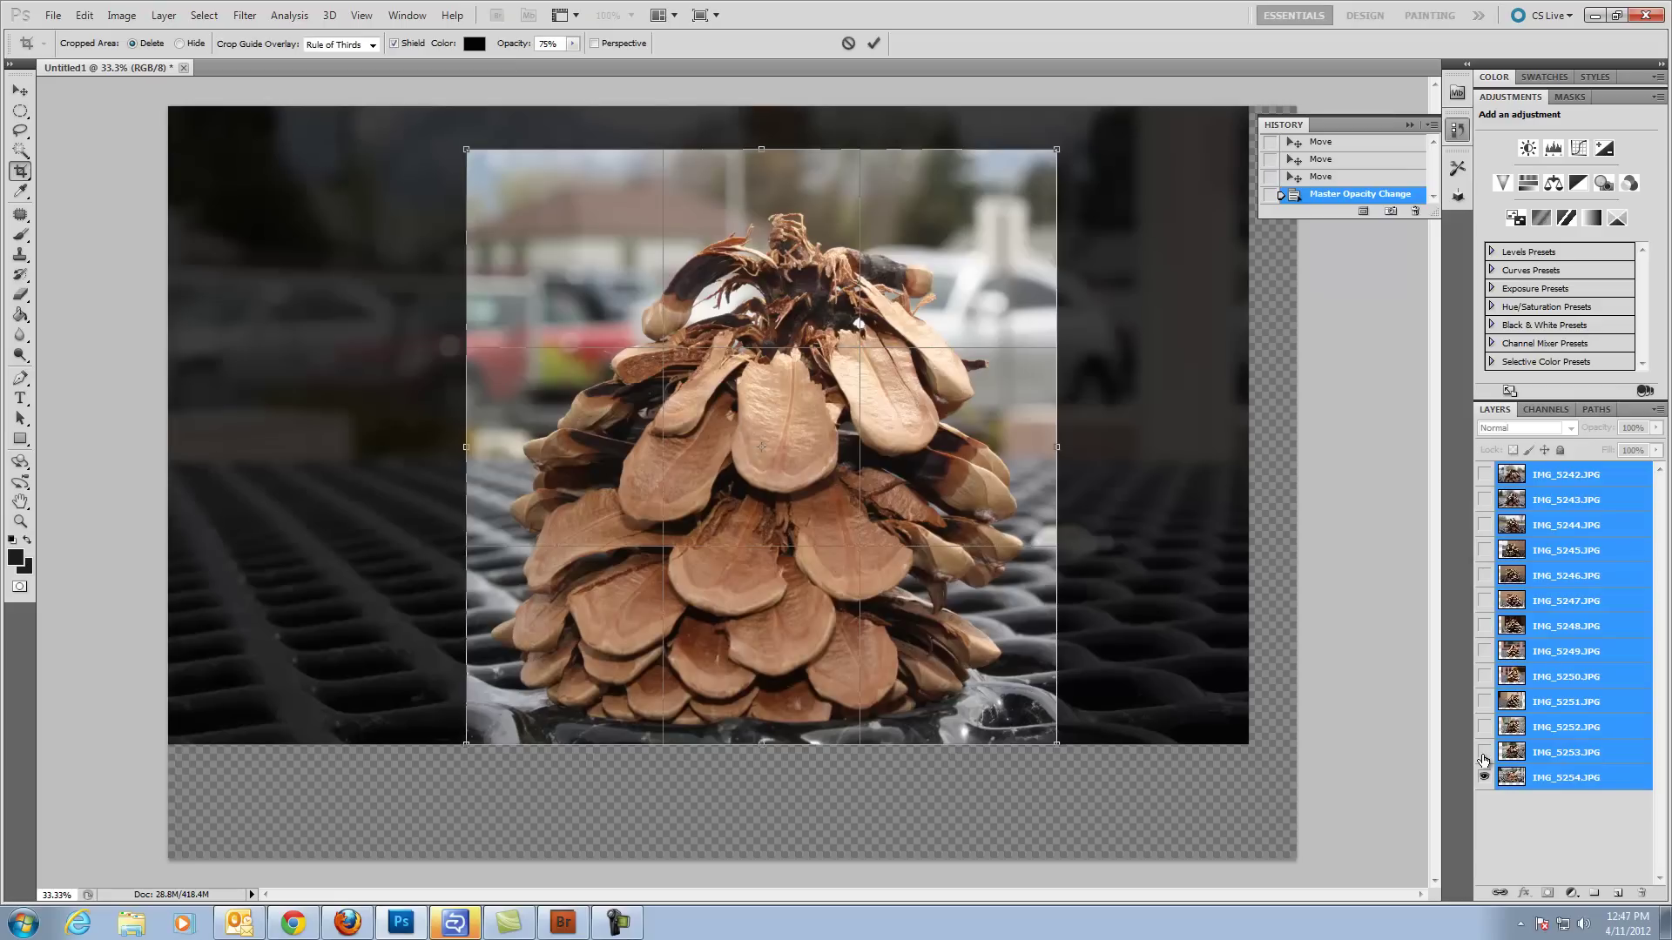
key(Escape)
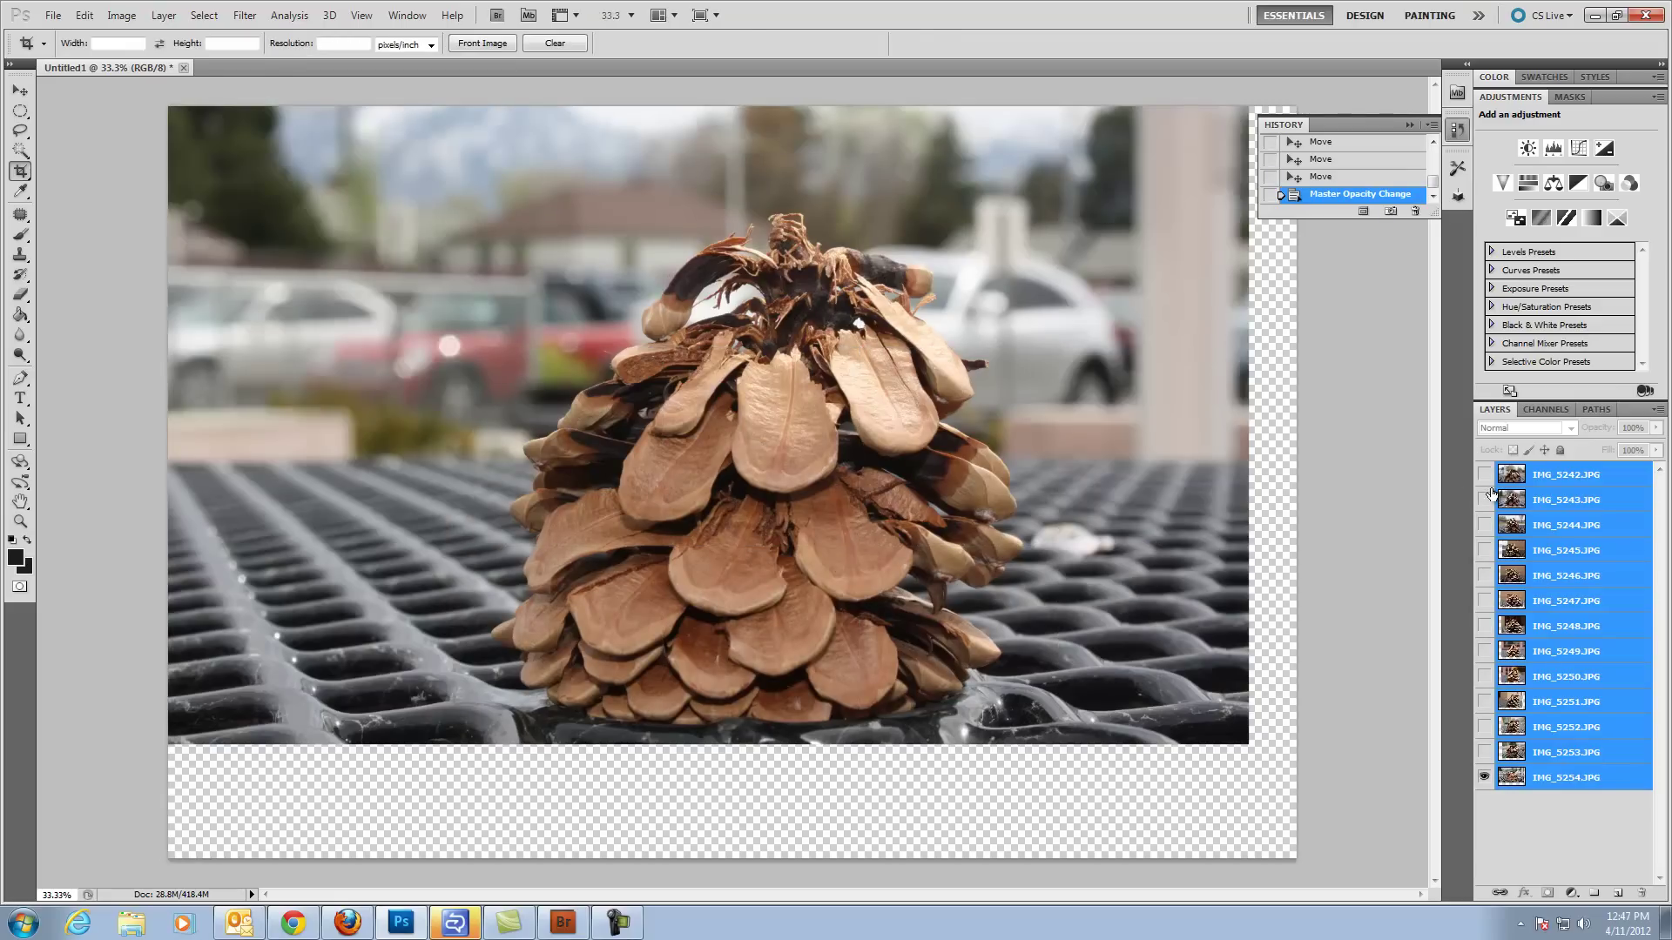
Step: Show all layers, crop to a box around the pinecone, and check the result
drag(1485, 481, 1483, 765)
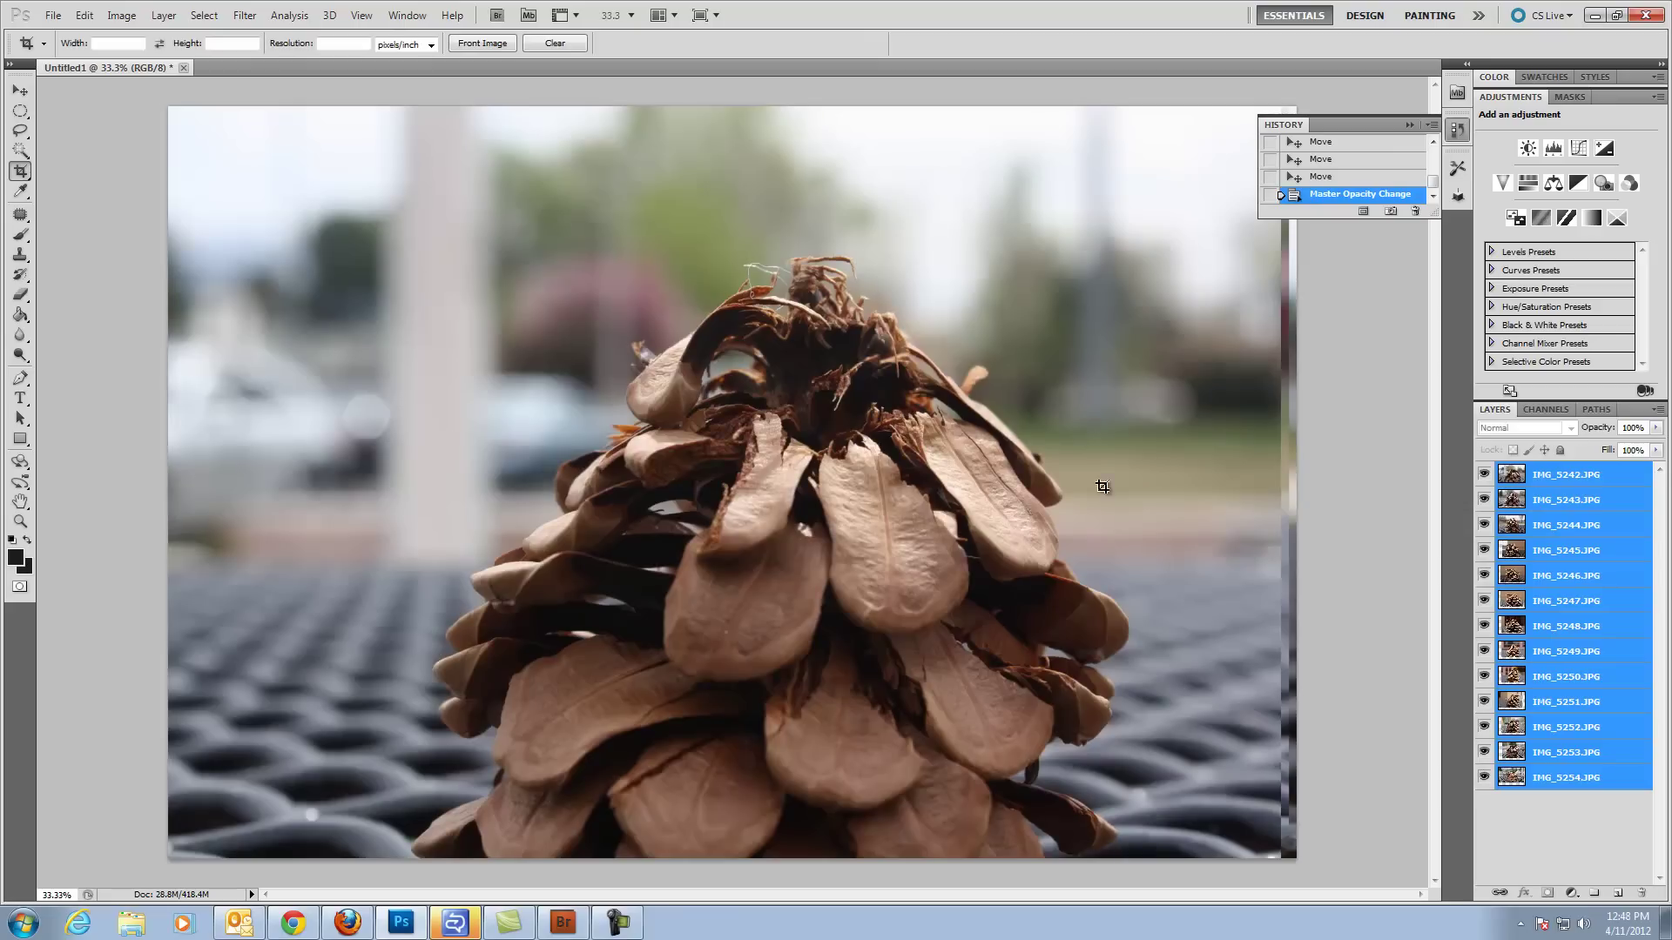
drag(406, 185, 1149, 744)
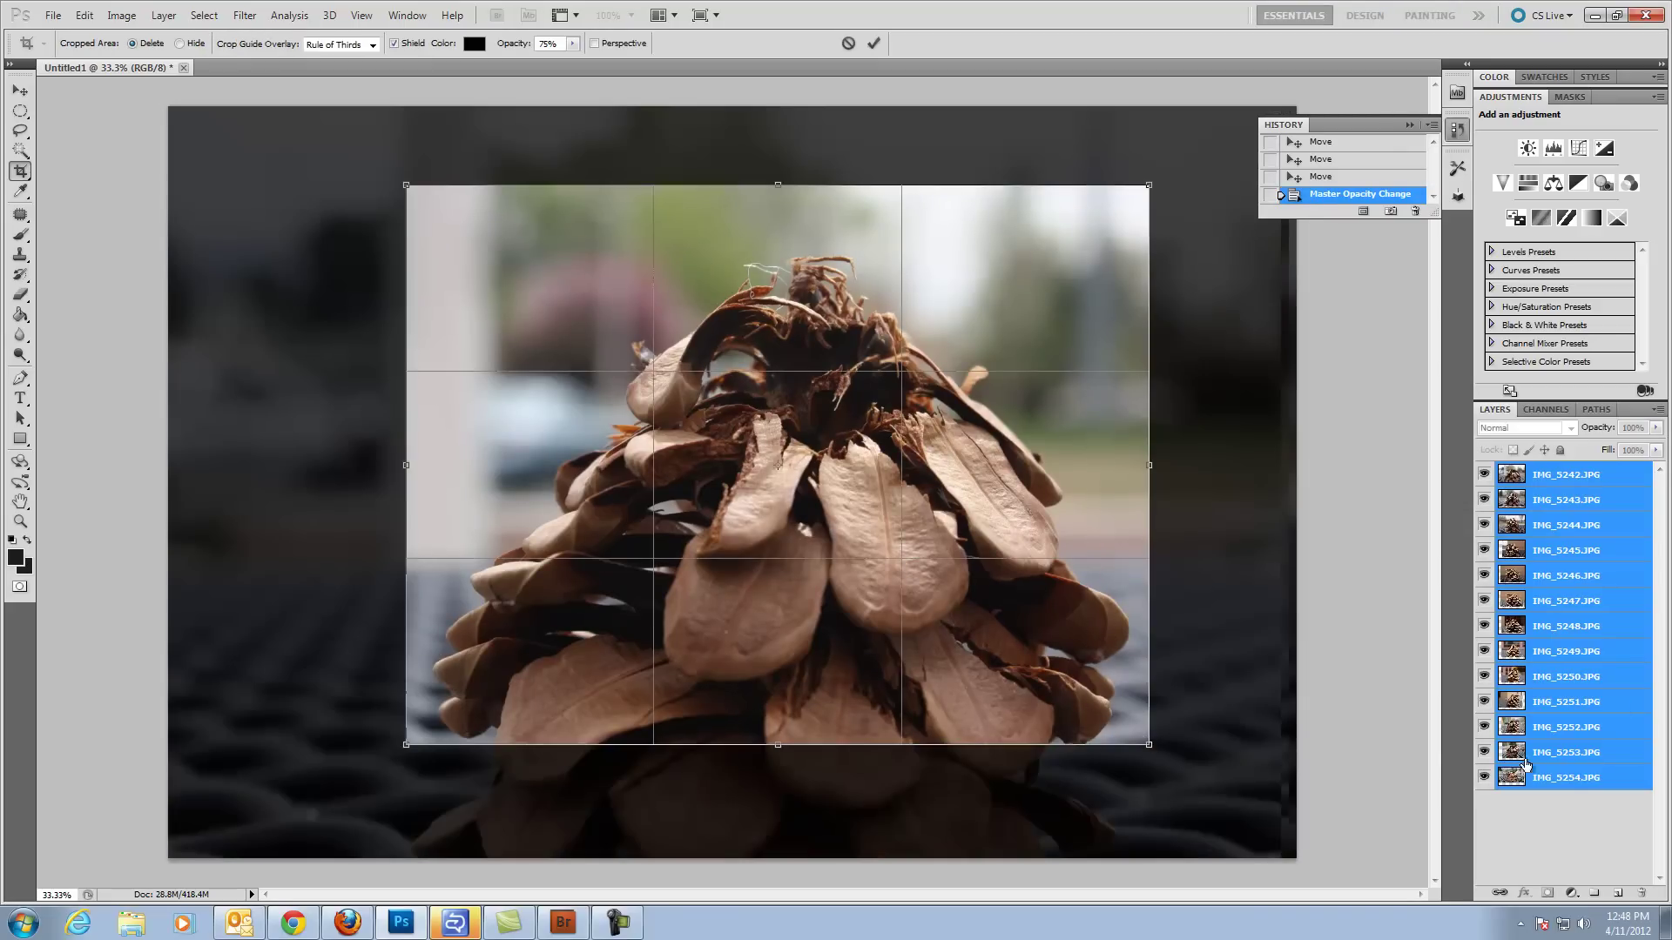
key(Return)
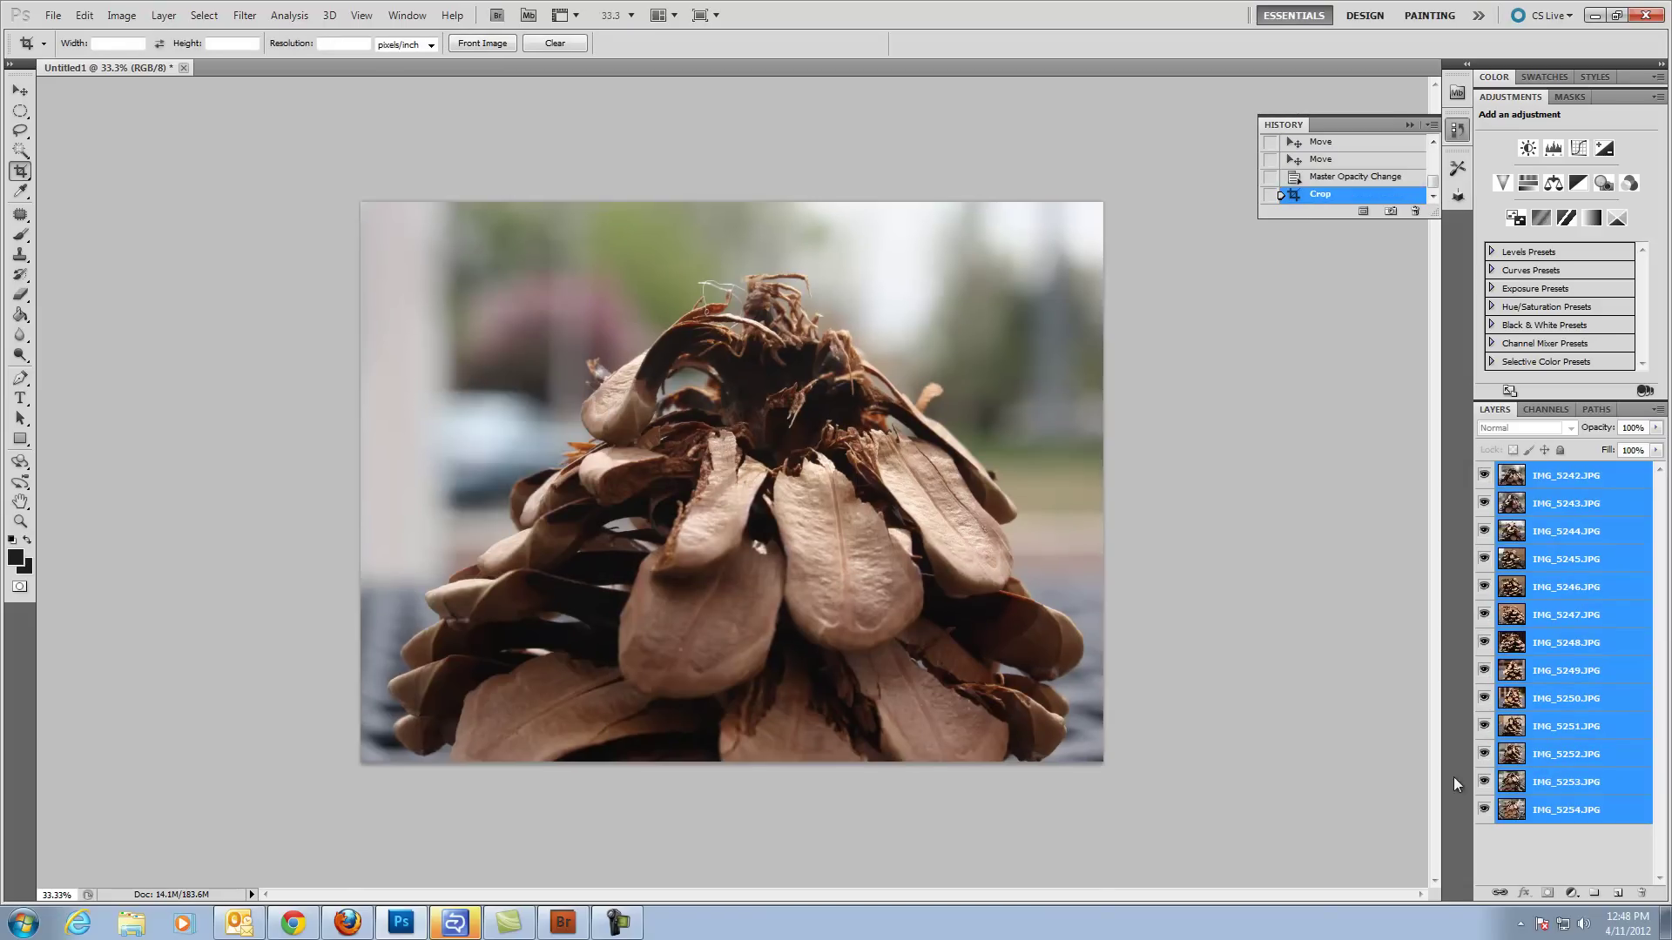
drag(1484, 471, 1484, 782)
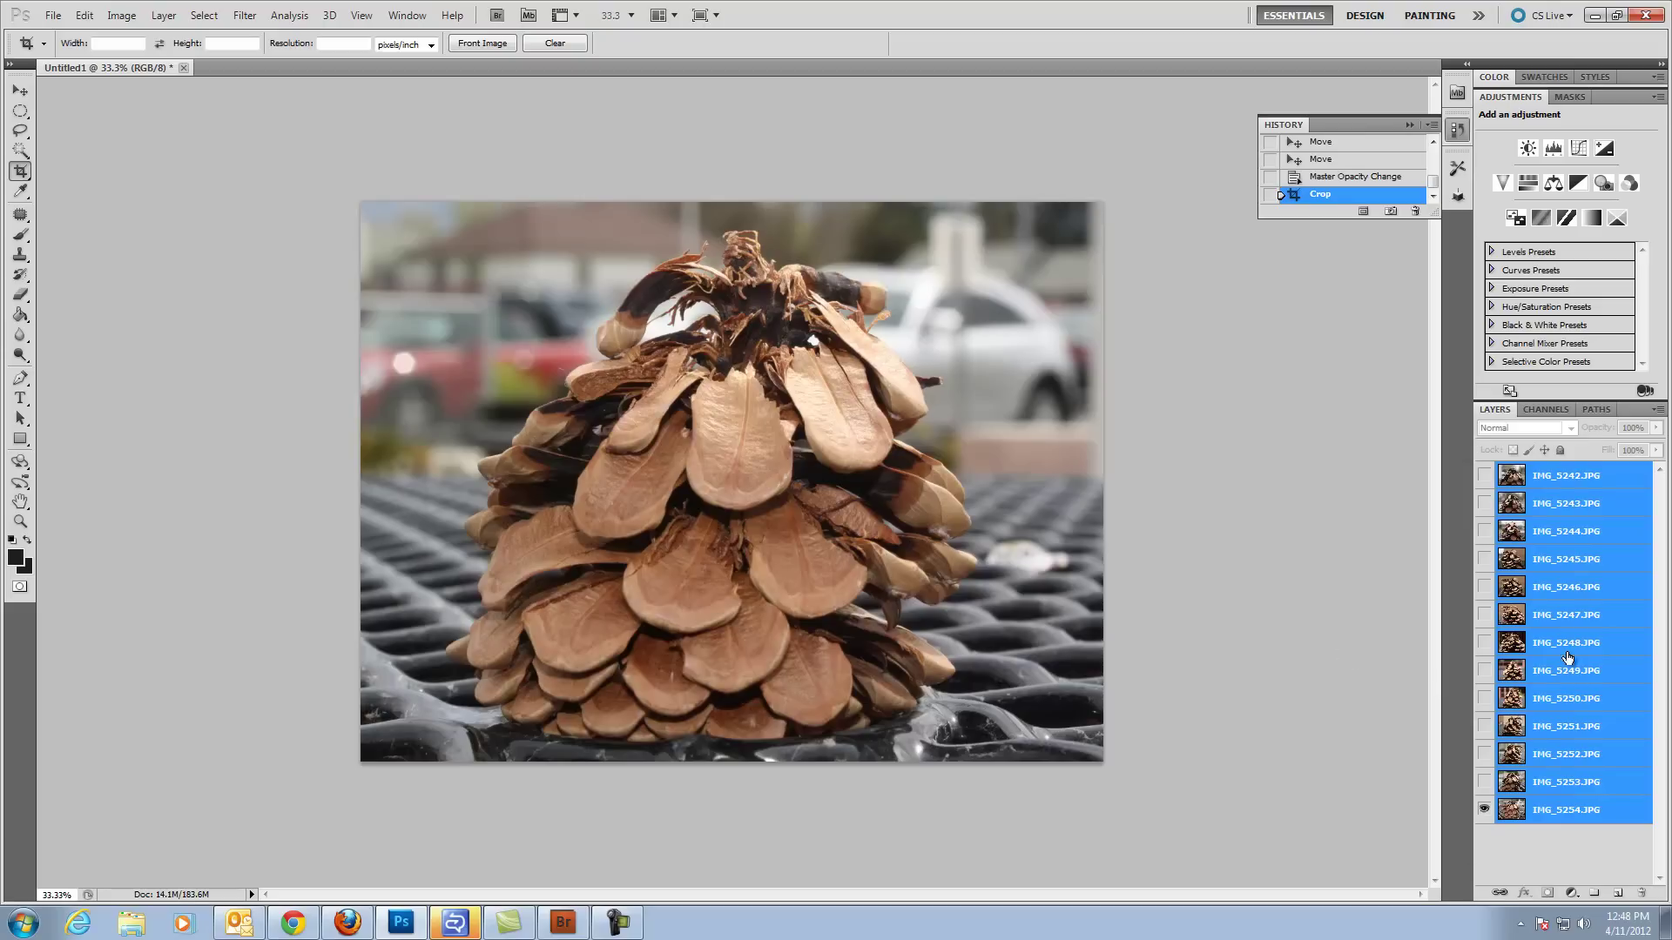
drag(1484, 477, 1485, 794)
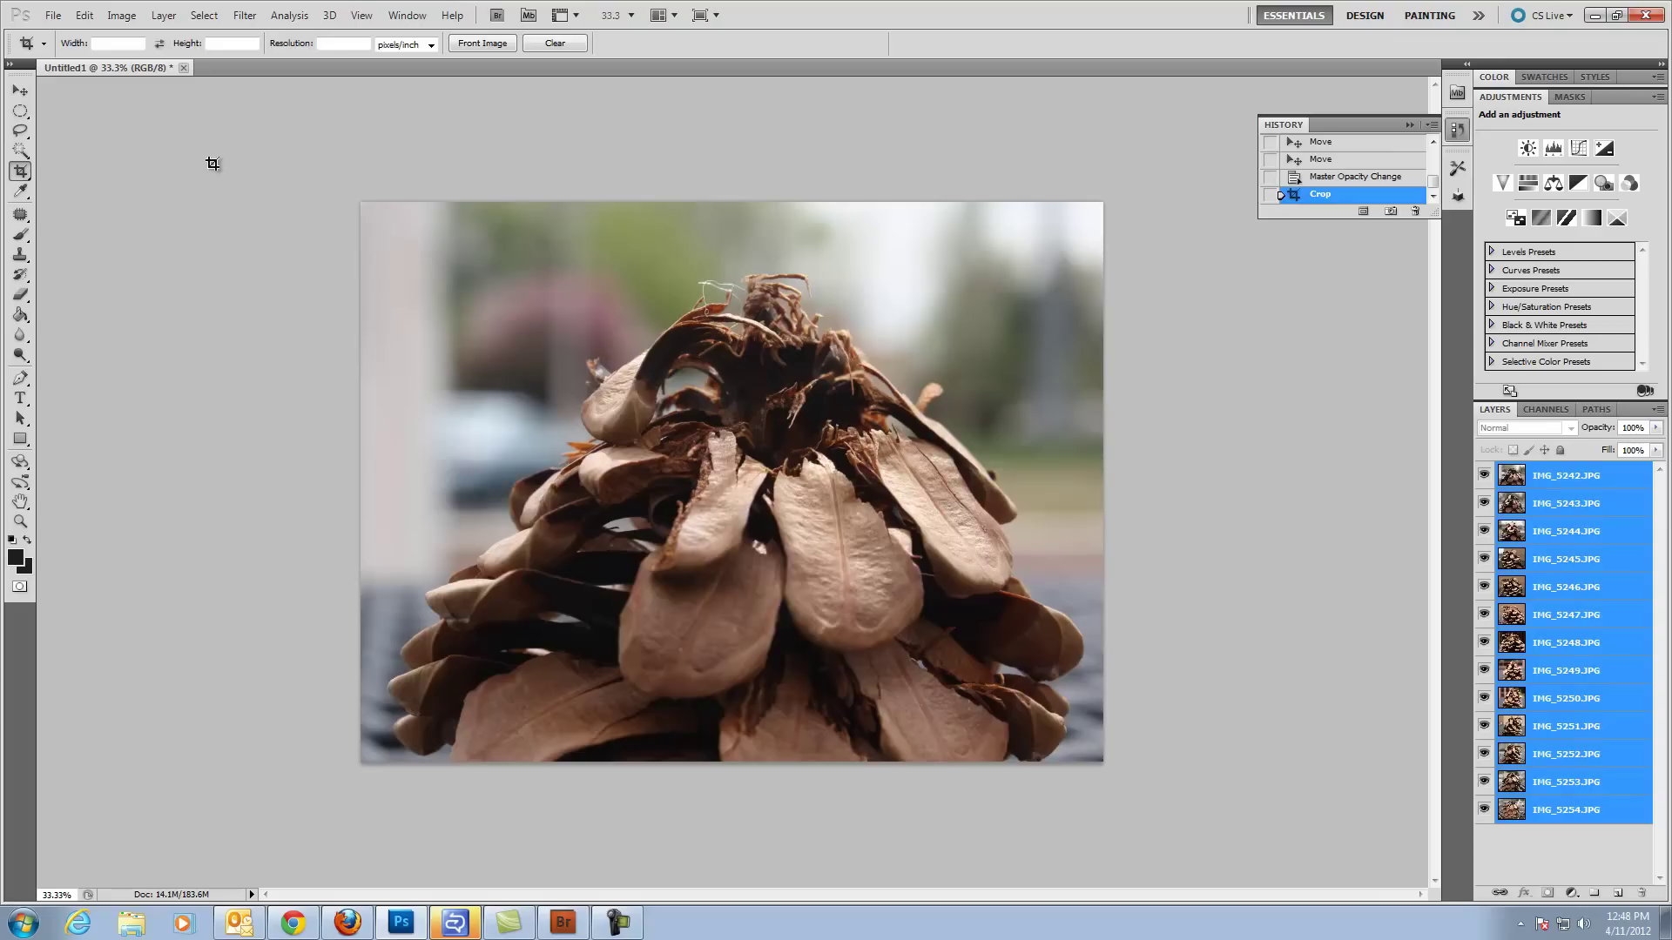
Step: Open the Animation timeline from the Window menu and fit the image on screen with Ctrl+0
click(407, 16)
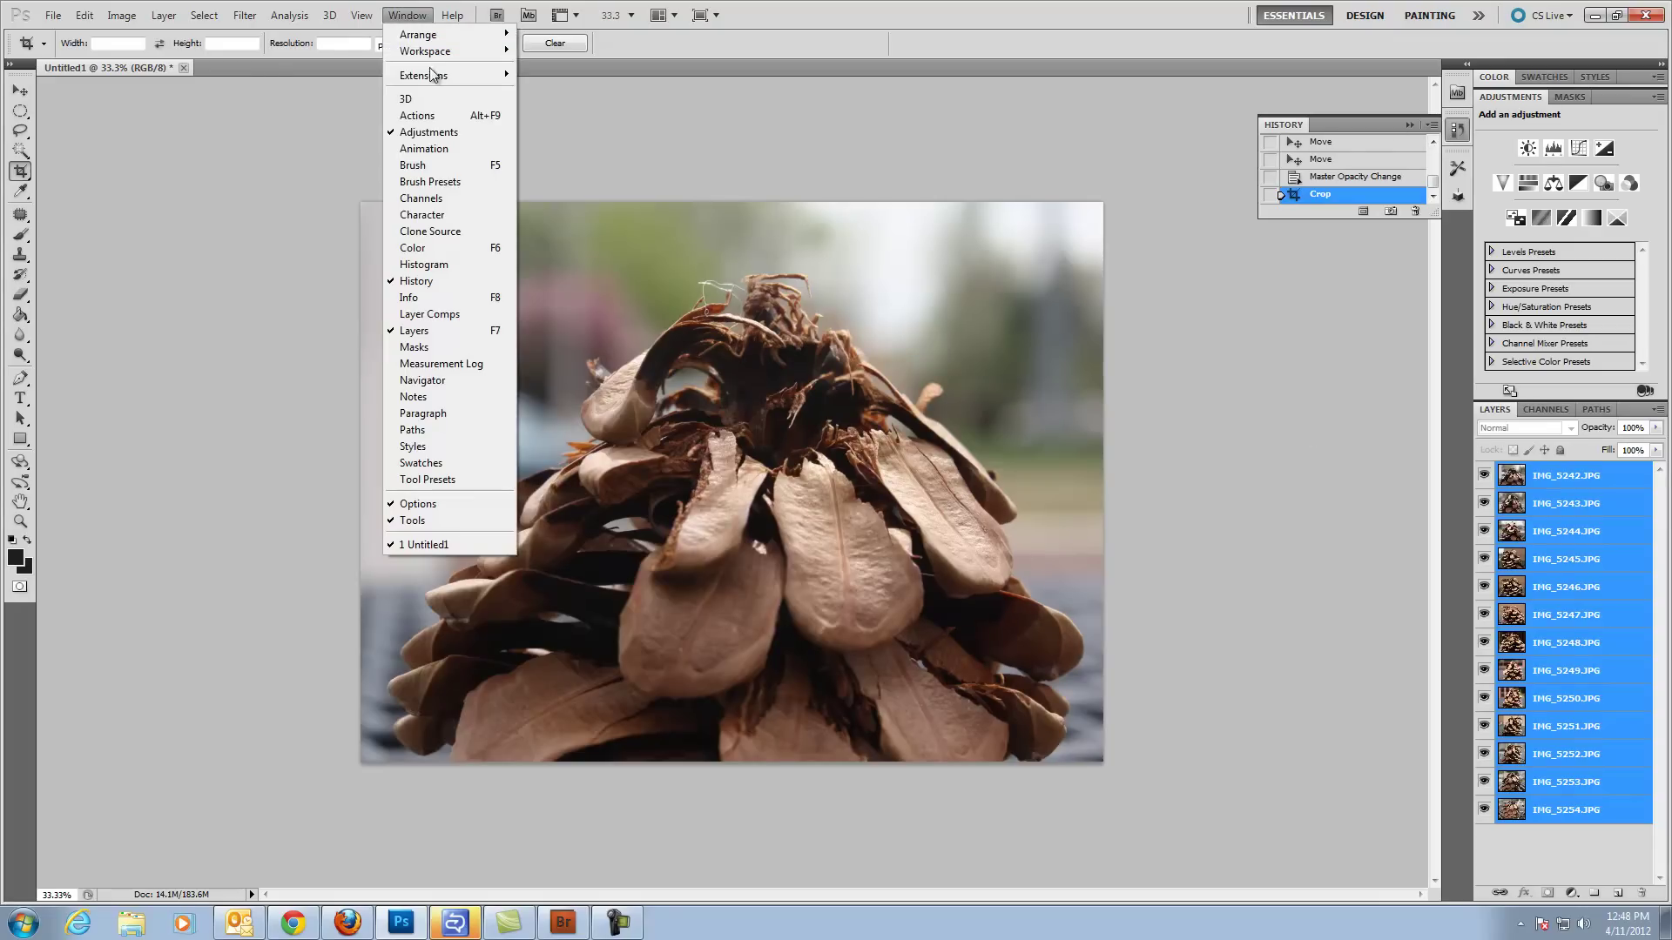
click(436, 148)
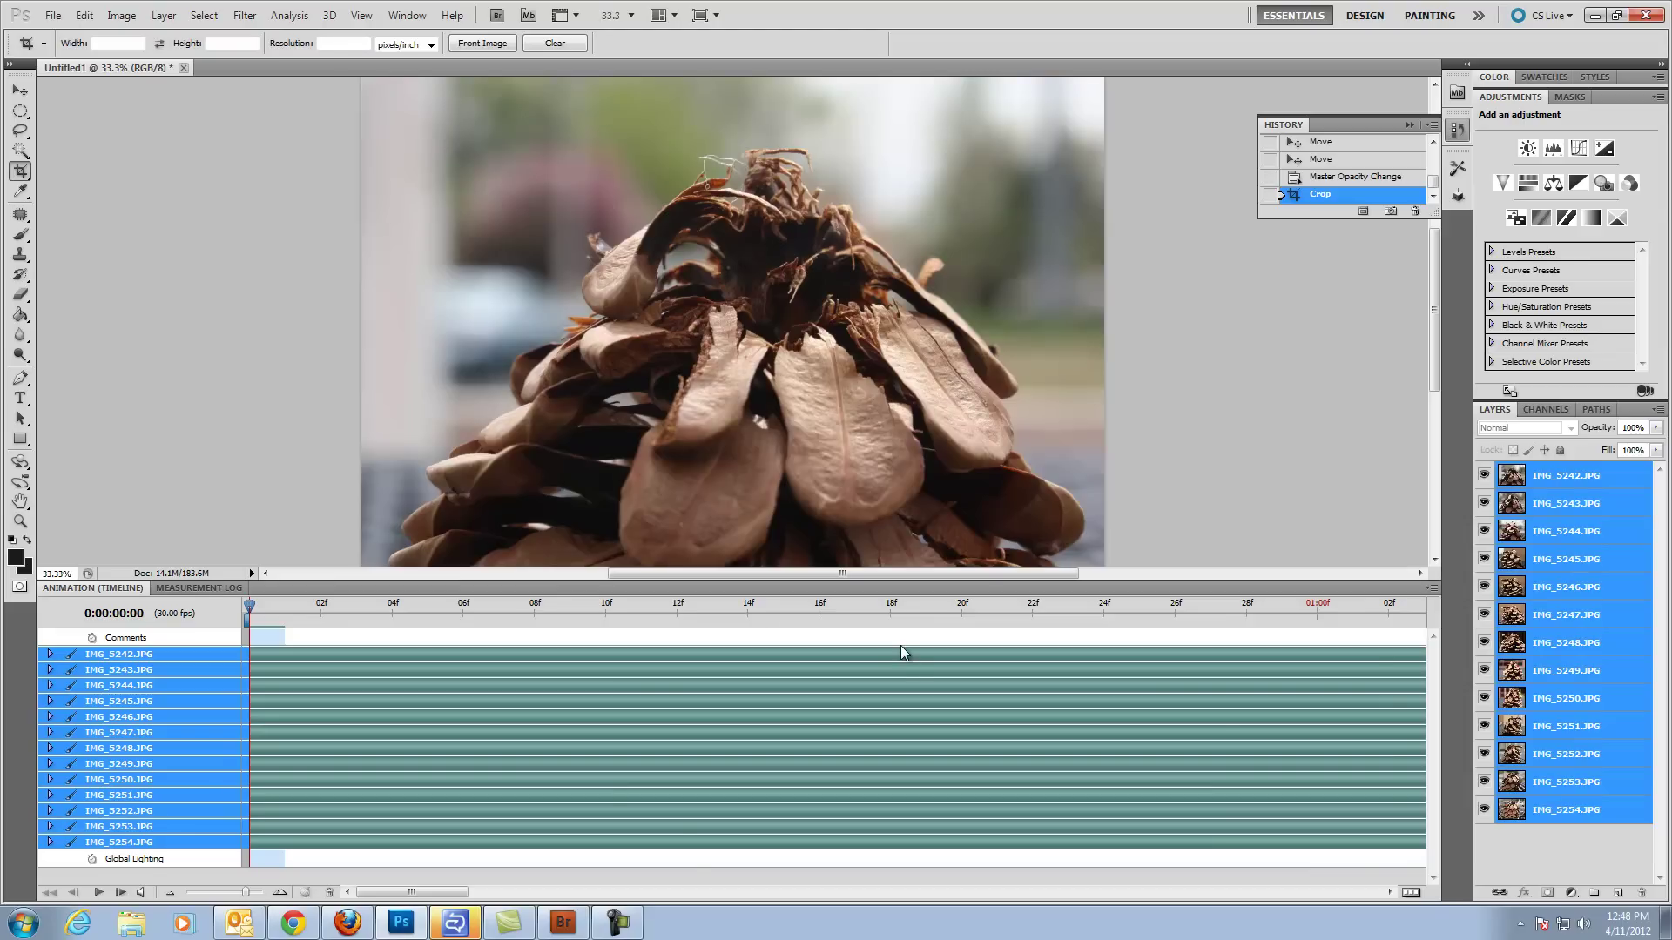
click(425, 23)
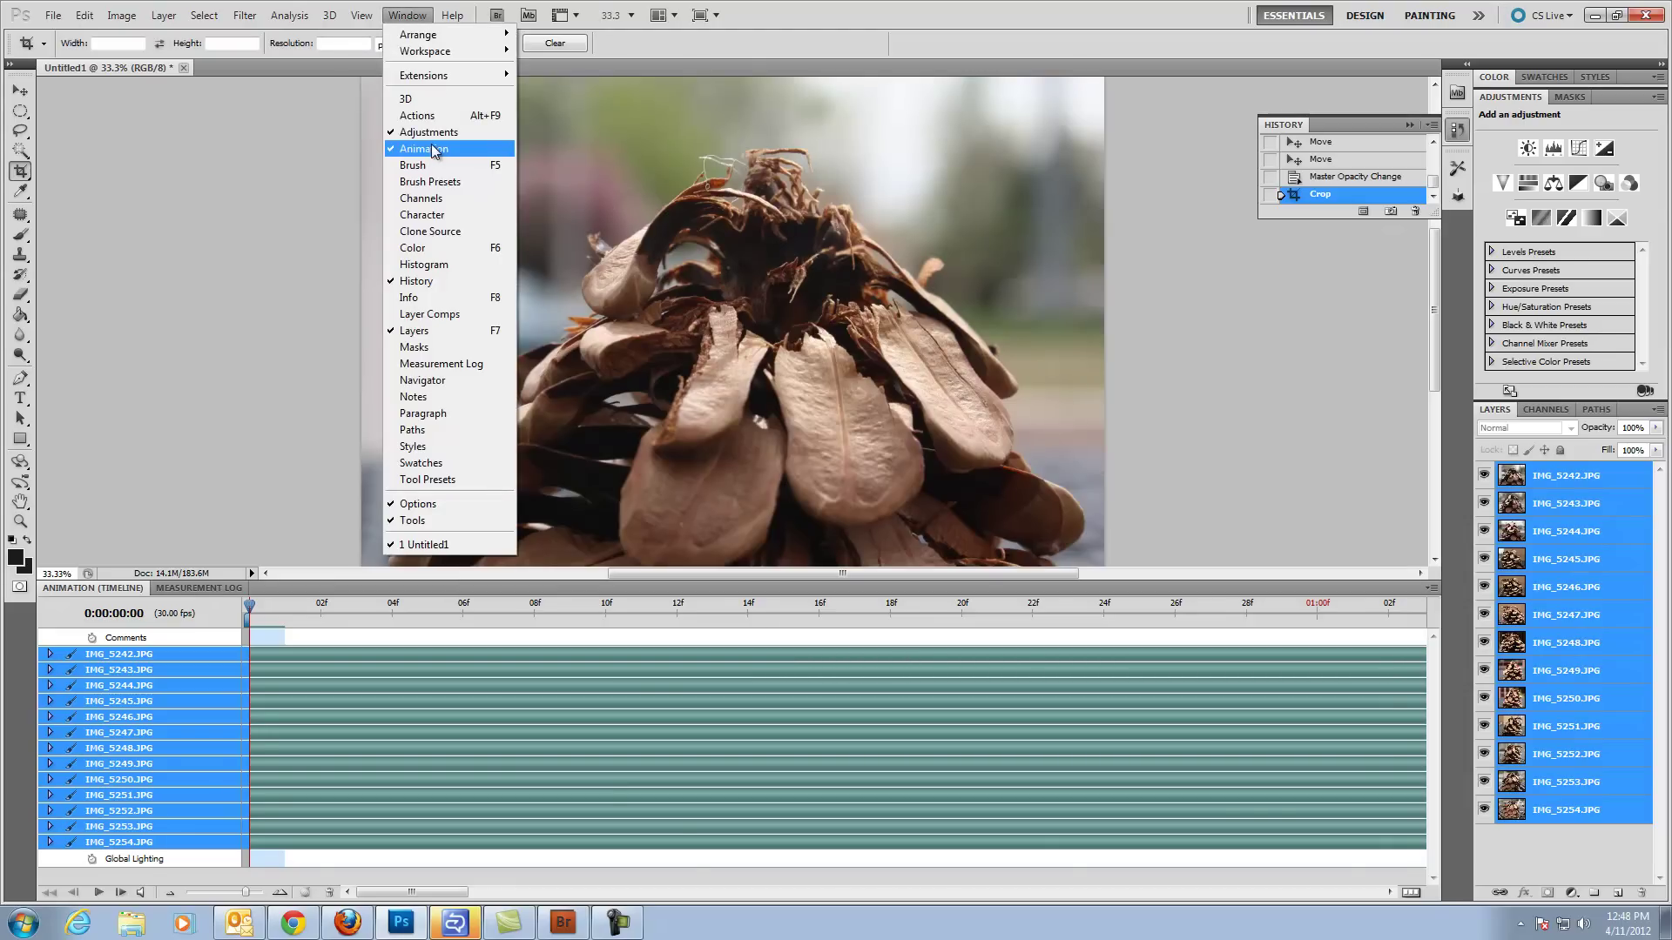
click(408, 15)
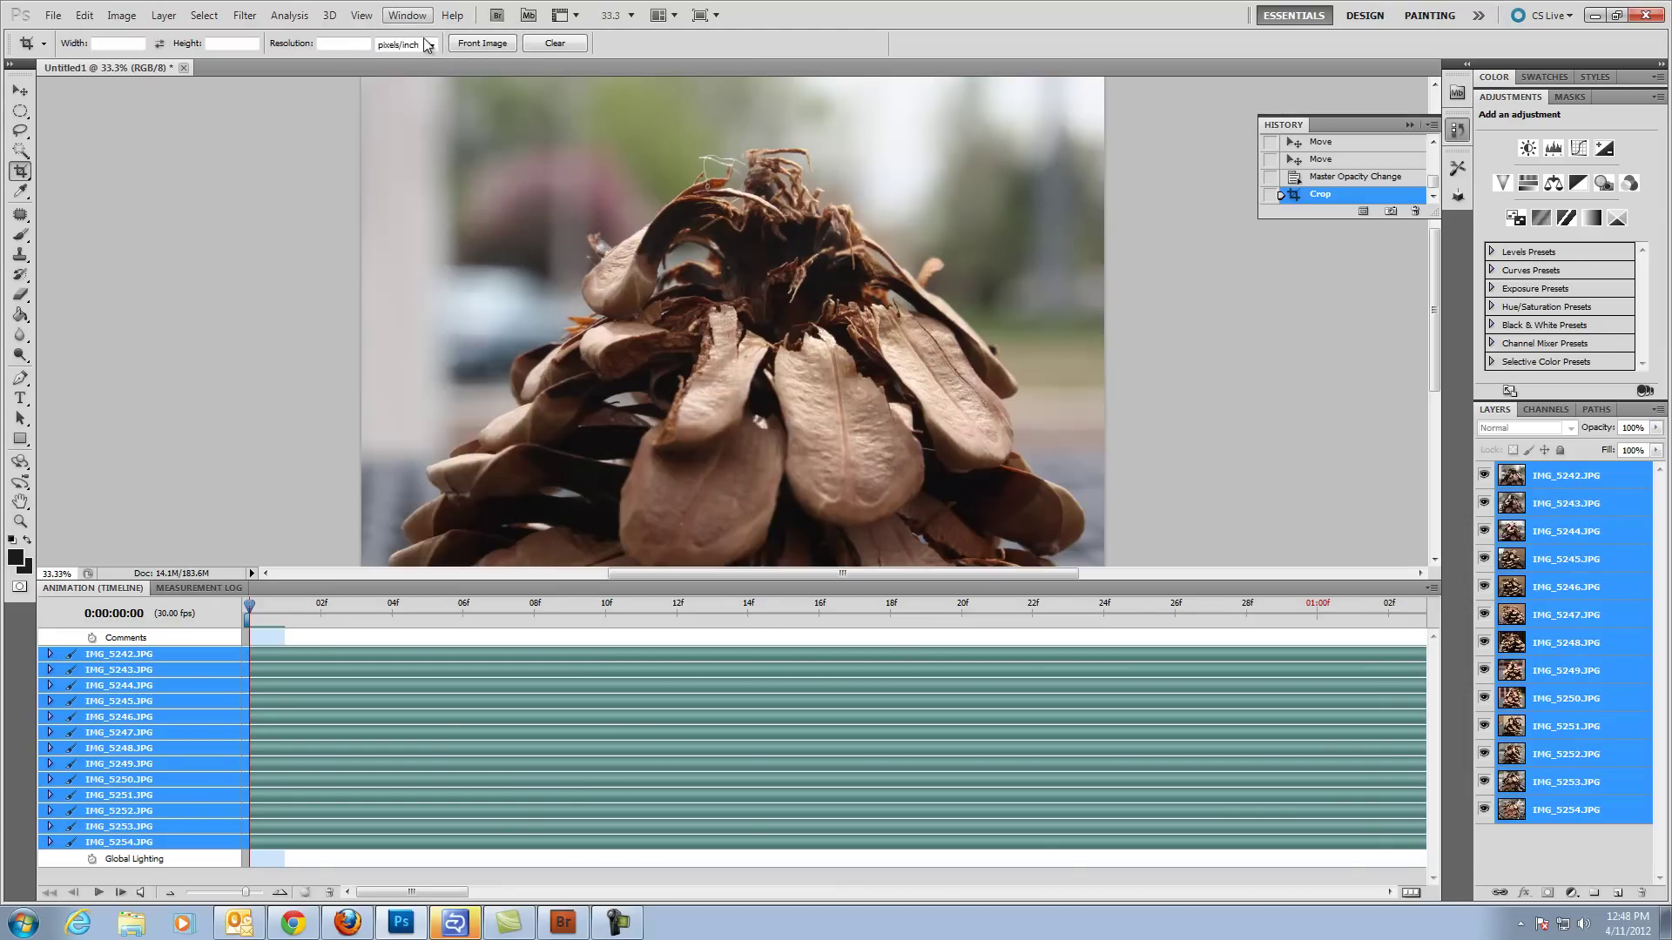
key(ctrl+0)
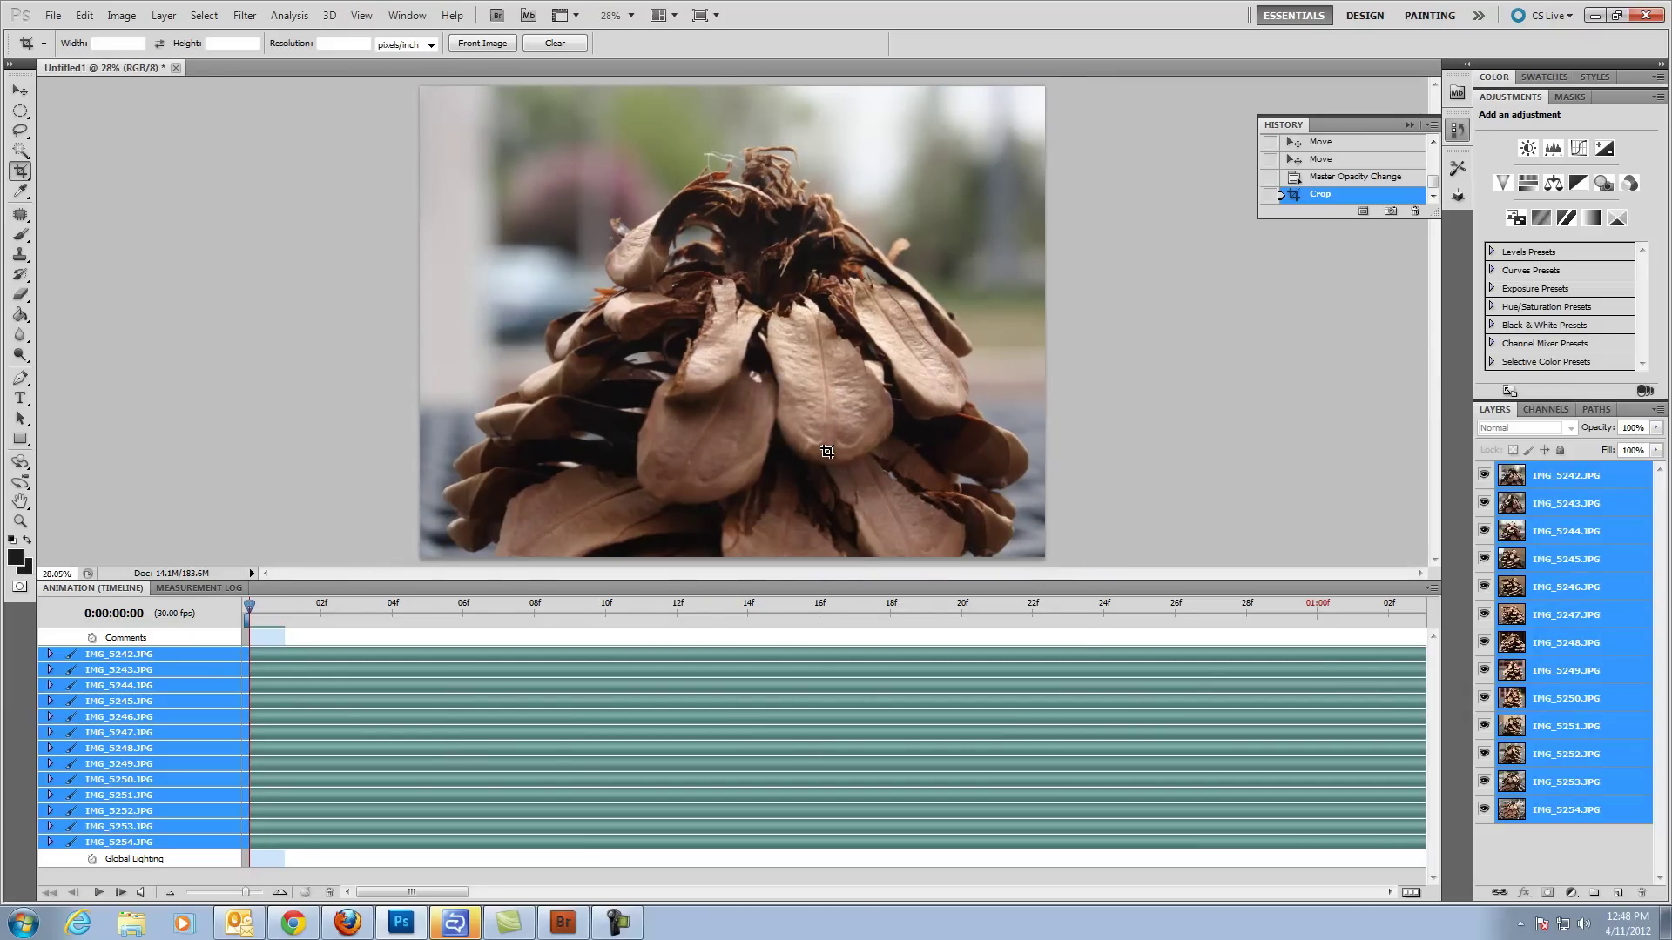
Step: Apply Make Frames From Layers from the timeline menu and scrub ahead to preview
click(1431, 590)
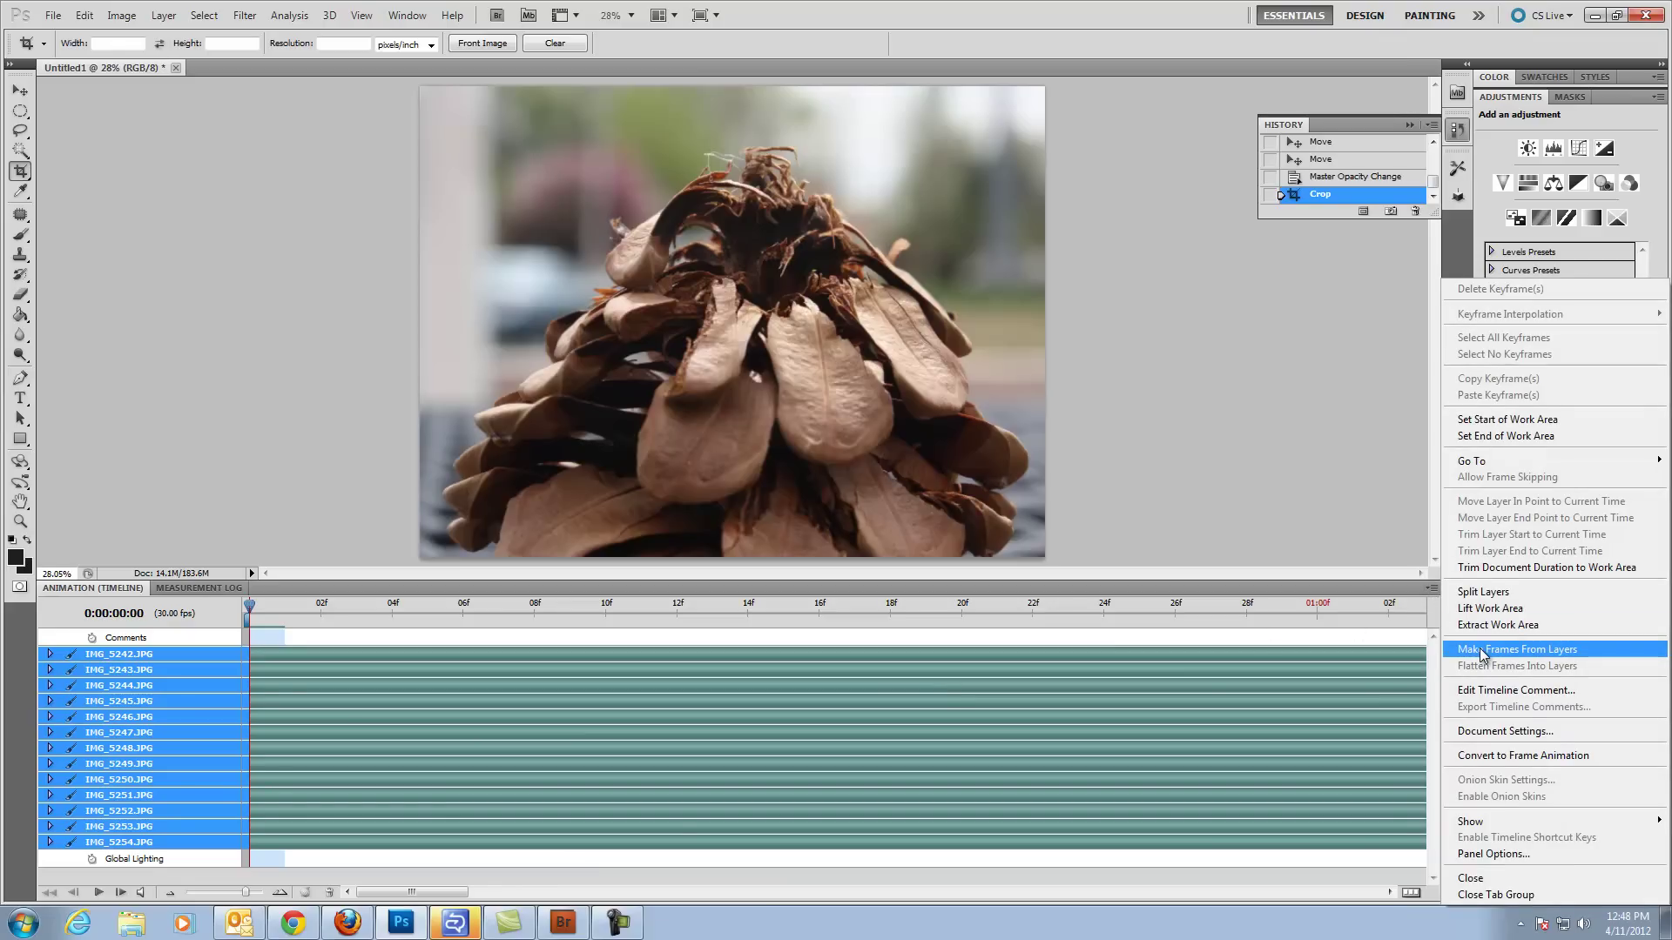
click(1483, 652)
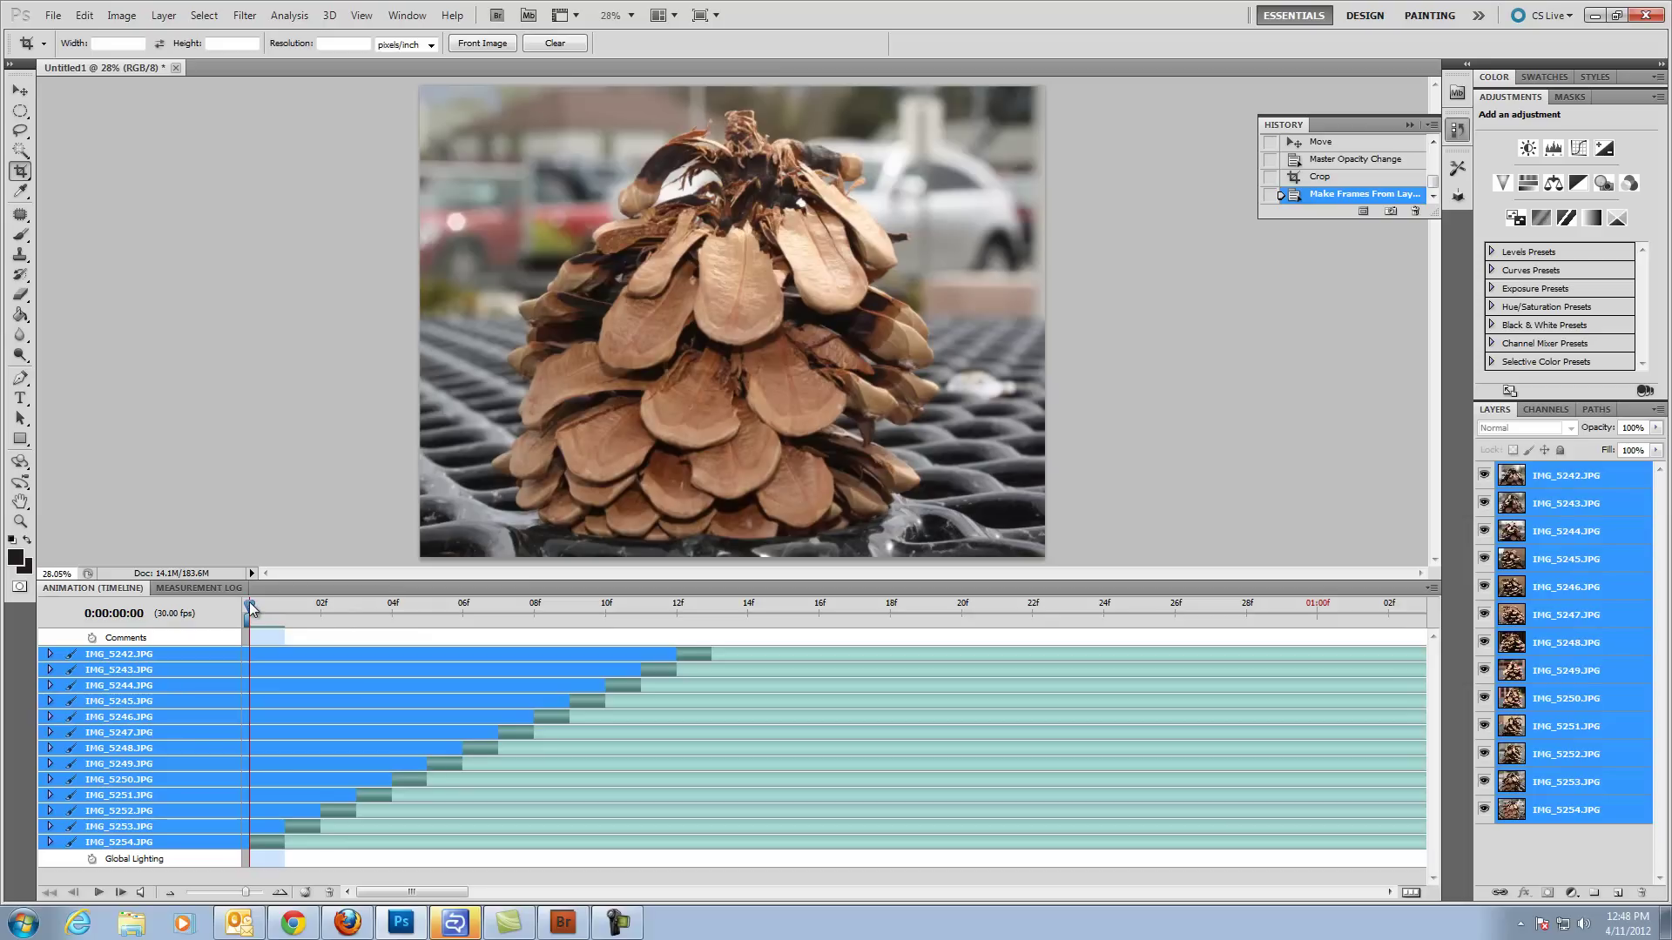
drag(268, 608, 207, 635)
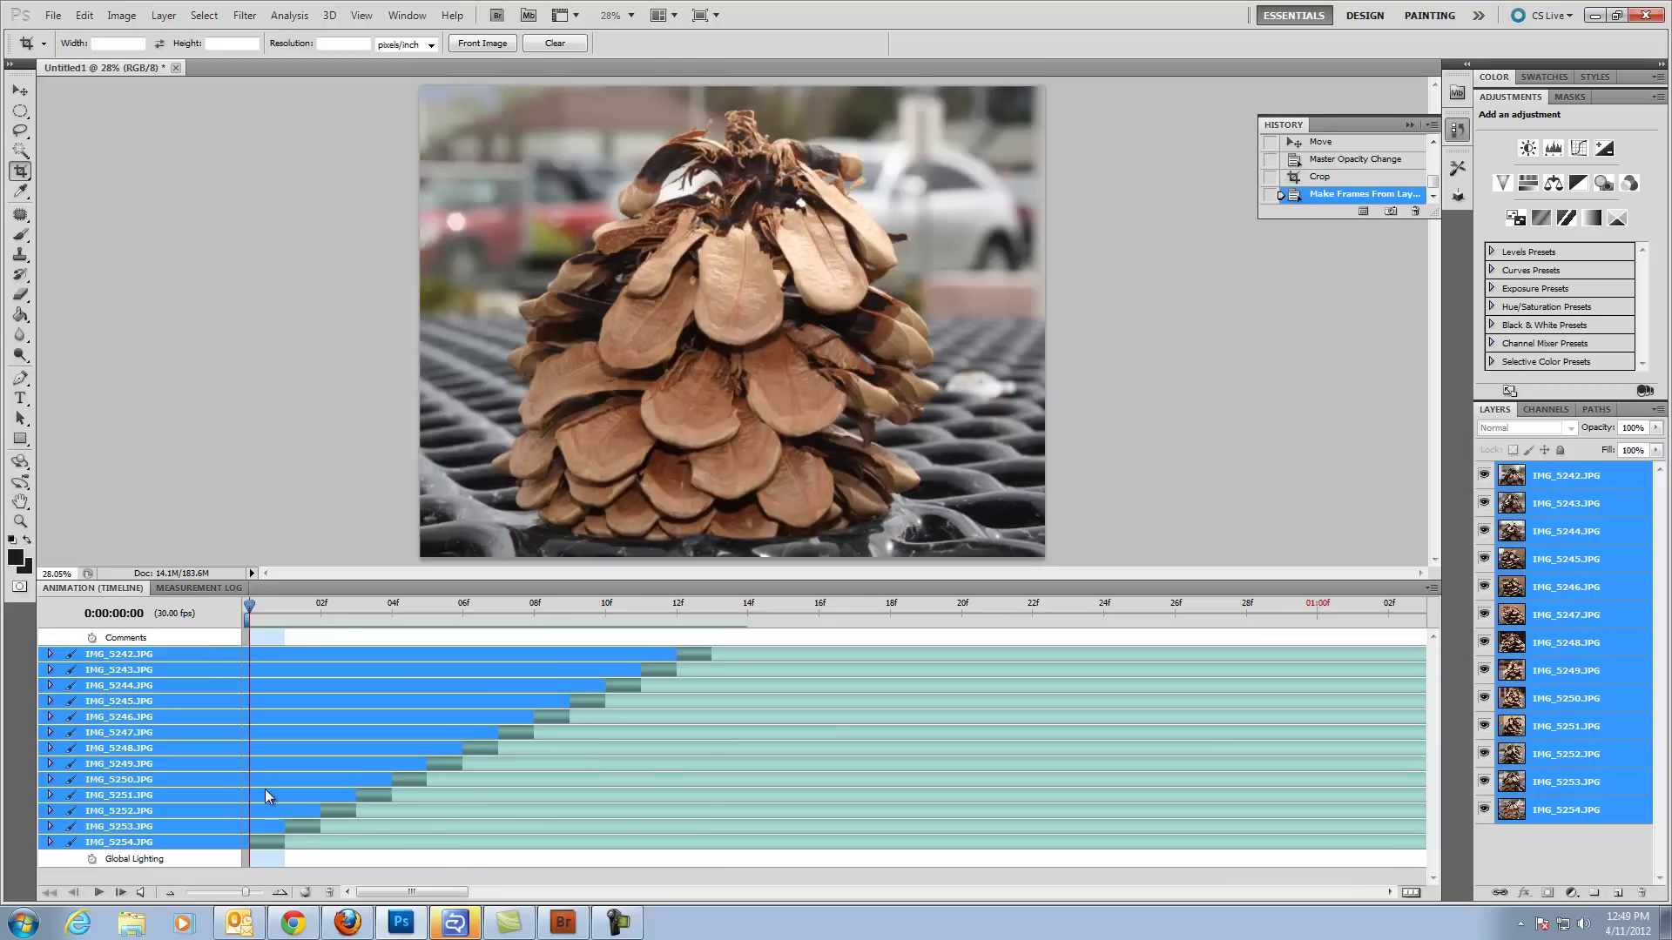
Step: Trim the timeline work area to end at frame 13f and preview the looping playback
click(98, 893)
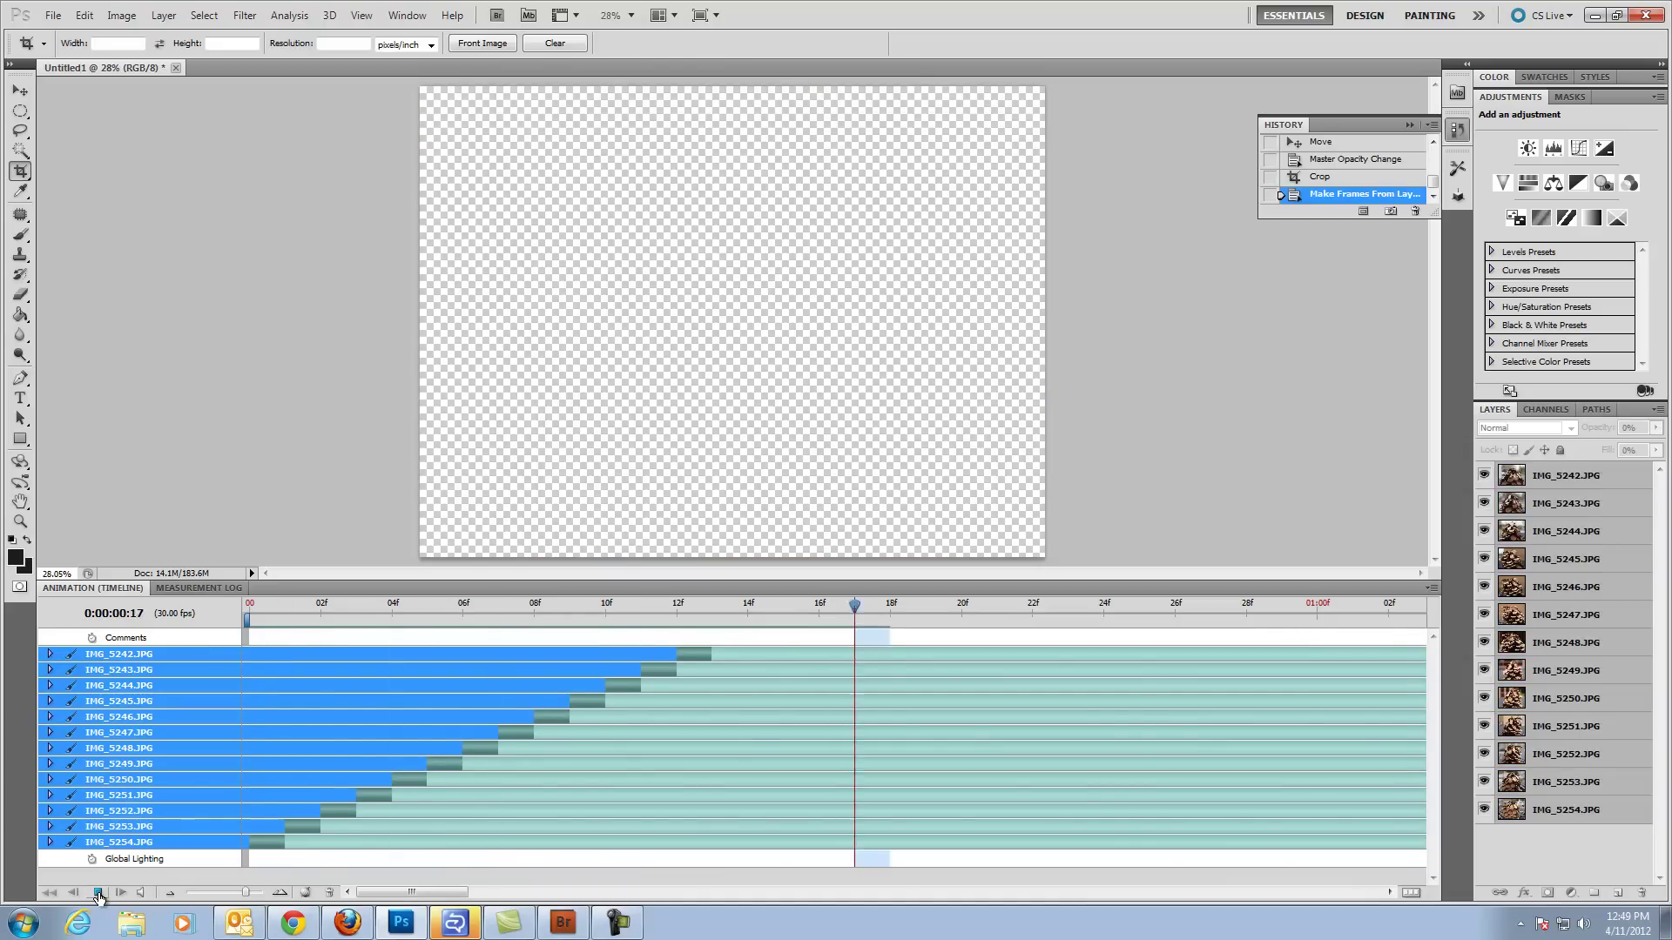
click(99, 893)
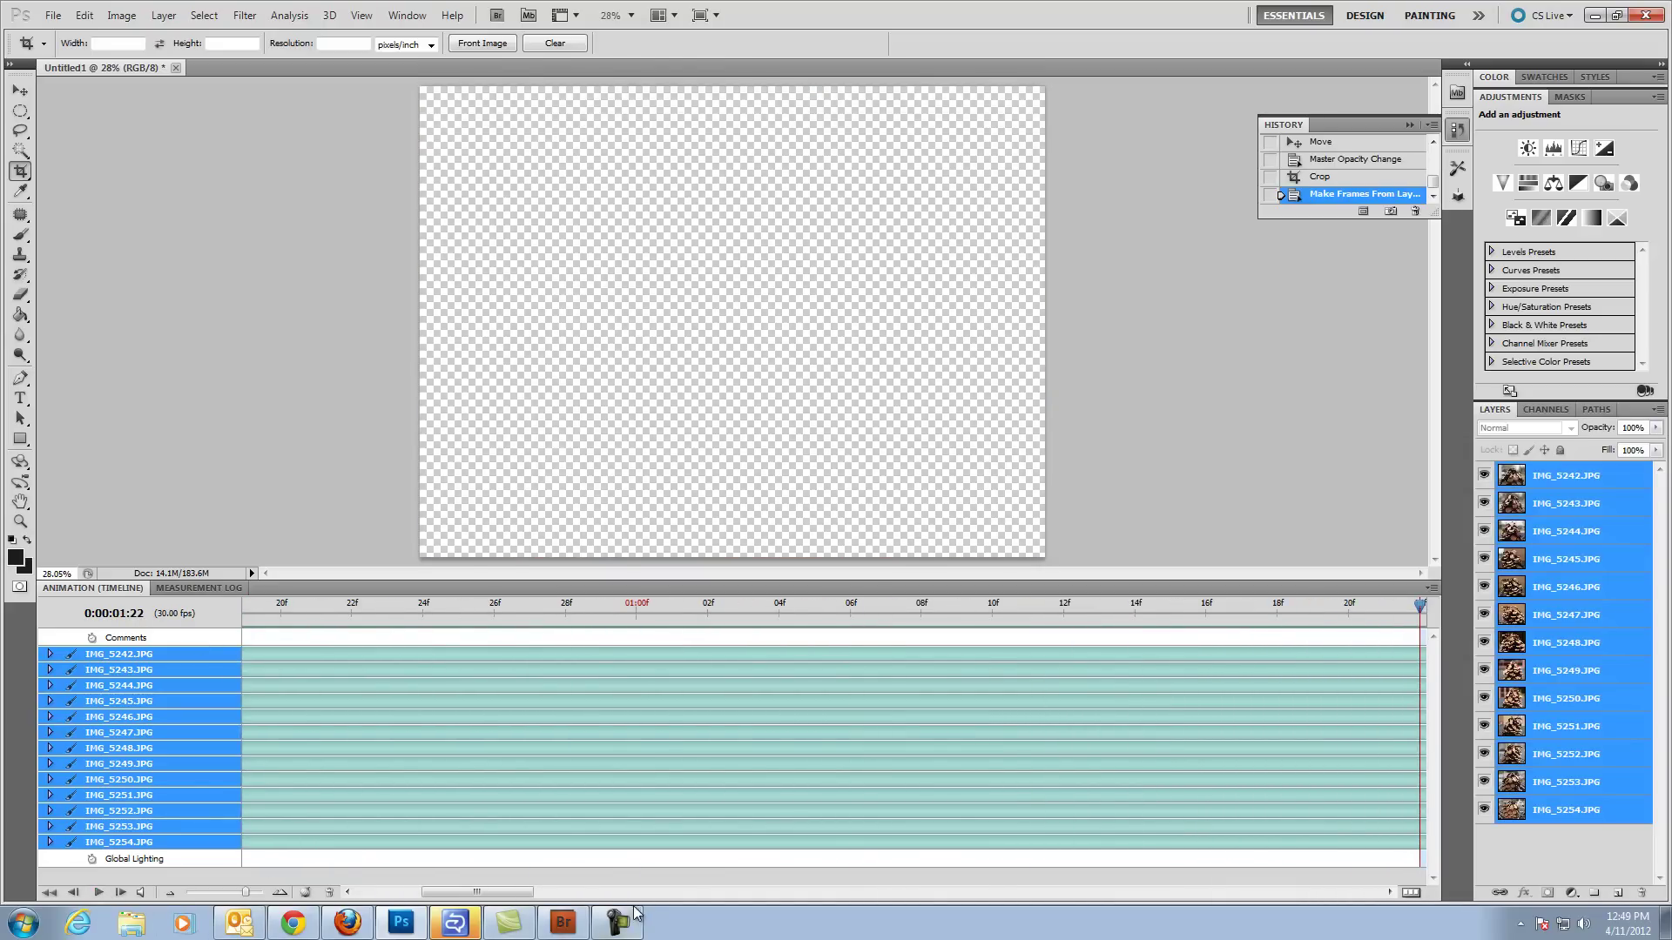
drag(470, 893, 412, 892)
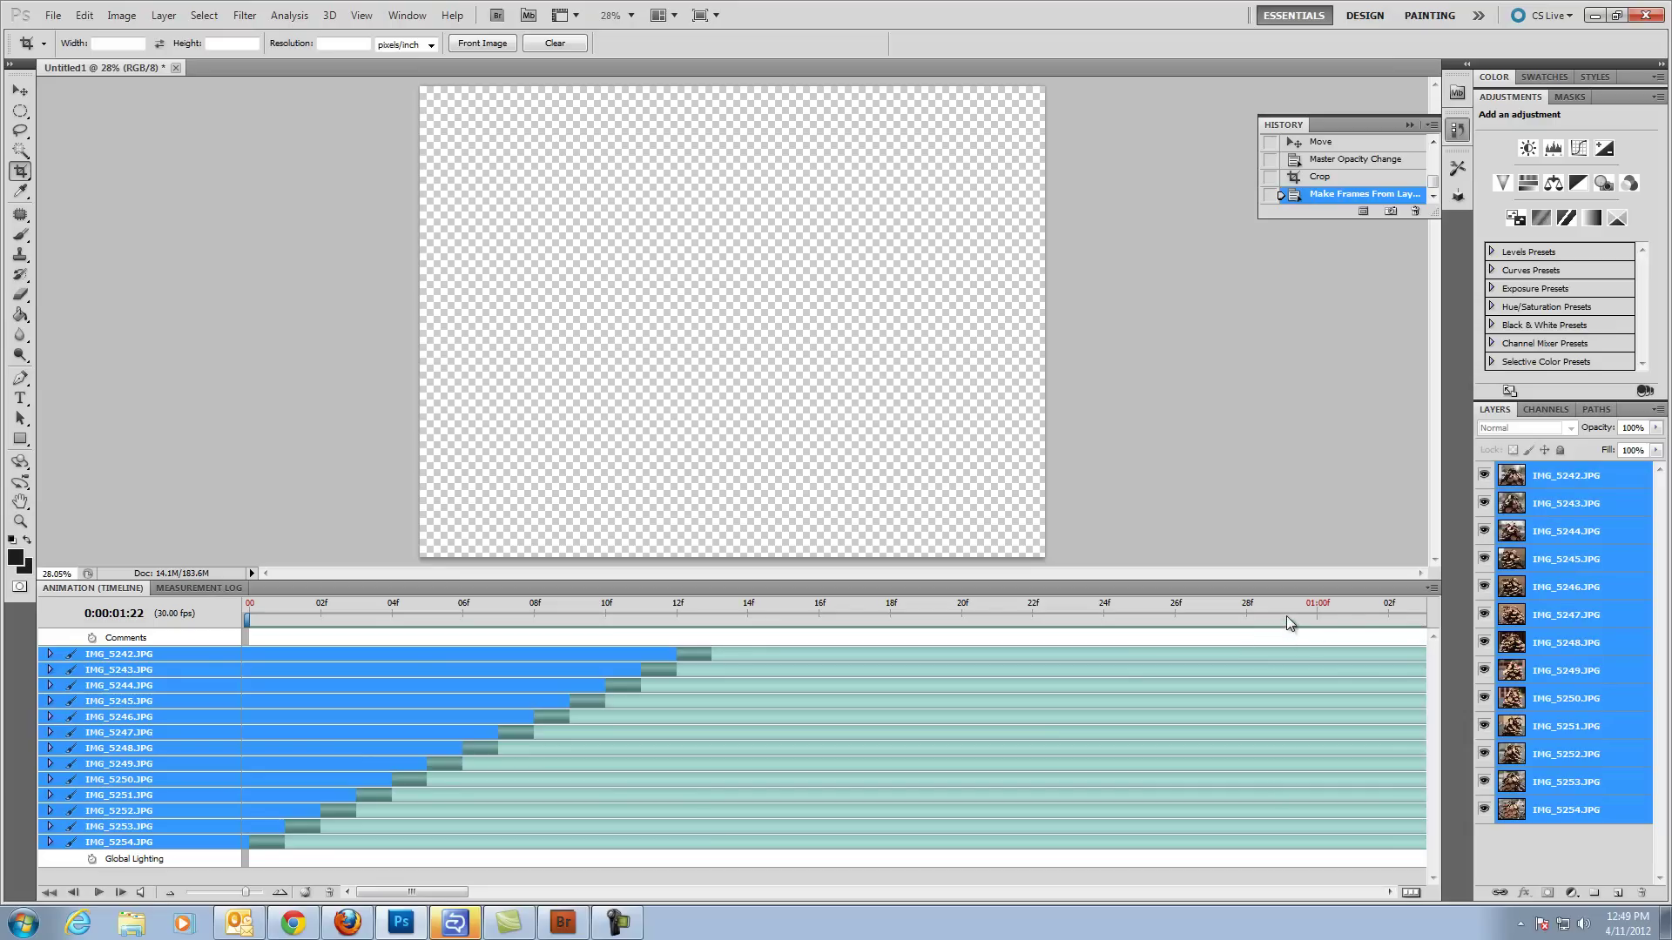
click(1391, 616)
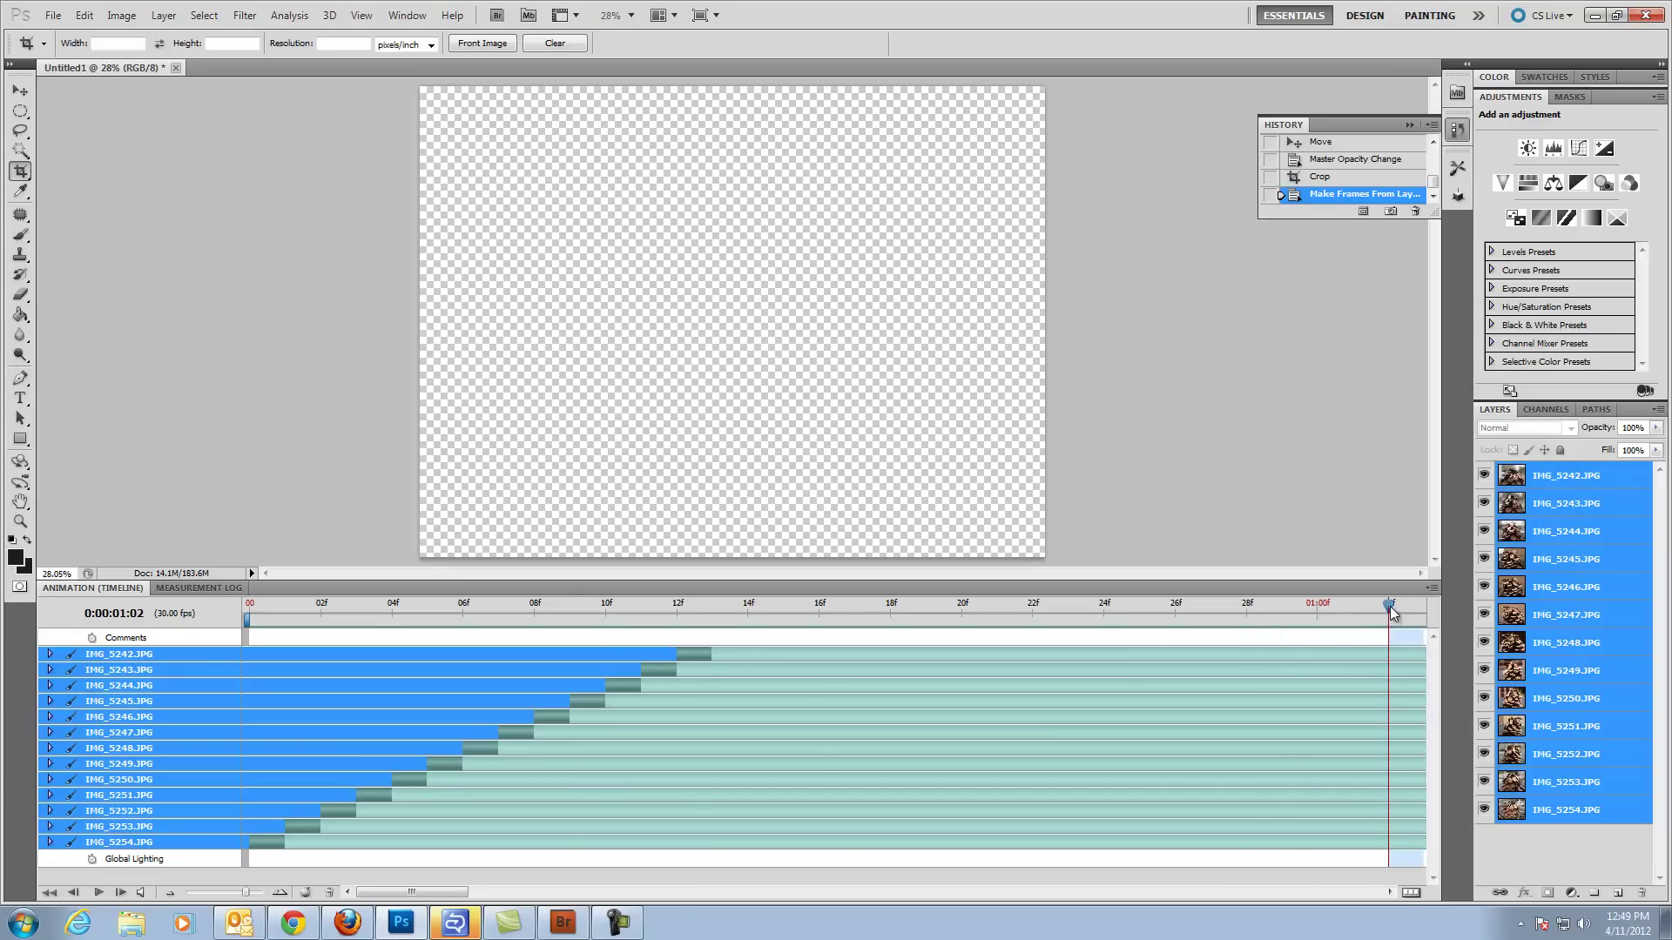
drag(1389, 610, 537, 617)
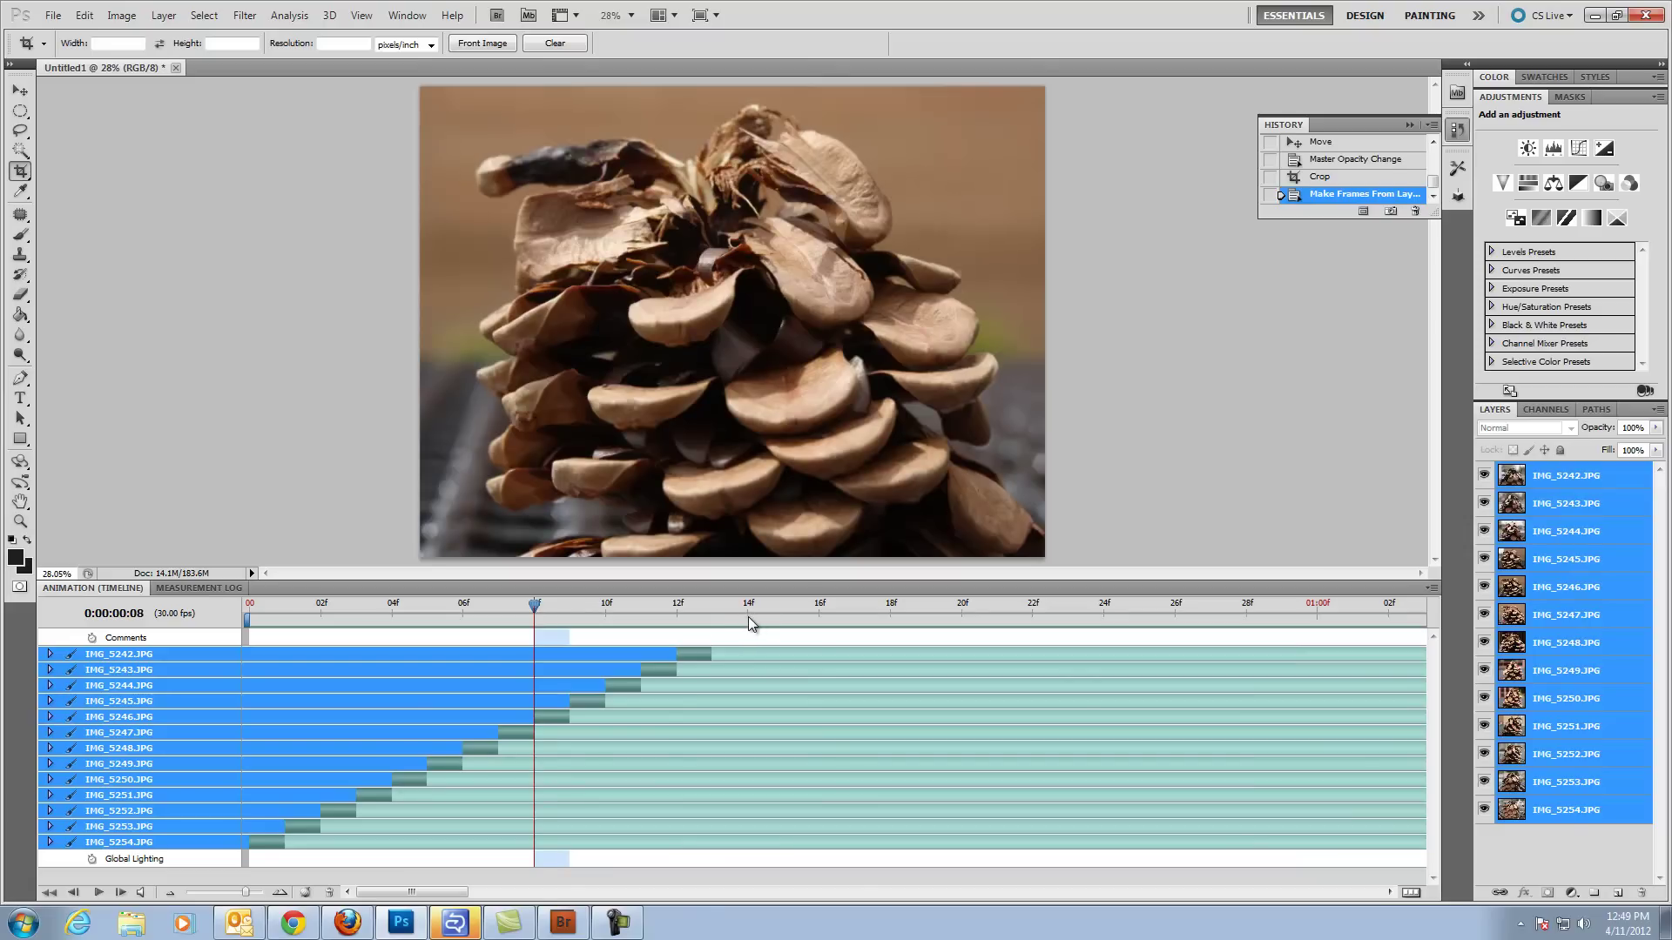
drag(409, 892, 1391, 888)
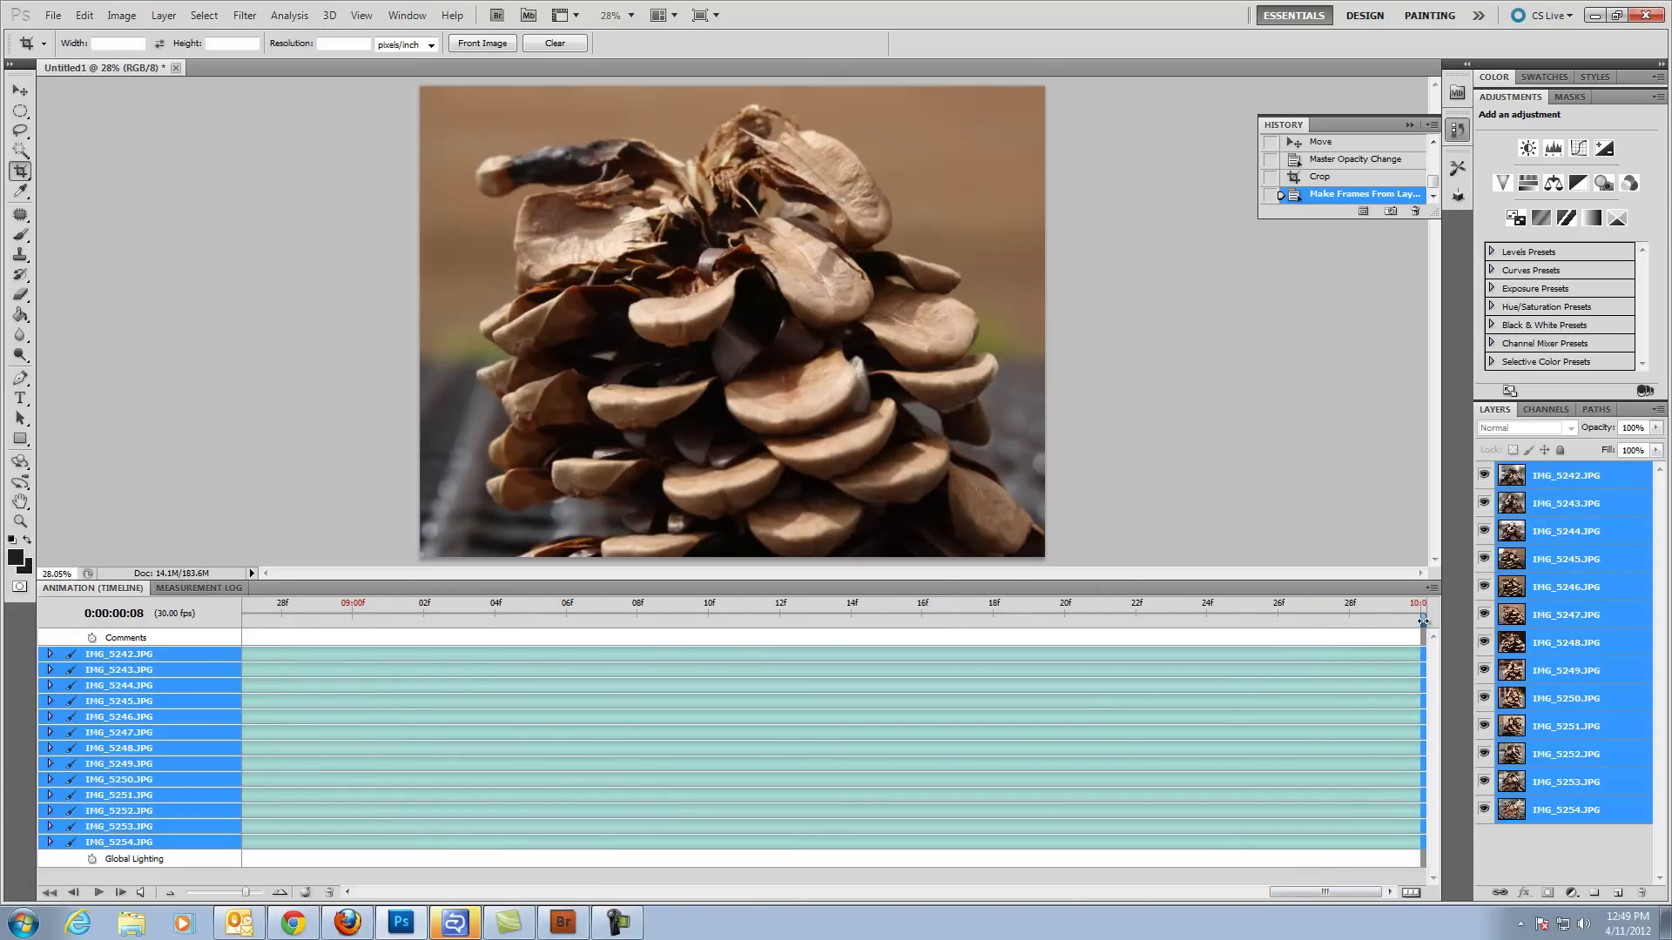
drag(1421, 620, 714, 592)
drag(536, 610, 462, 618)
key(space)
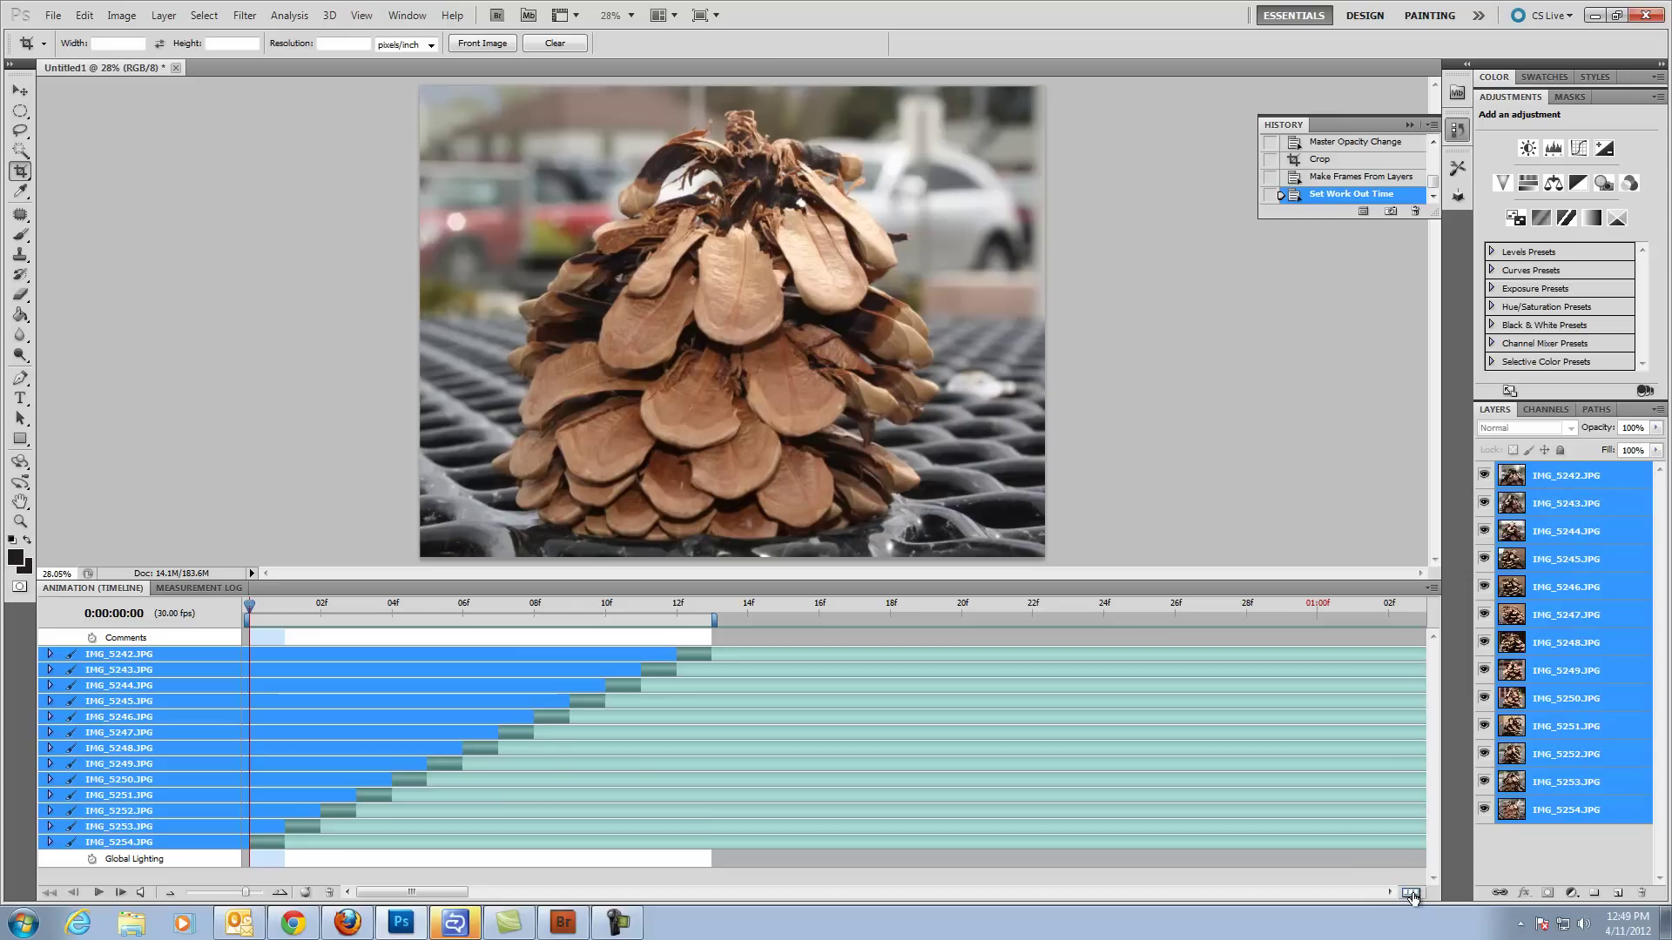
Step: Convert the timeline to frame animation, give all 13 frames a 0.2 s delay, and play from frame 1
click(1412, 894)
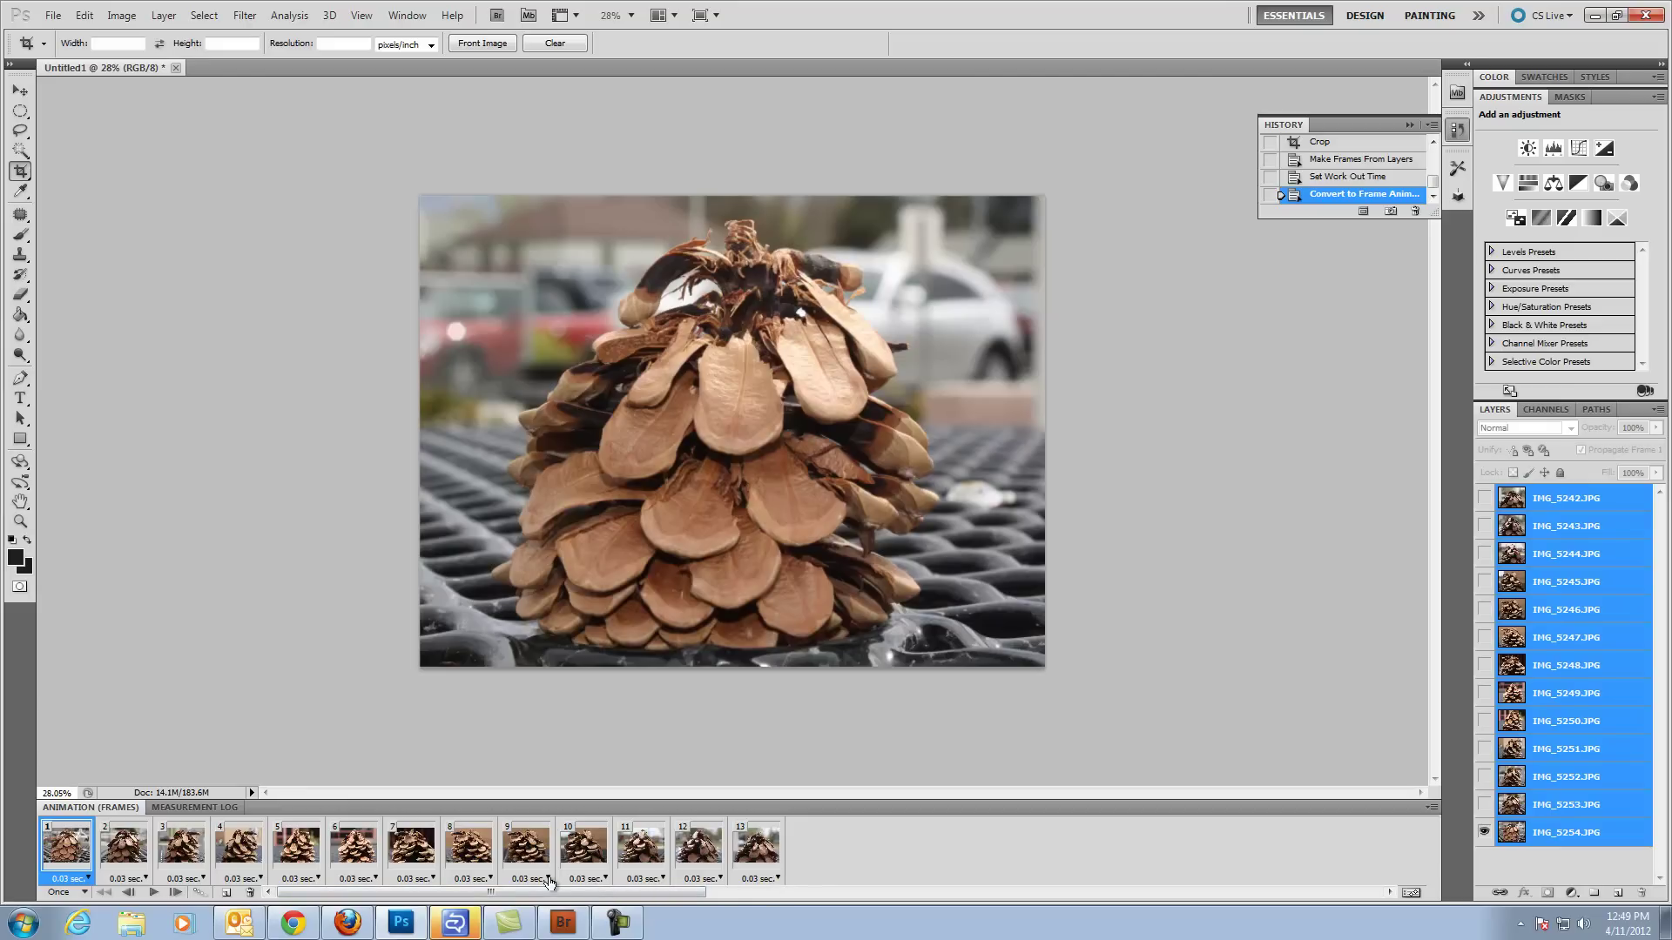
shift+click(769, 849)
click(779, 879)
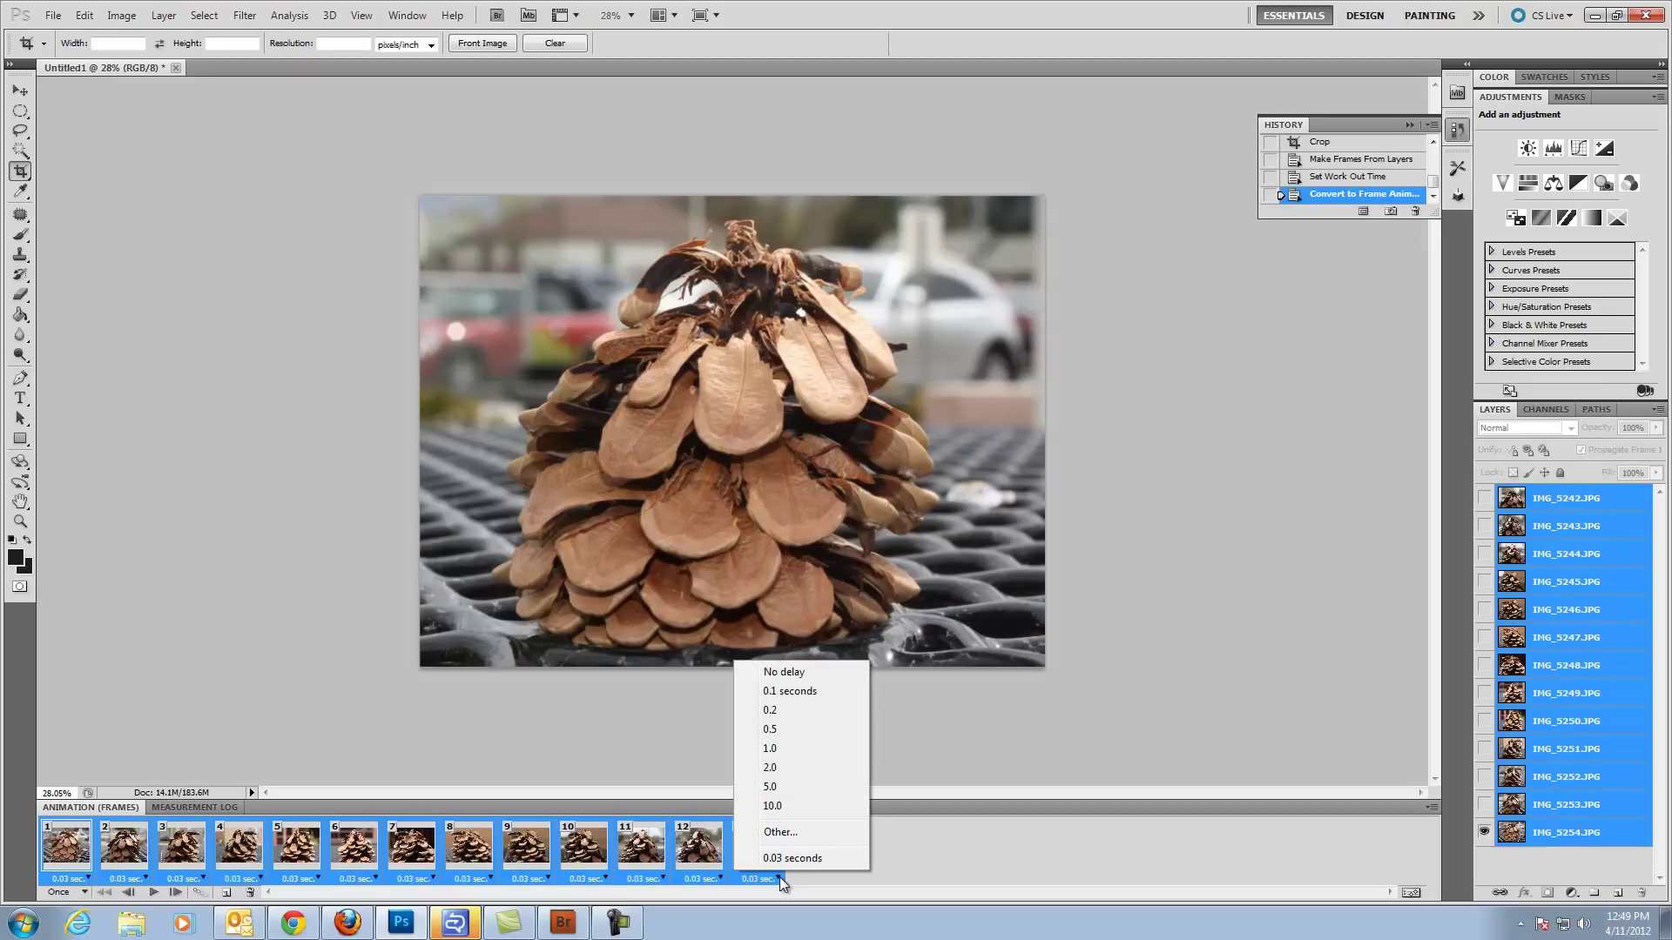
click(782, 716)
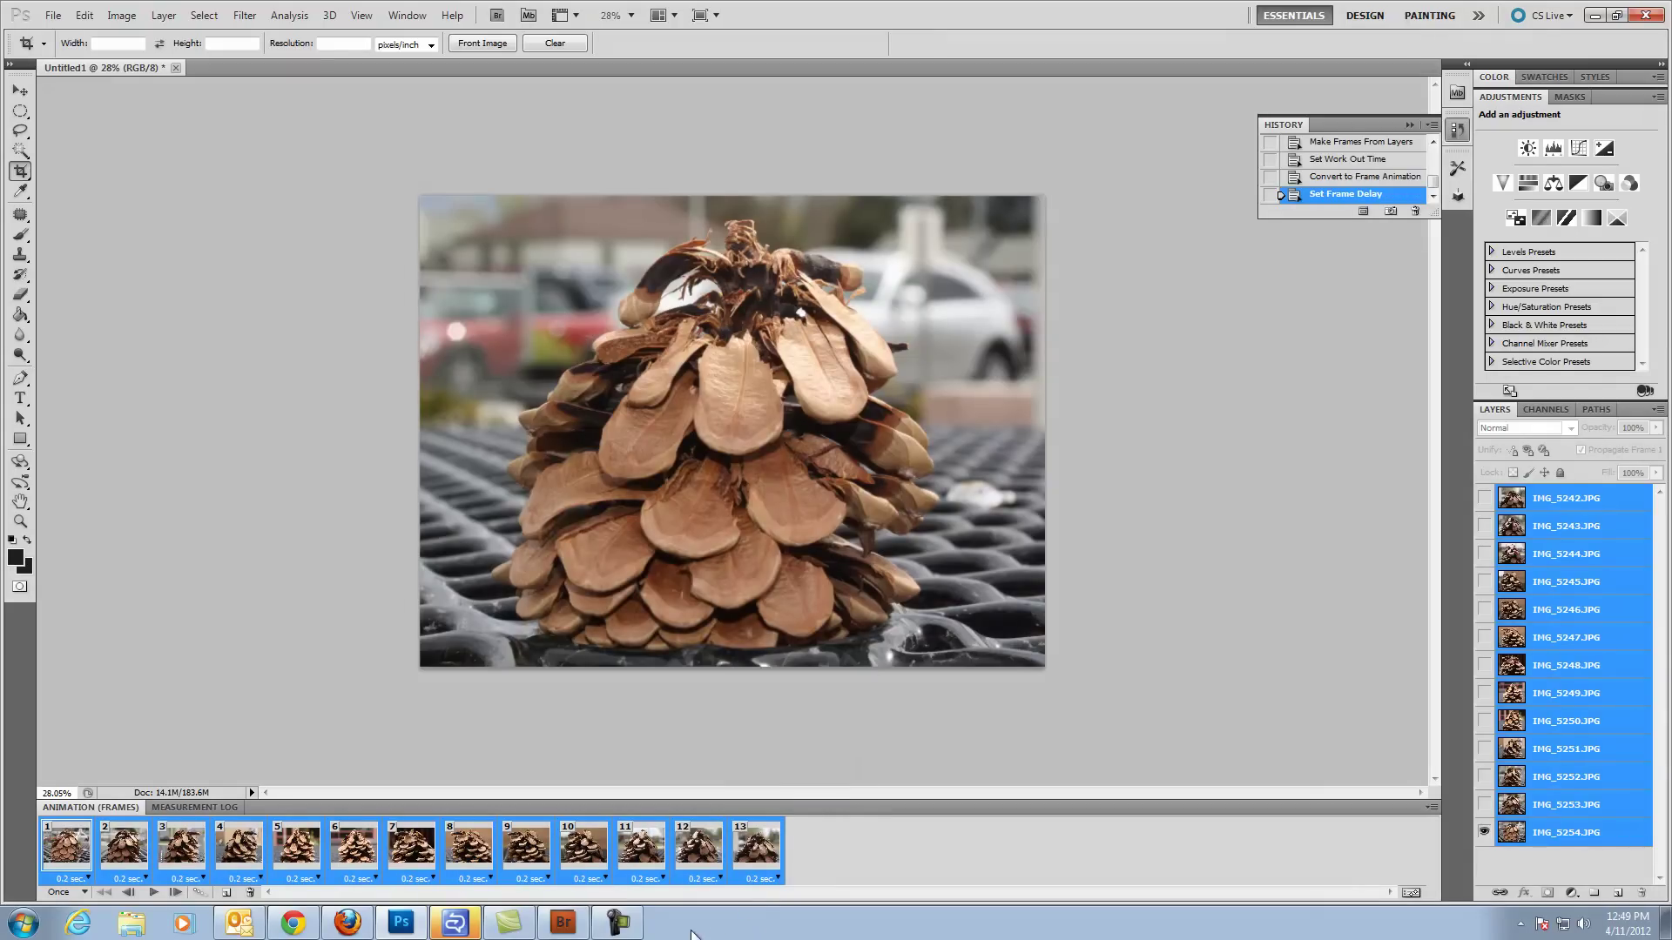
click(165, 884)
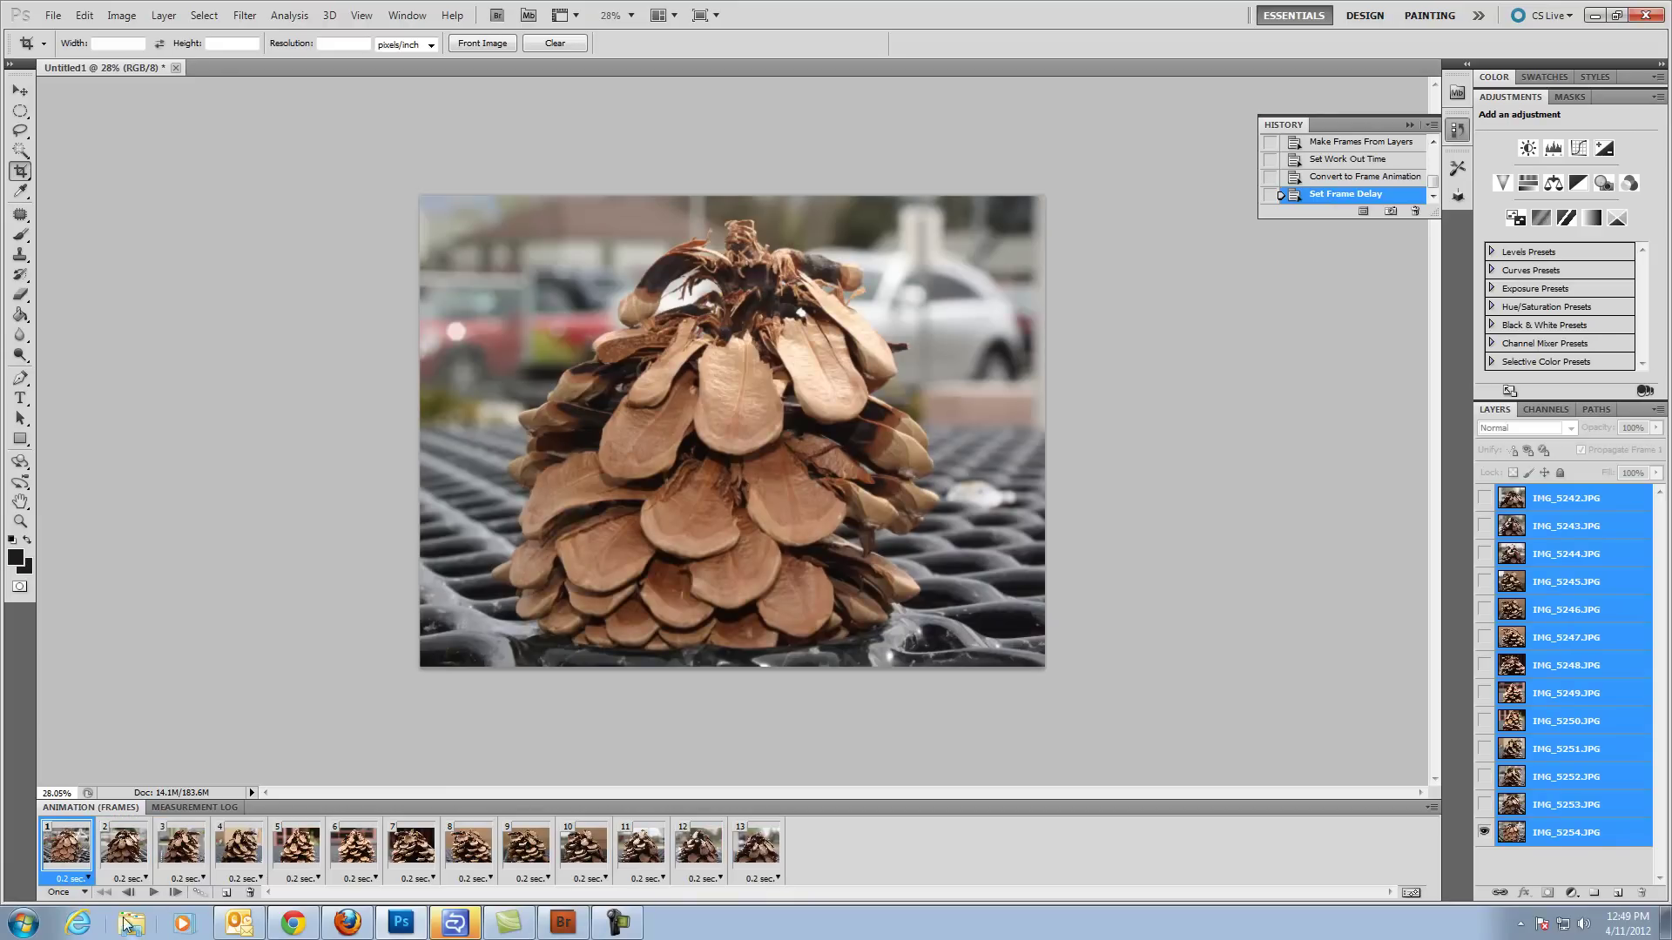
click(150, 893)
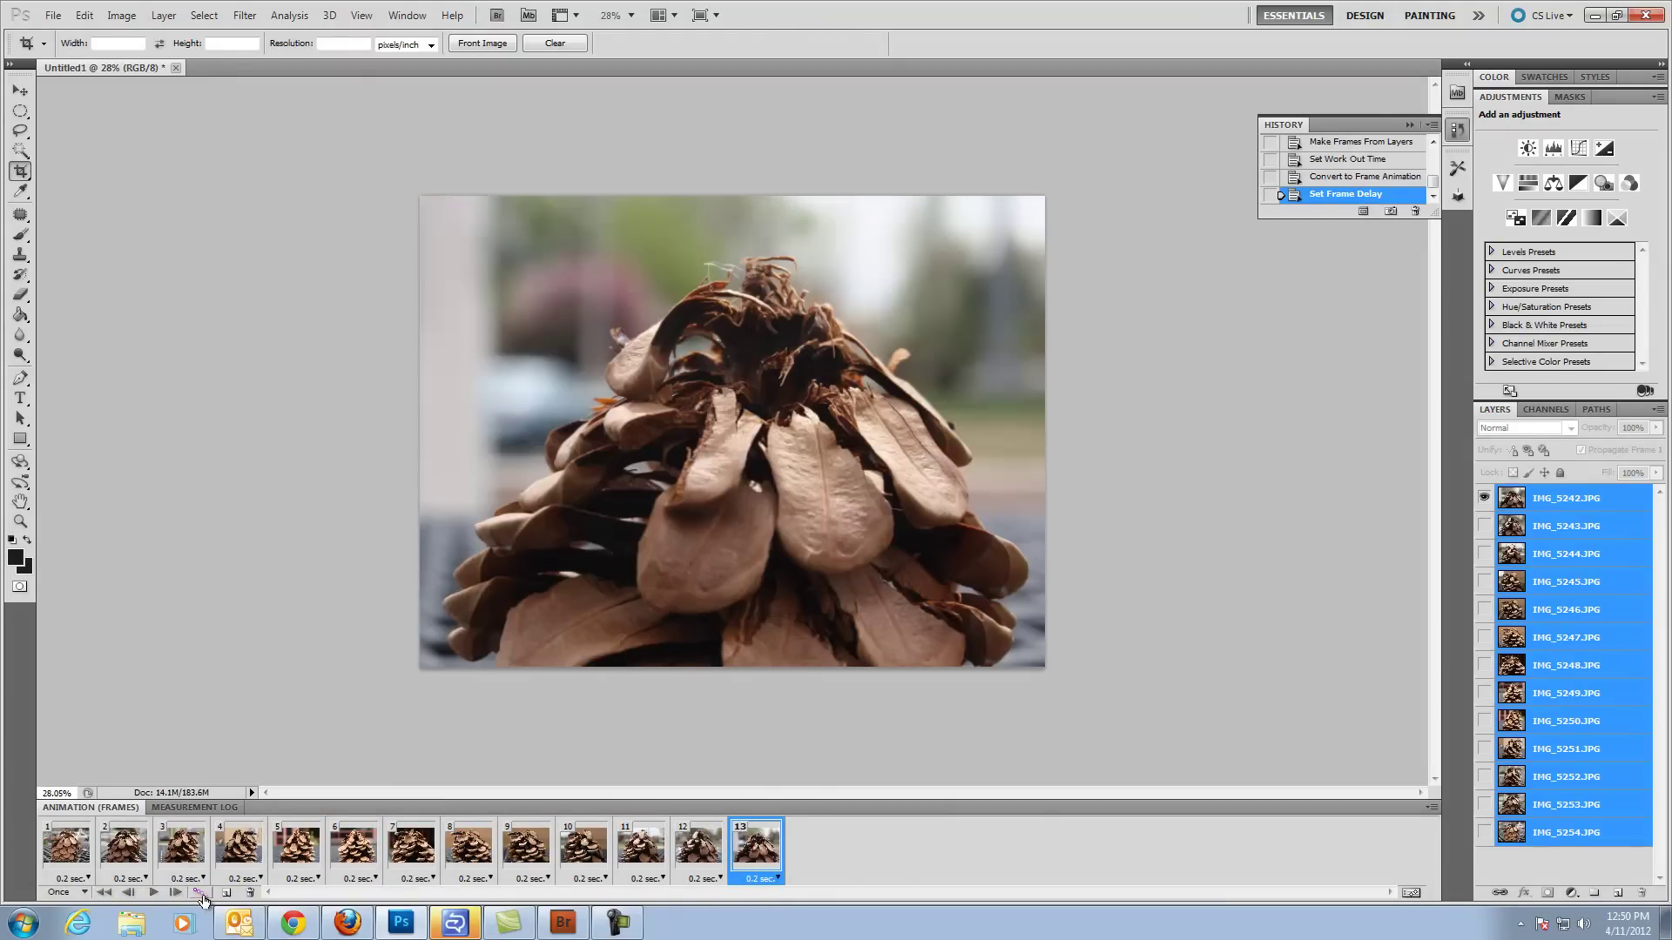
Step: Change the animation looping from Once to Forever and play it back to check
click(84, 893)
click(97, 848)
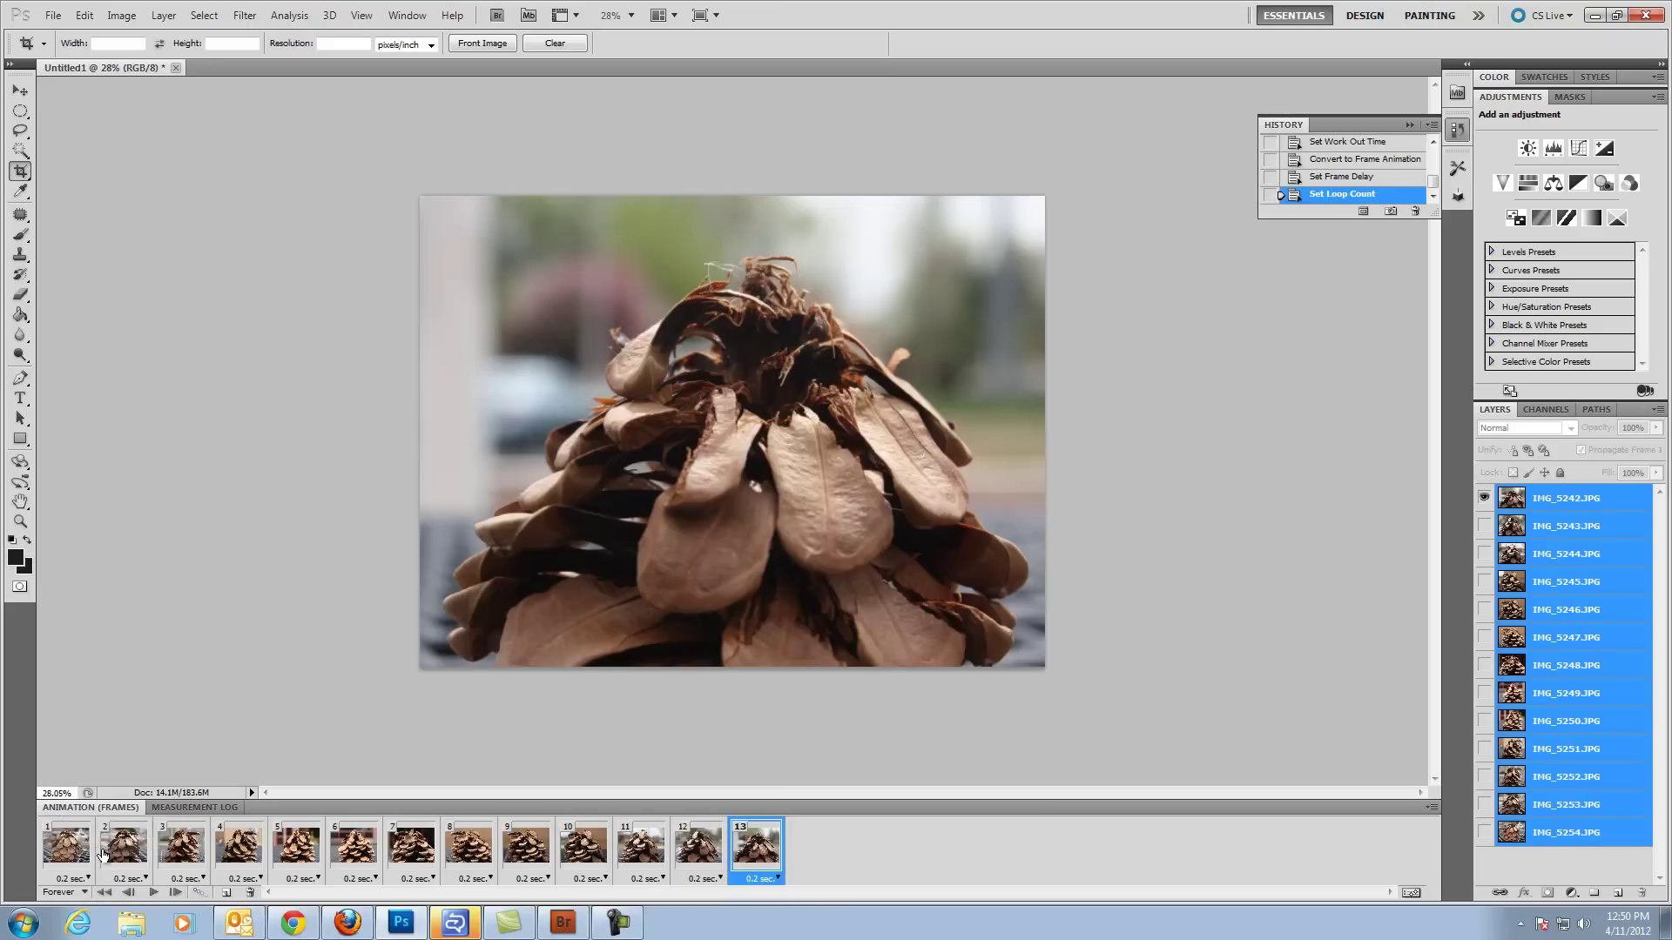
click(154, 893)
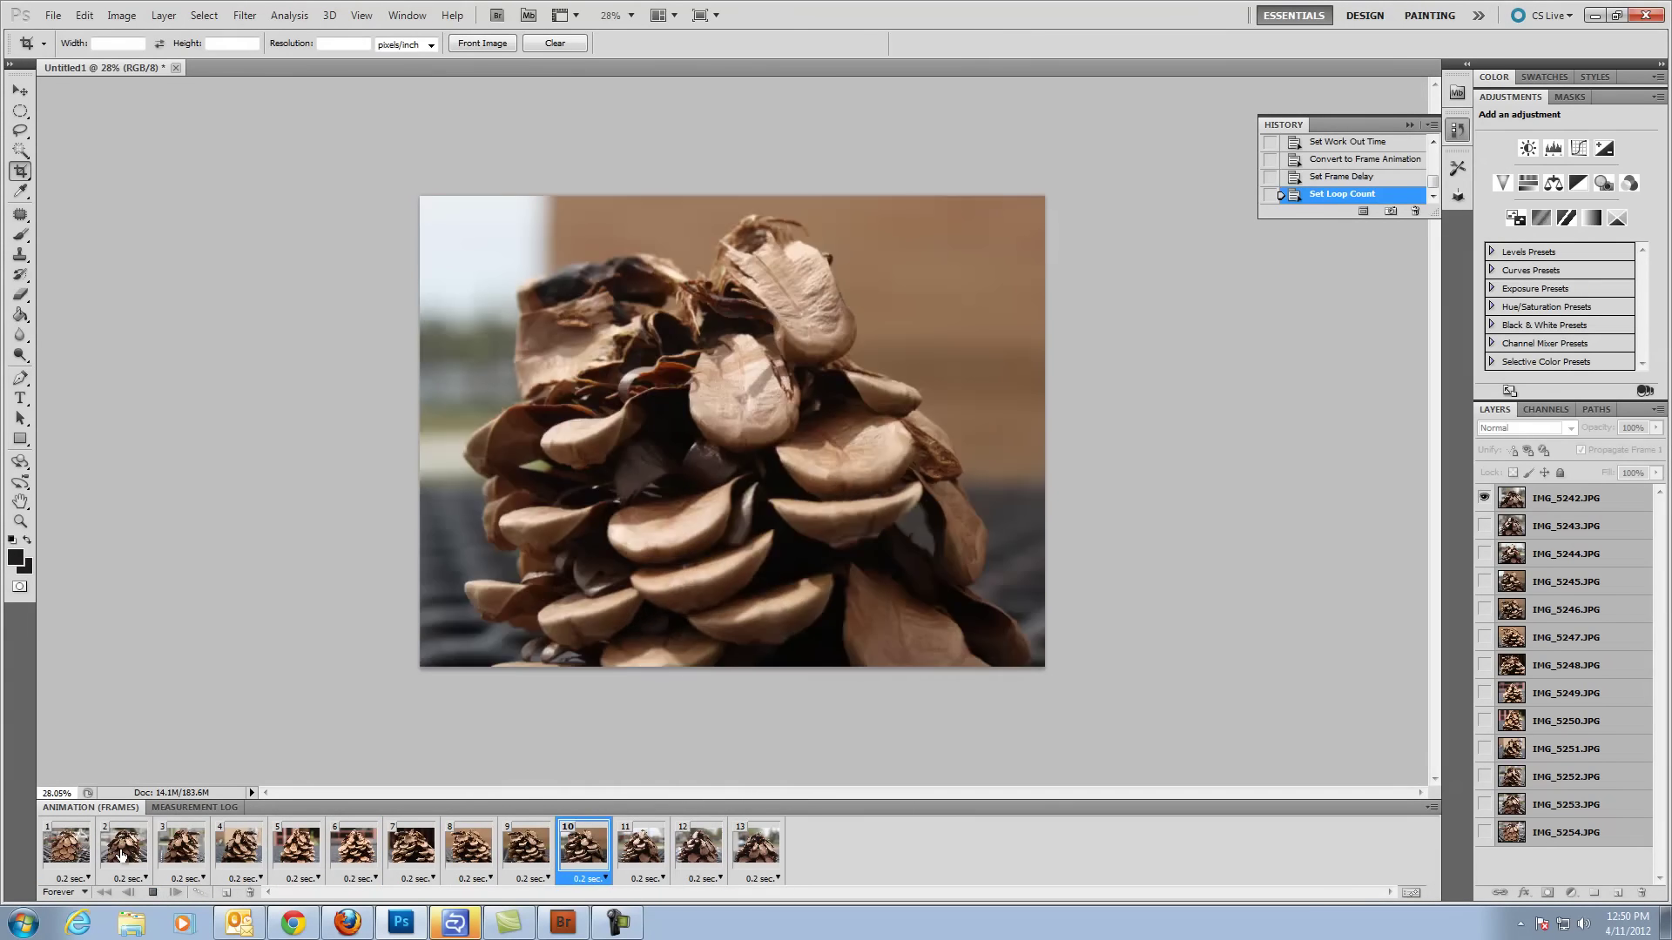
click(153, 893)
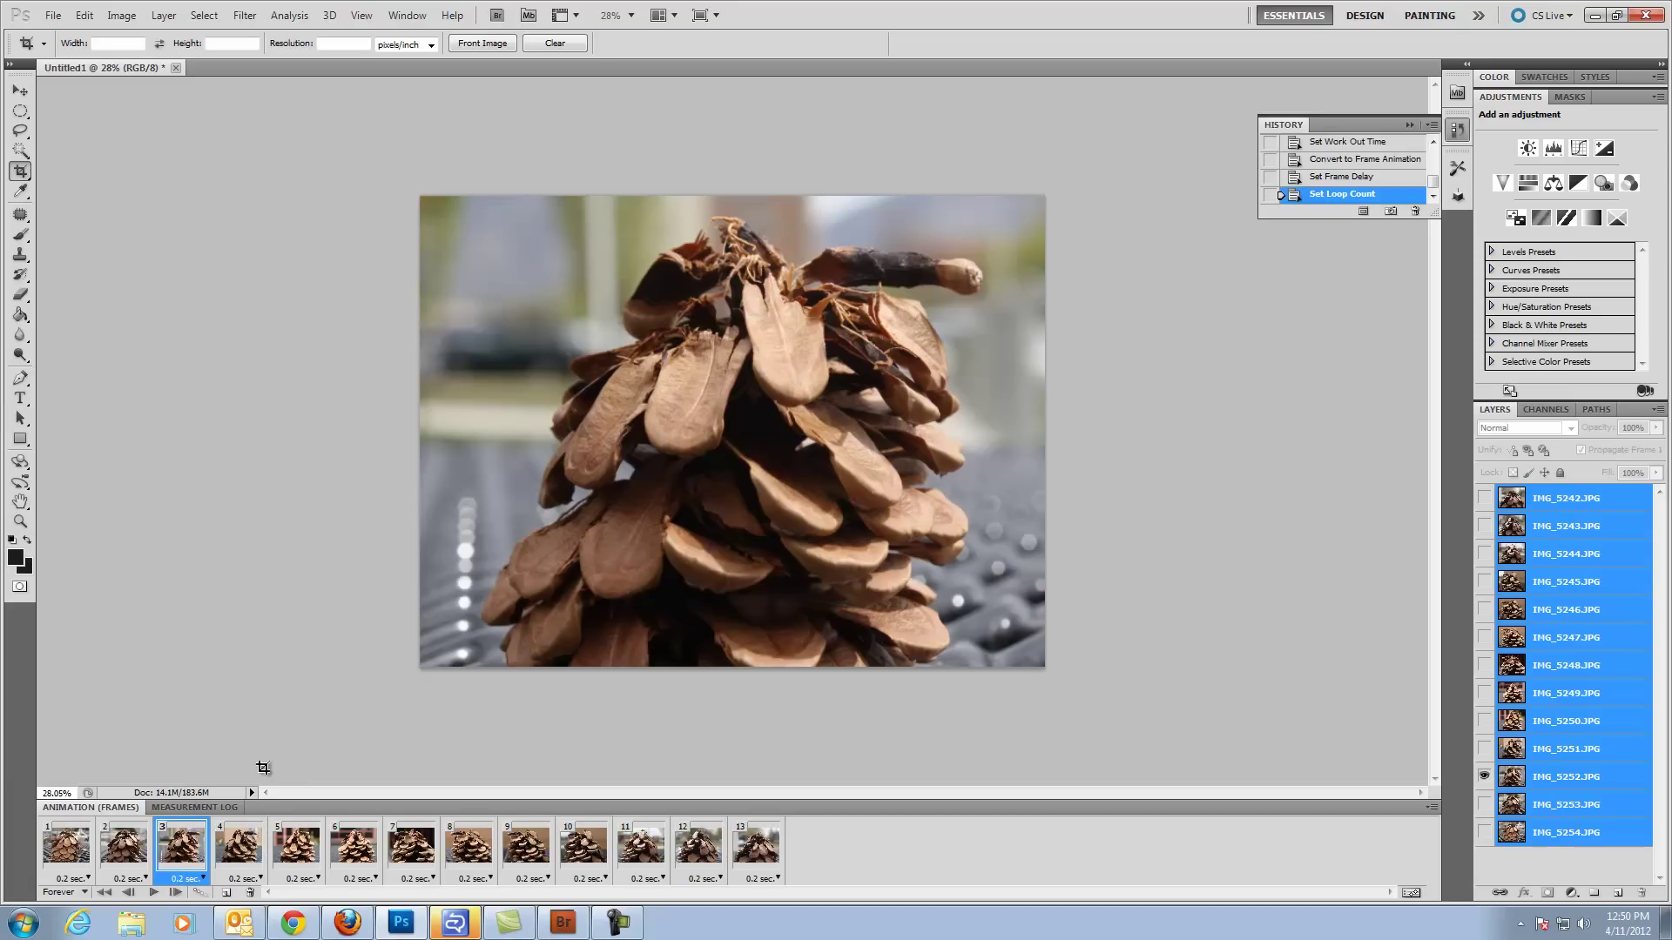
Step: Open File > Save for Web & Devices with GIF as the output format
click(54, 15)
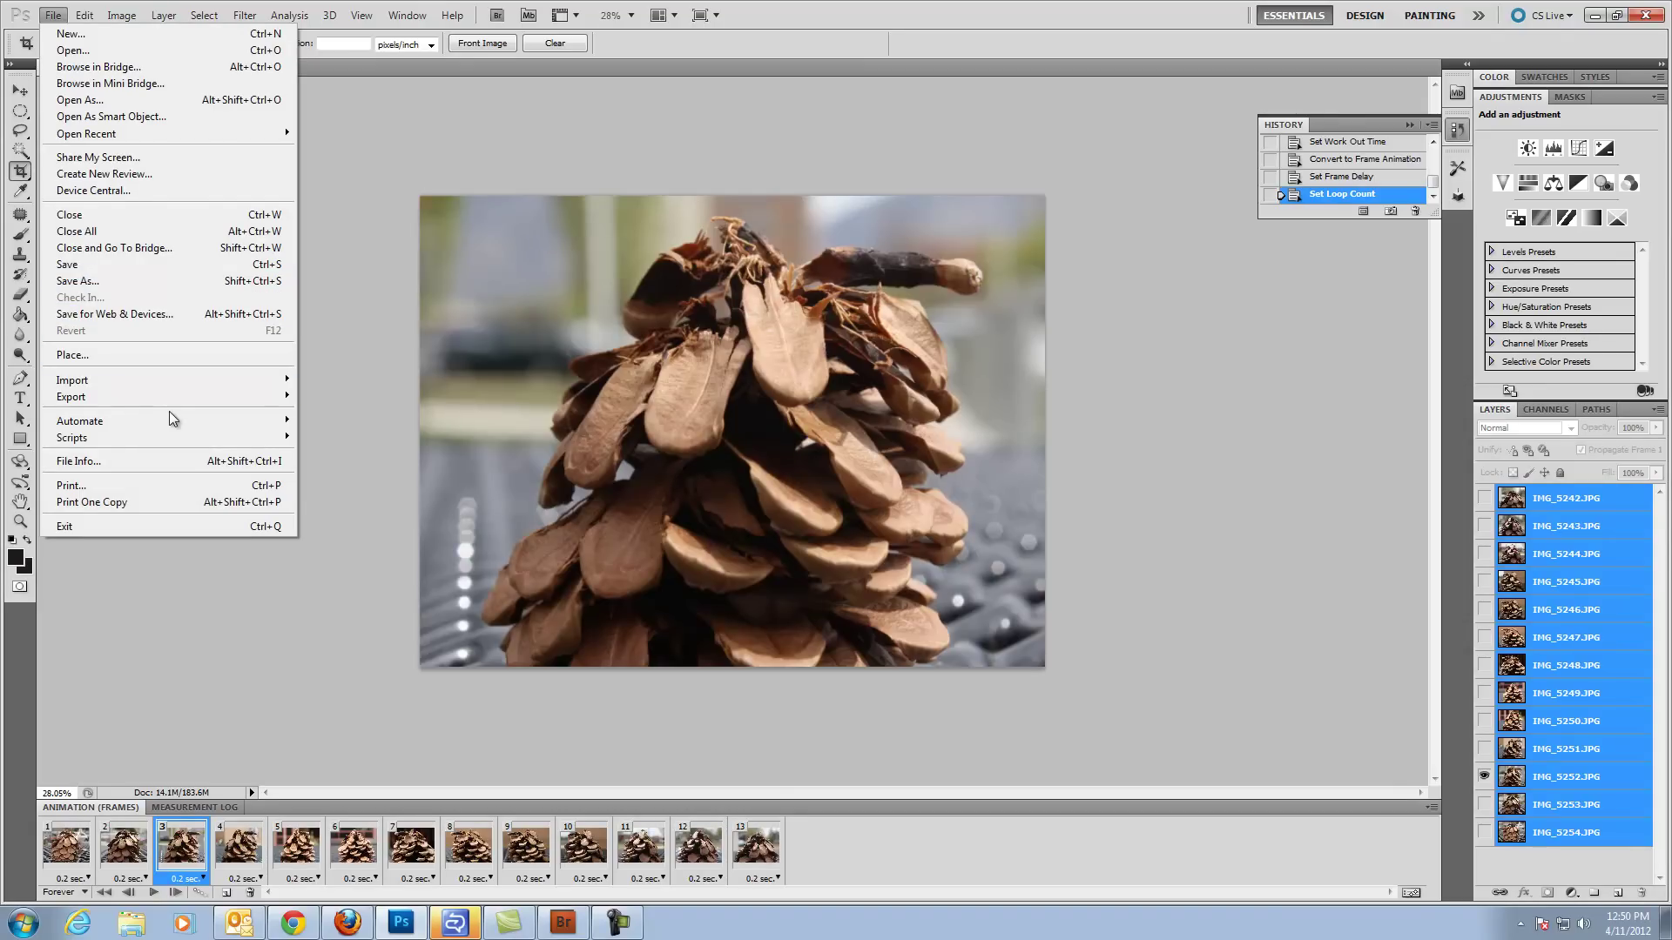
mouse_move(144, 393)
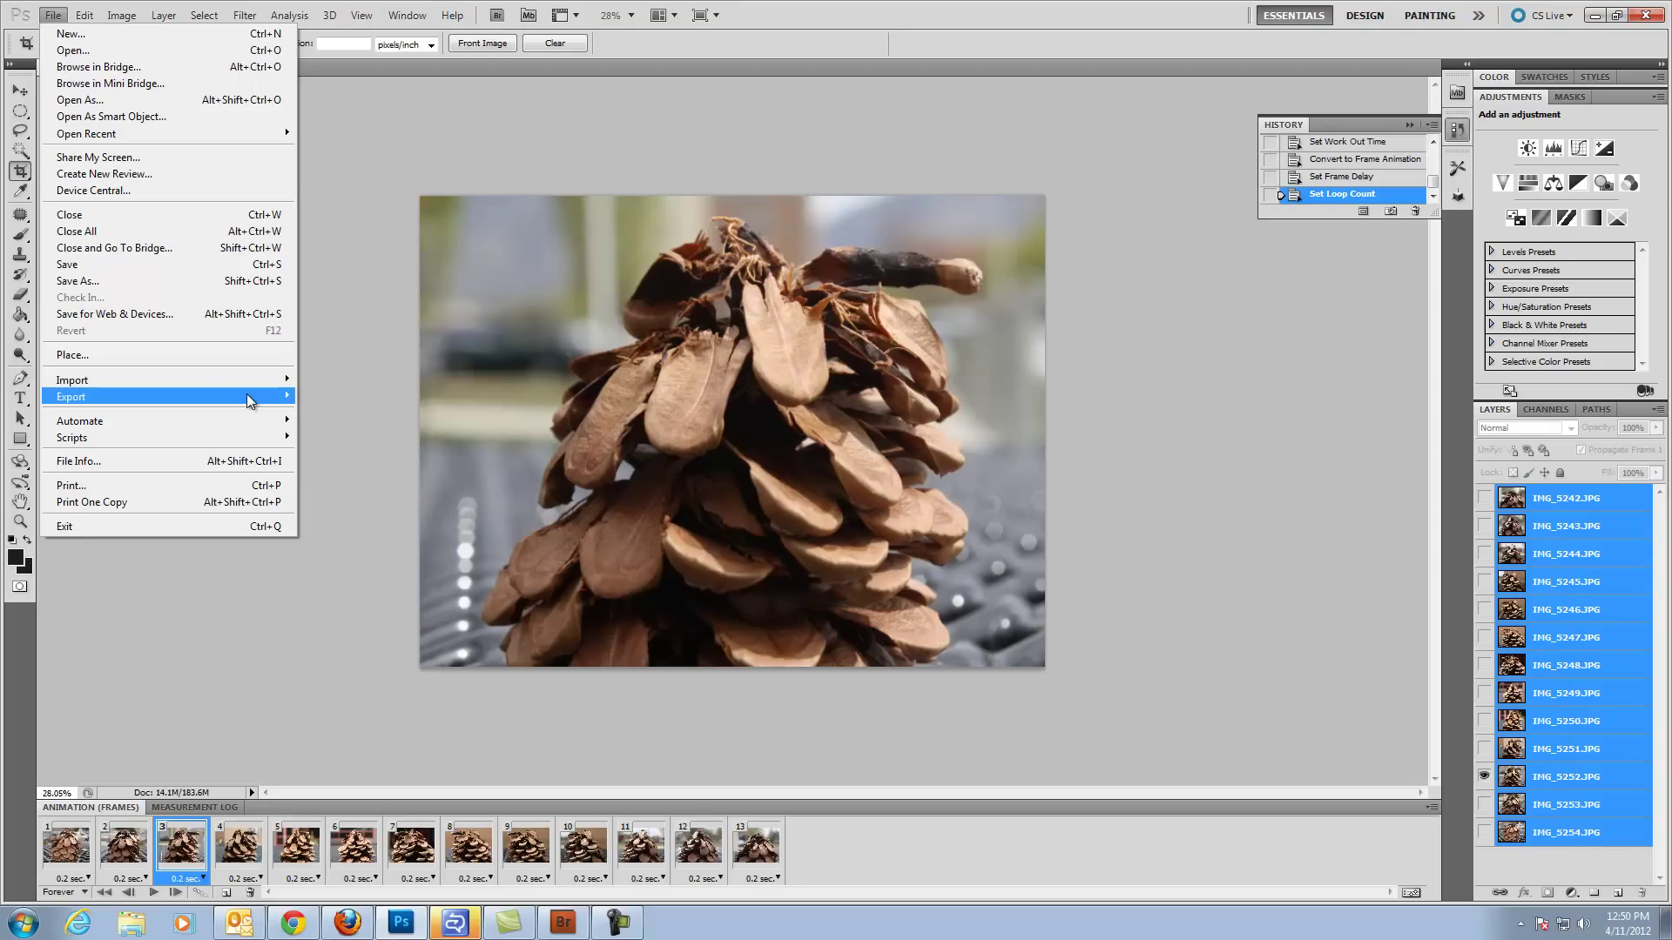
click(159, 317)
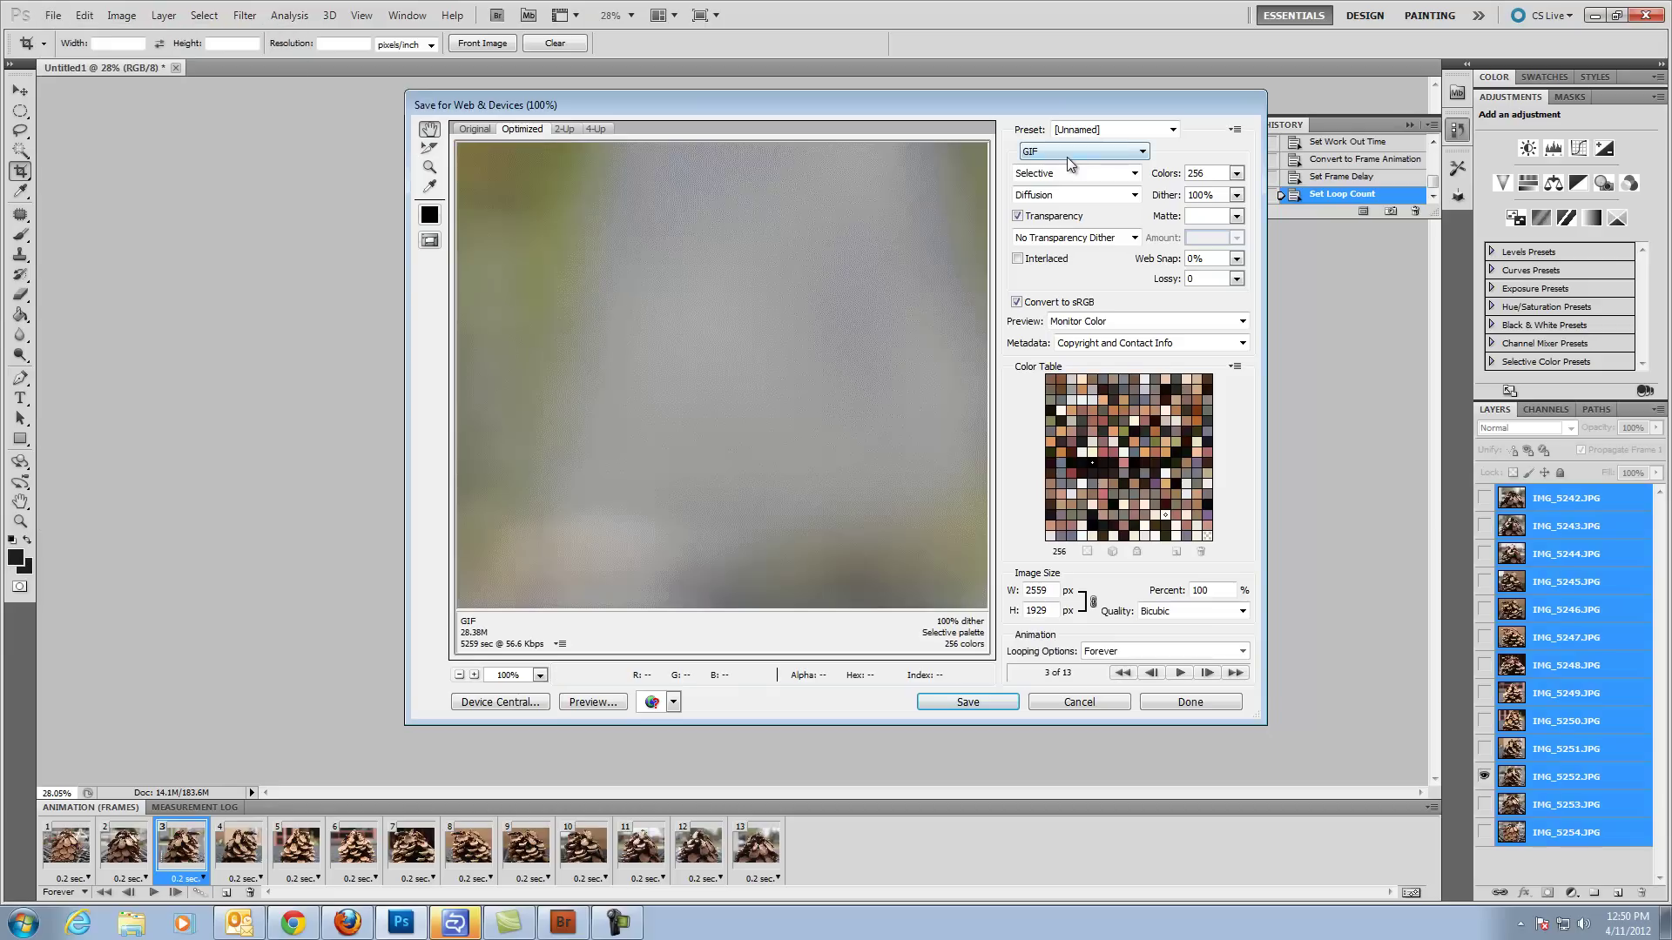
Step: Zoom the Save for Web preview out to 25% to show the whole pinecone frame
click(429, 167)
alt+click(610, 227)
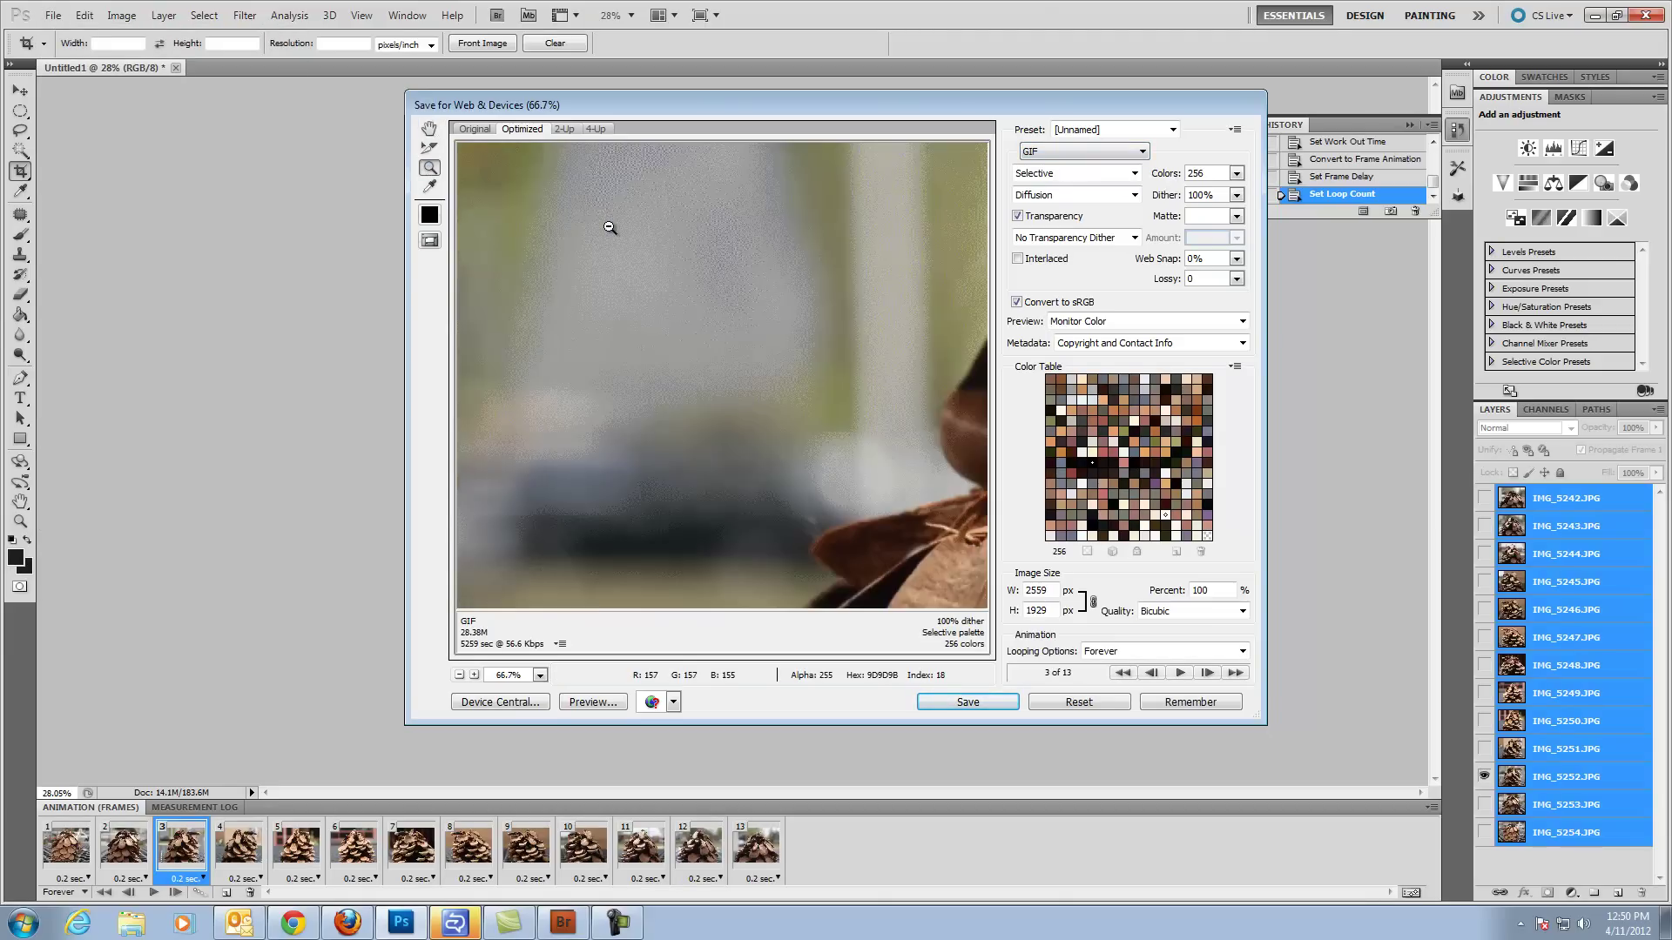
alt+click(609, 229)
alt+click(618, 237)
alt+click(620, 239)
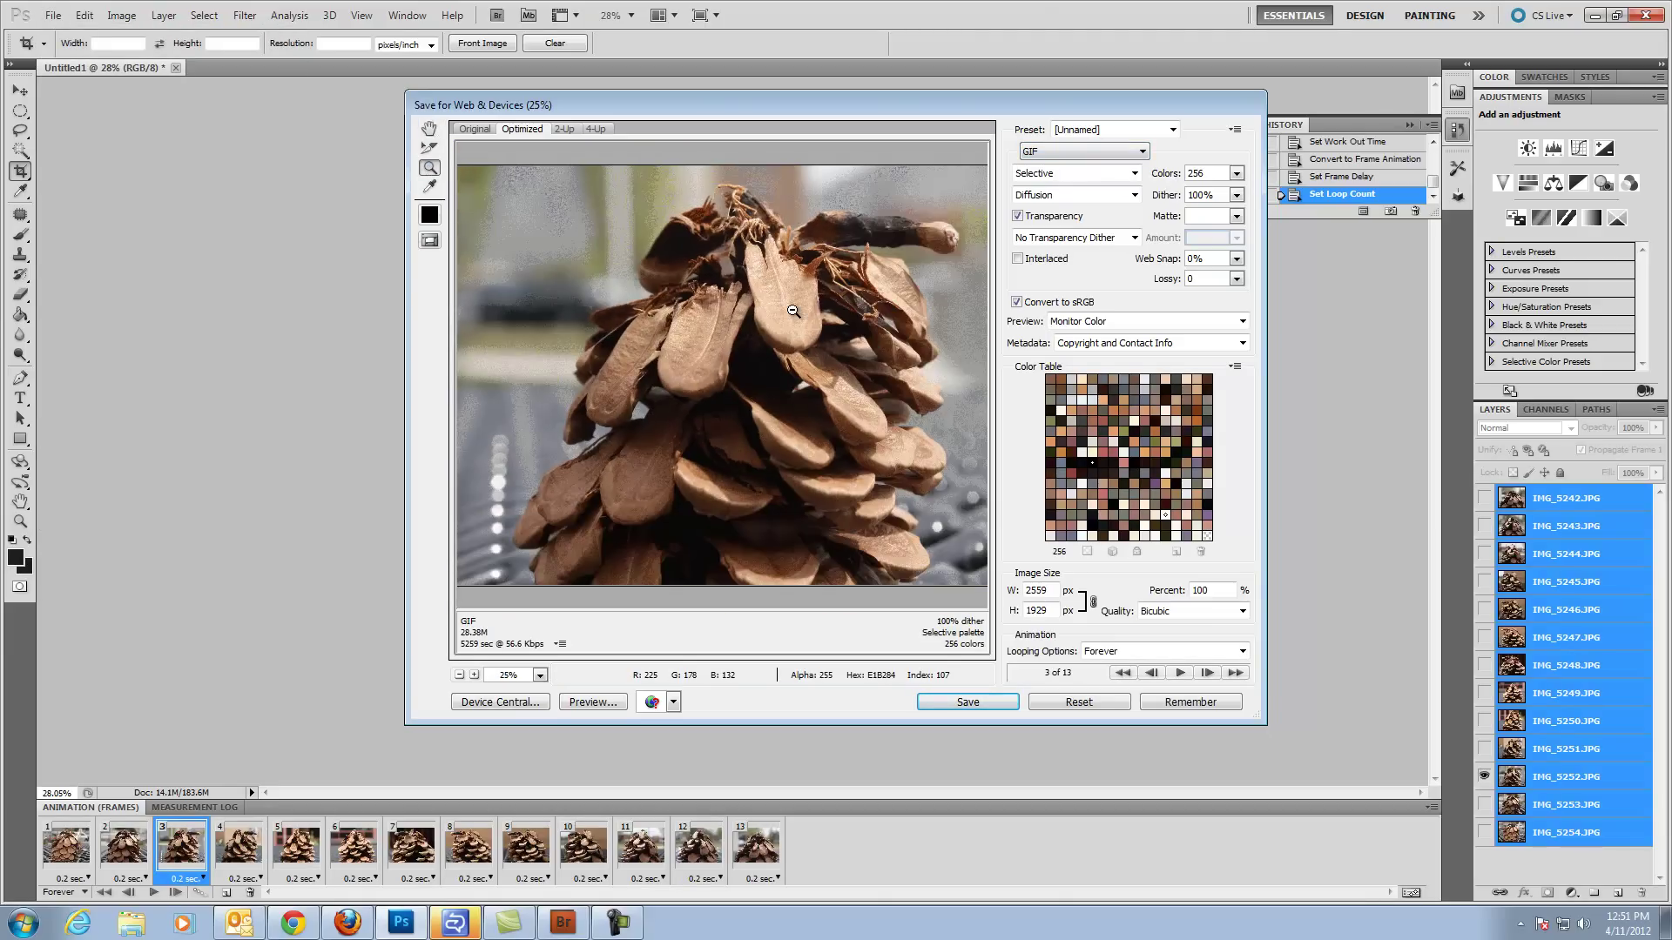
alt+click(793, 311)
click(792, 352)
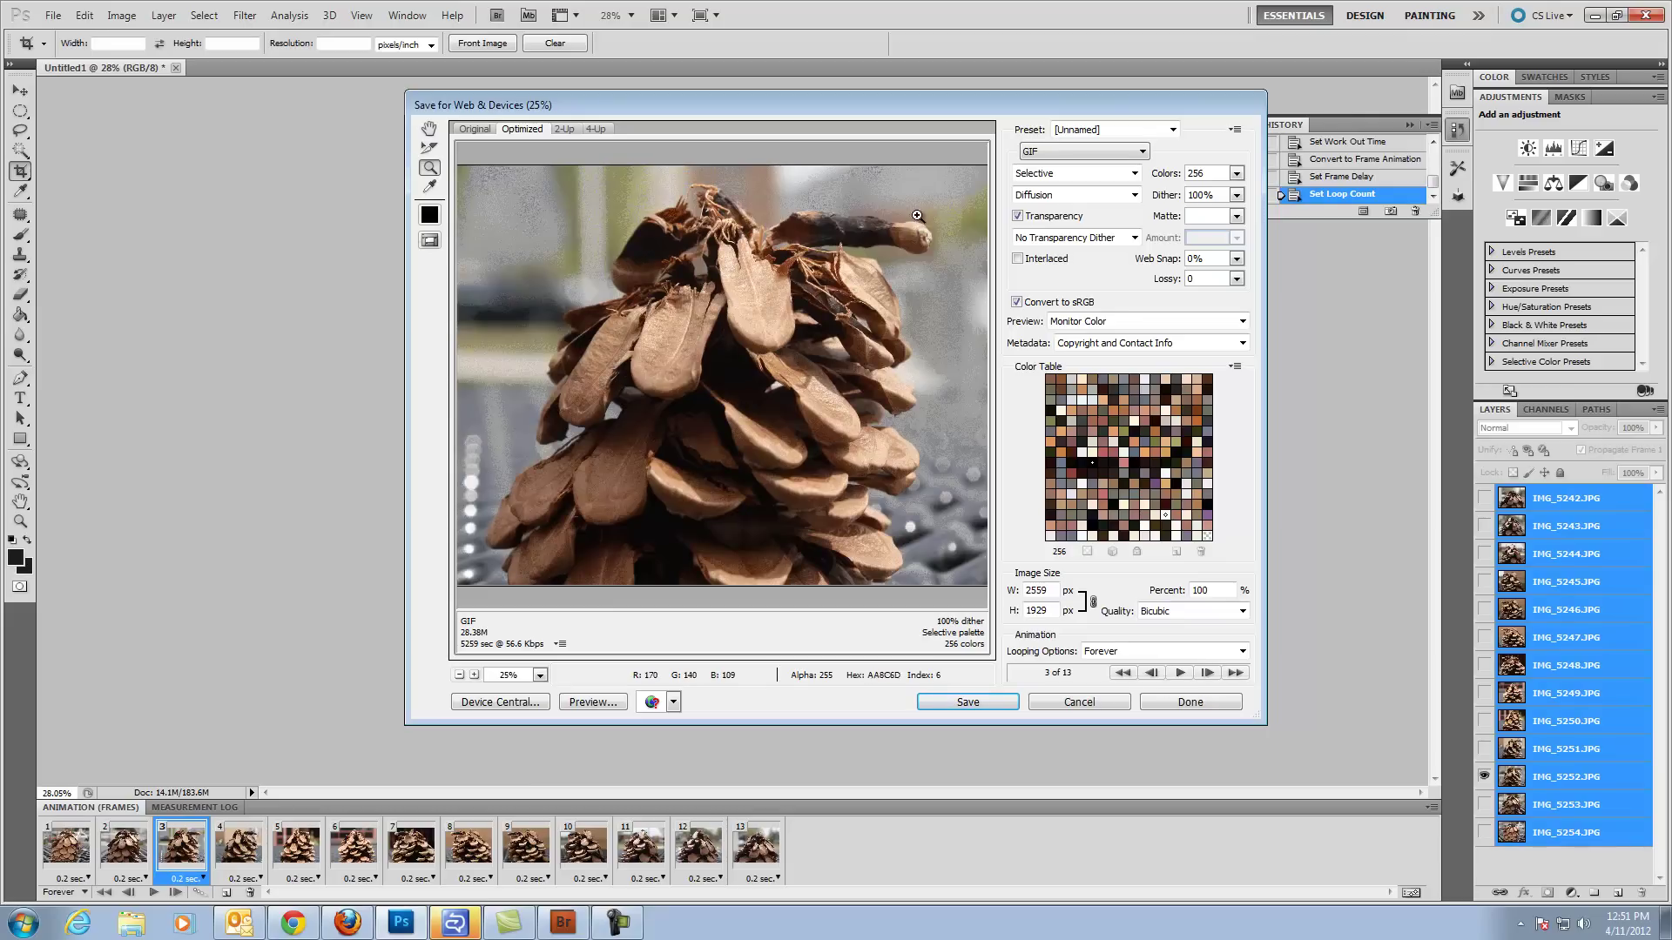
Step: Check the GIF Colors list and Optimize menu, keeping 256 colours unchanged
click(1236, 173)
click(1210, 104)
click(1235, 129)
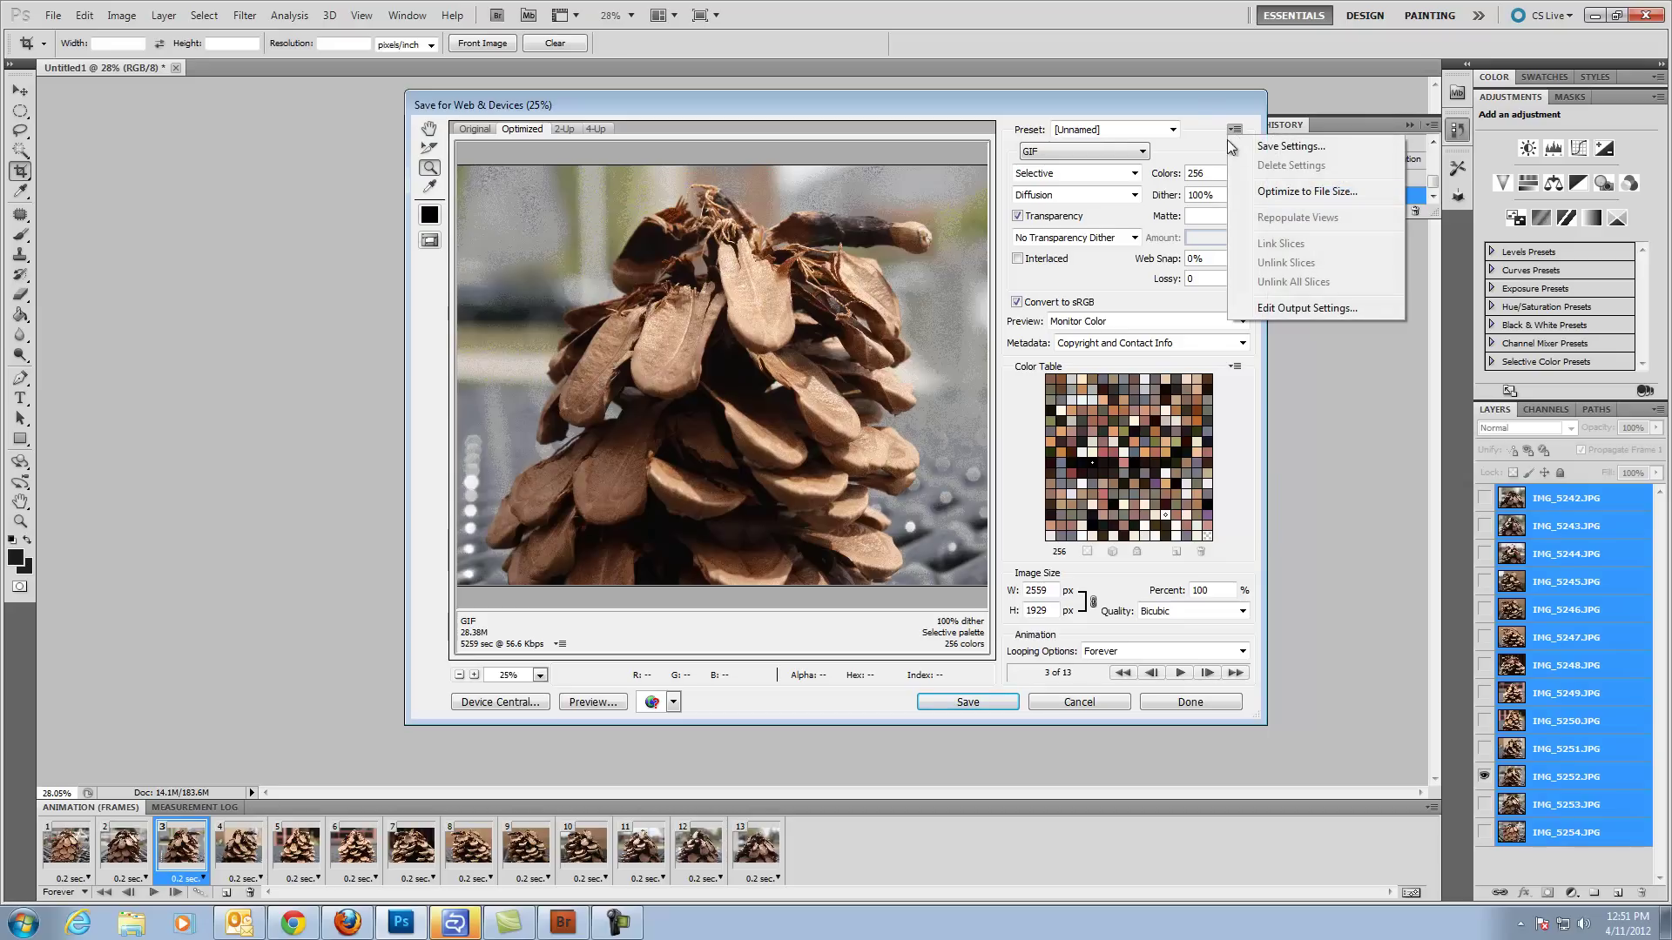
click(1210, 102)
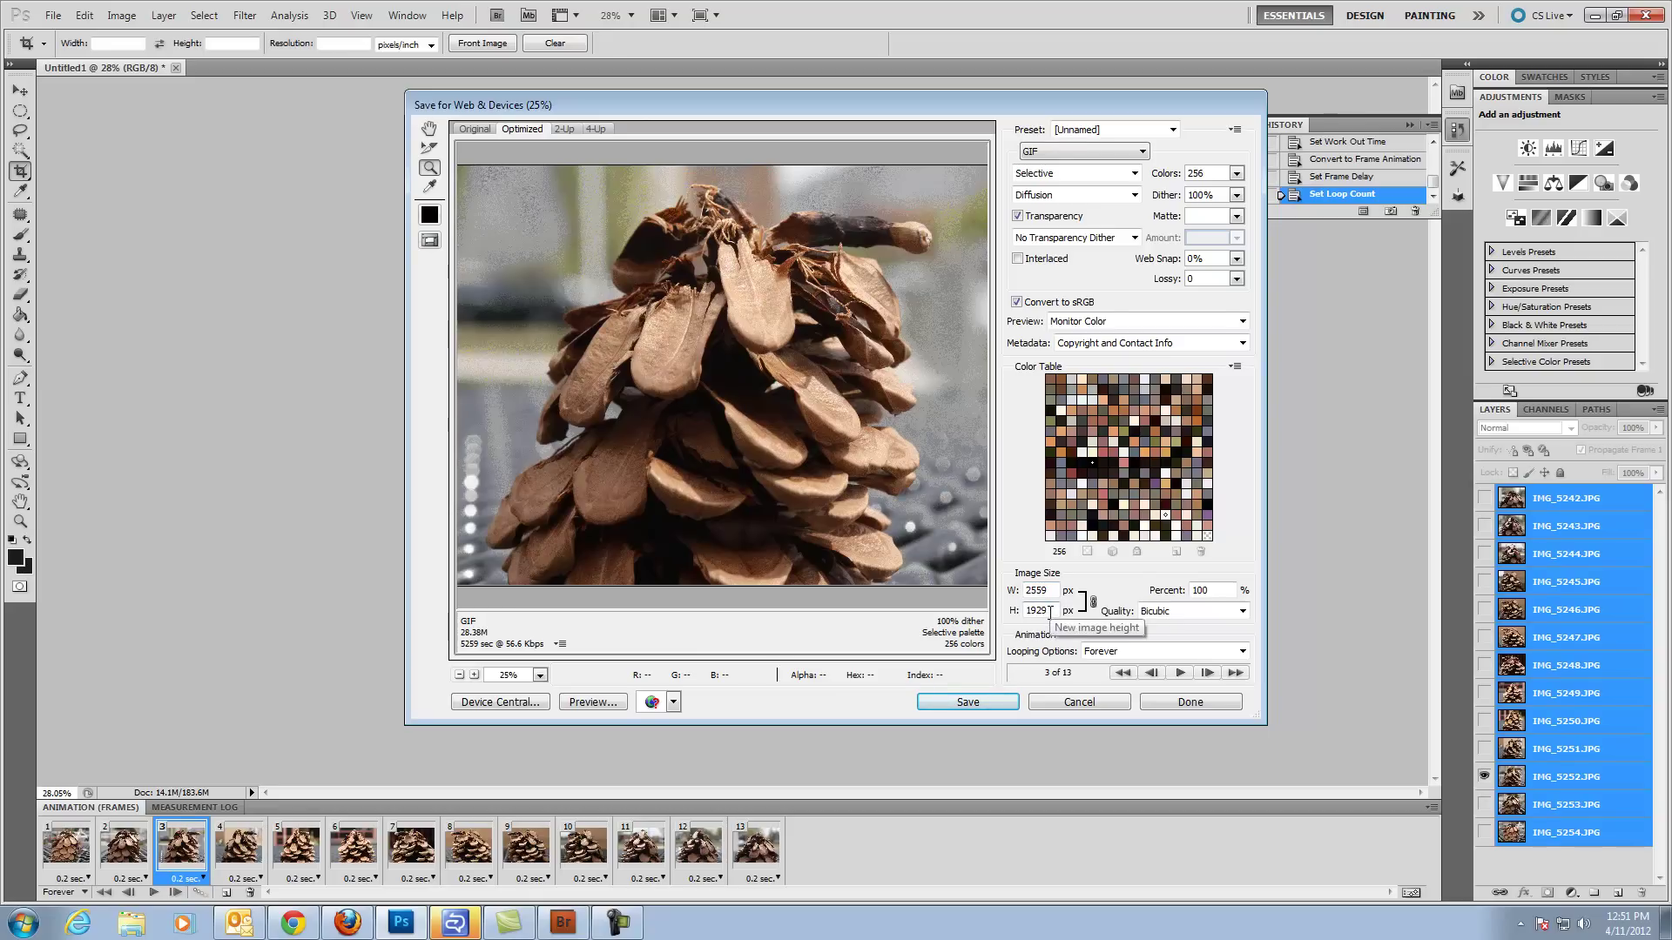
Step: Resize the GIF export width to 720 px (720 × 543) and preview it at 100% zoom
click(540, 675)
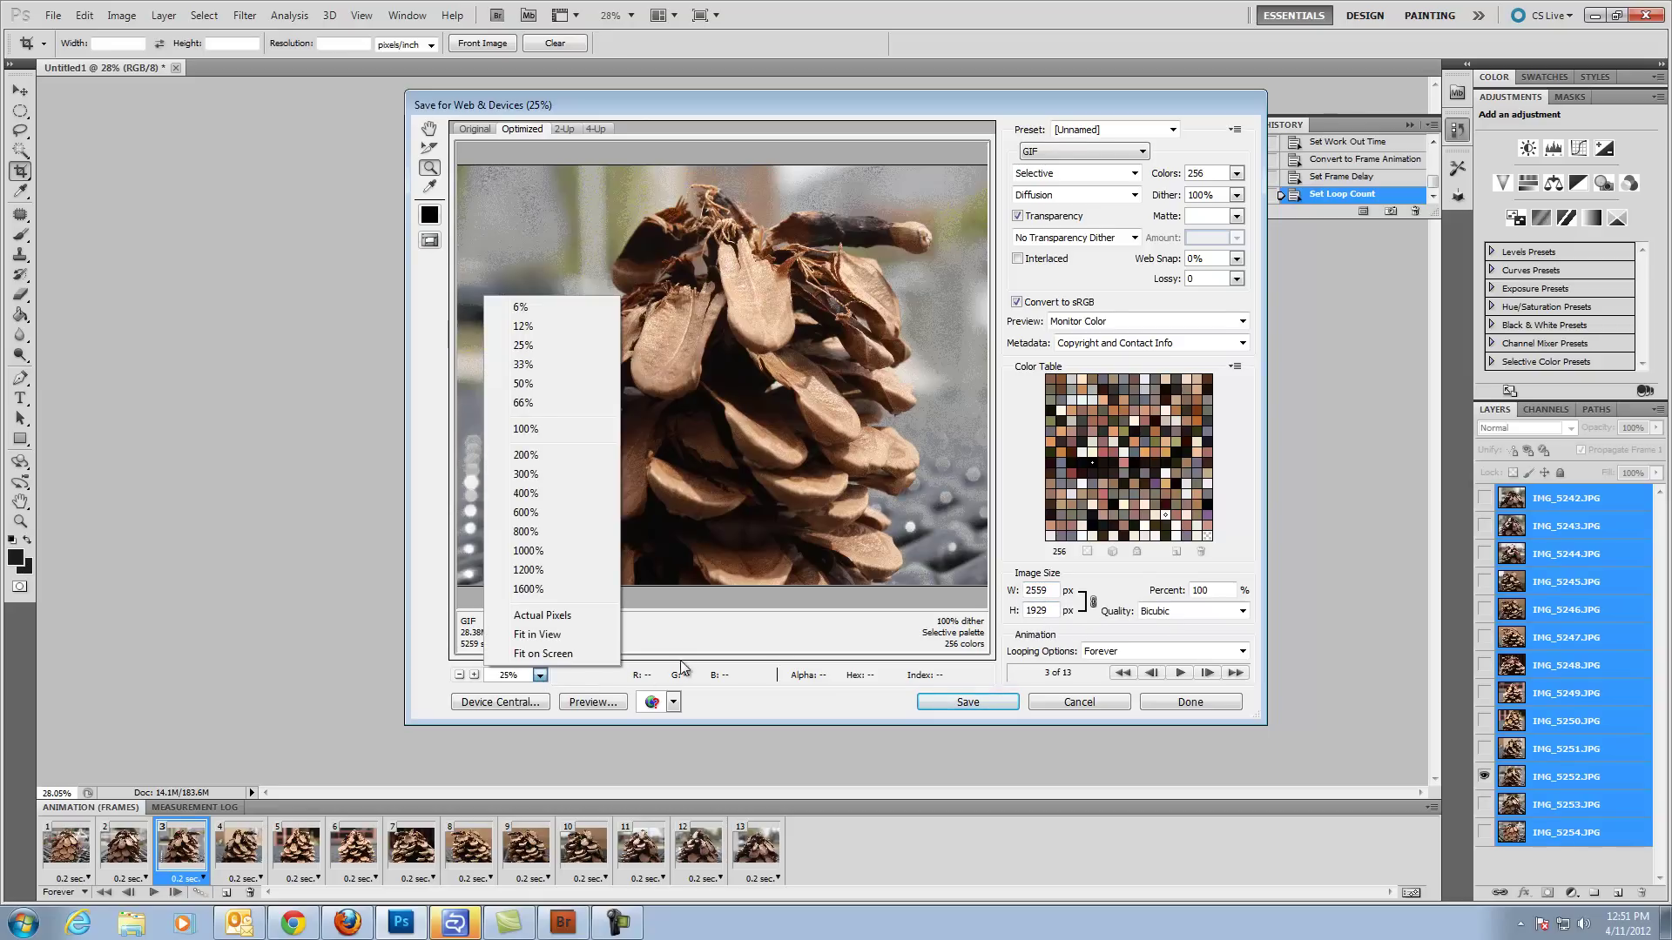
click(775, 689)
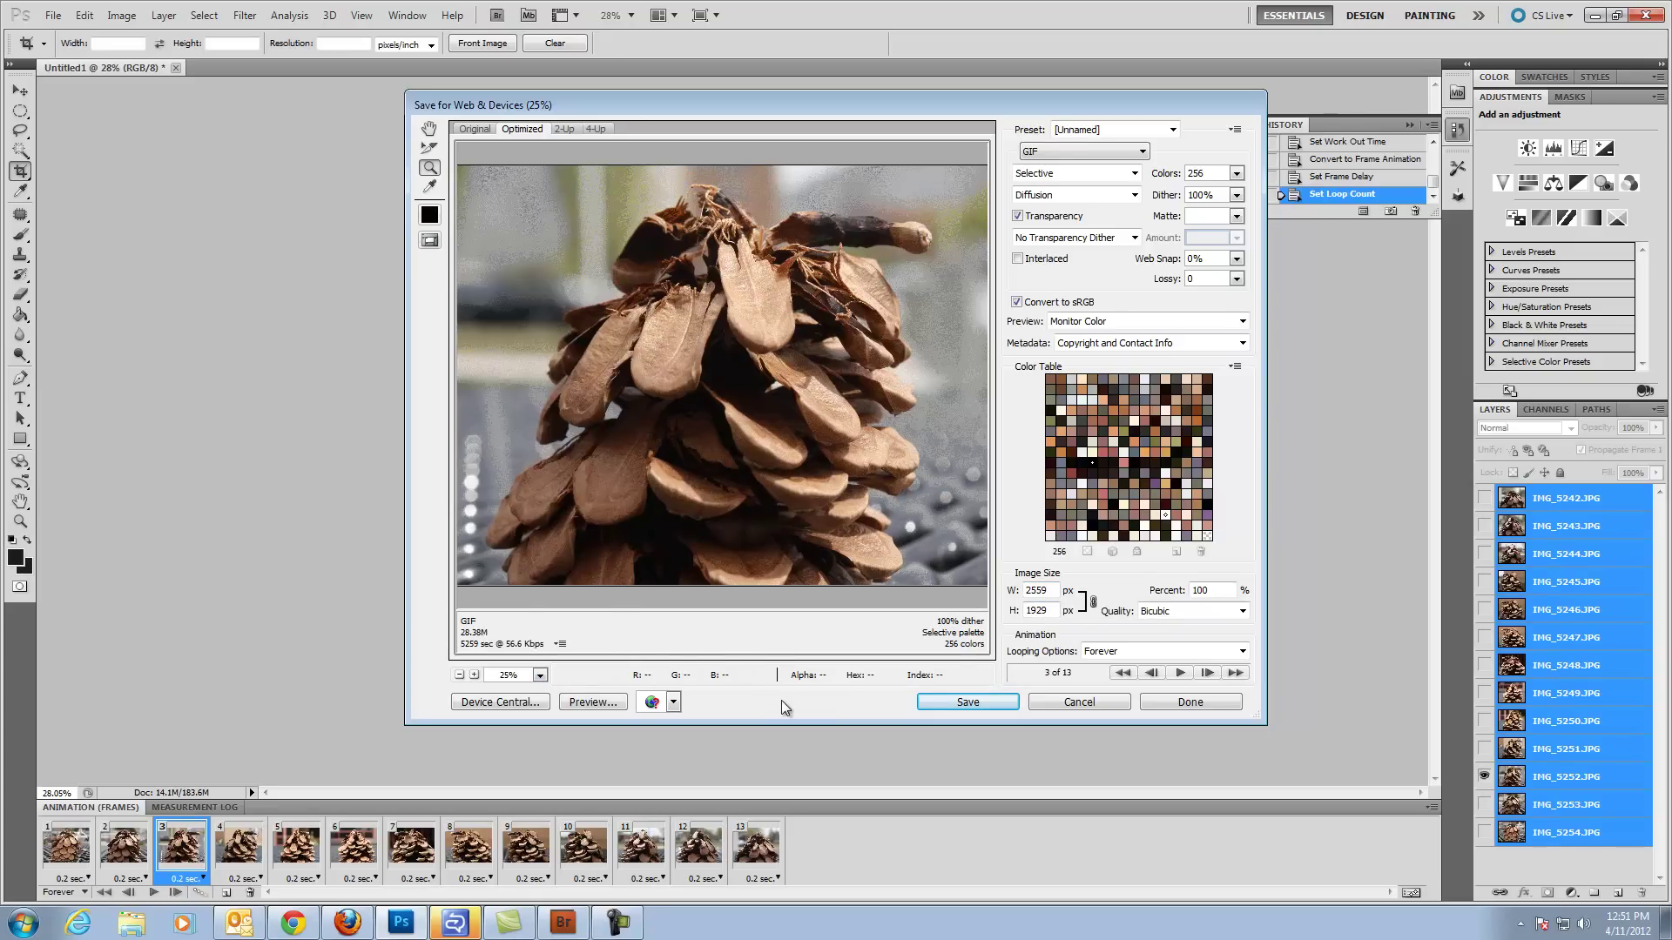
double_click(1050, 592)
text(720)
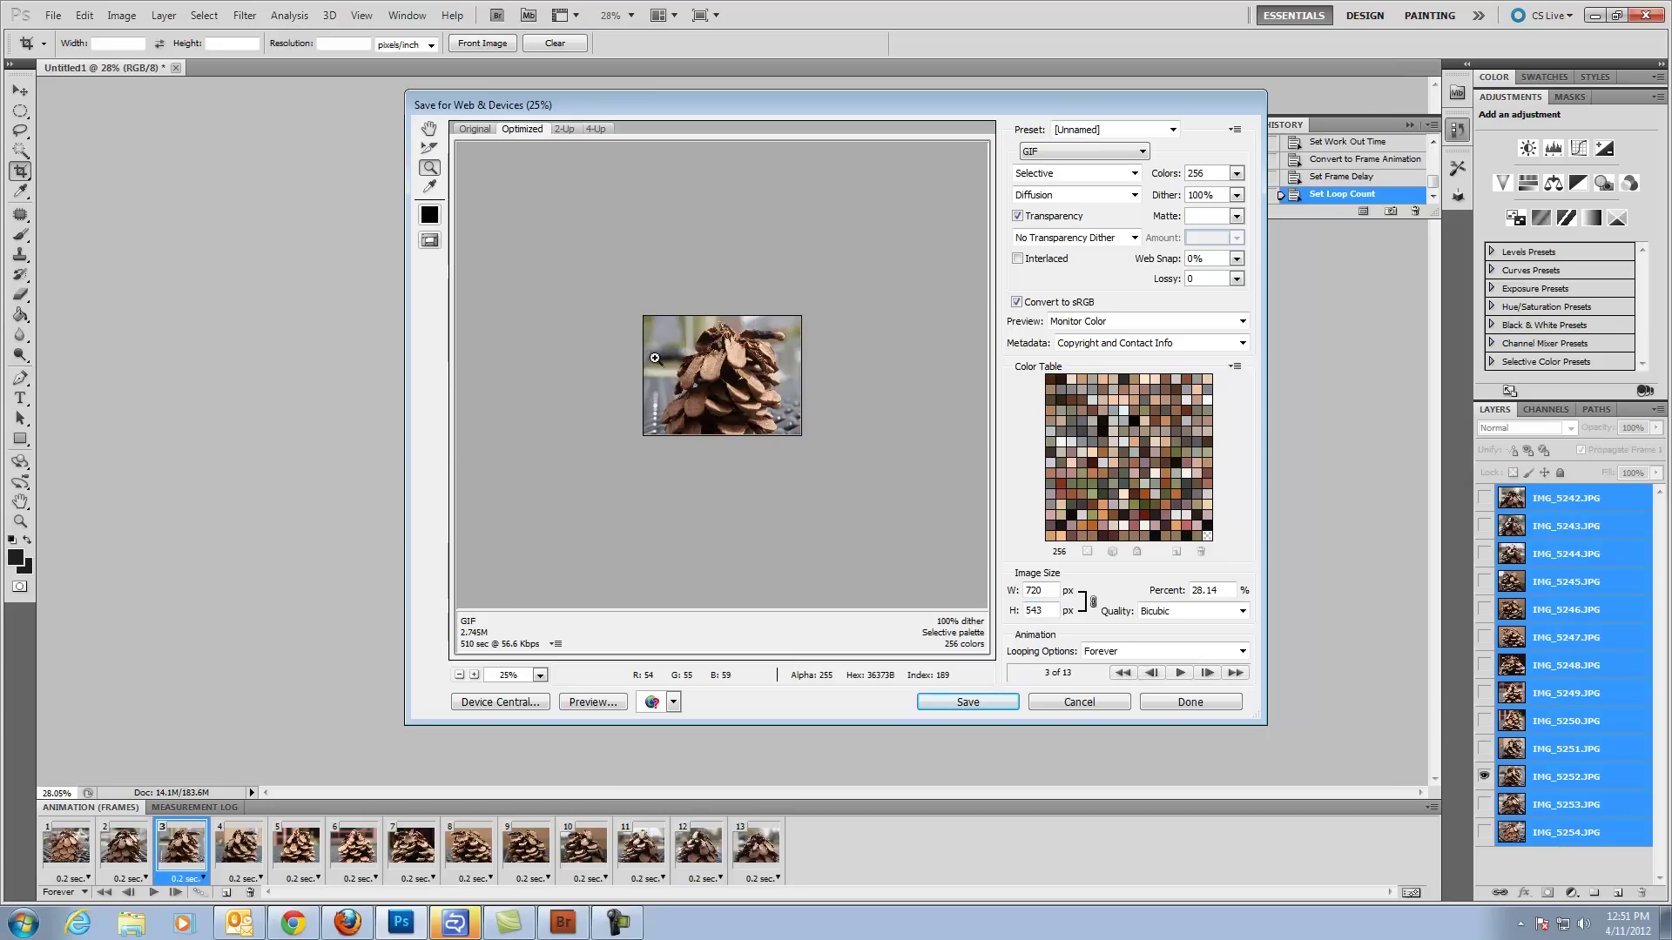
click(542, 677)
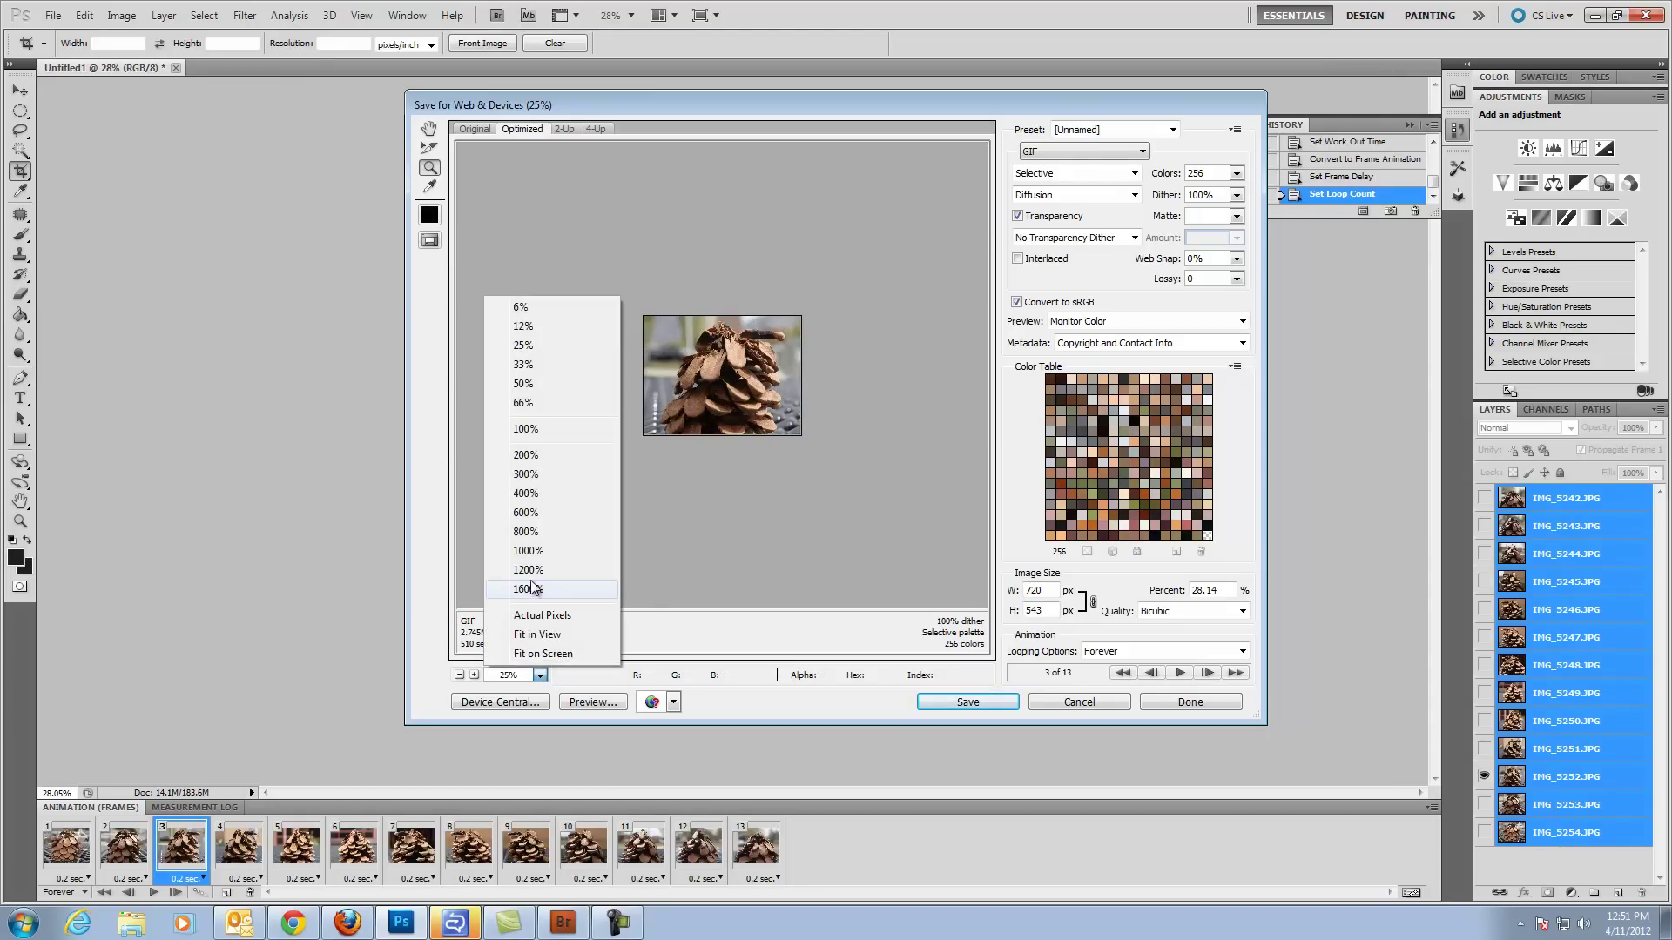
click(532, 430)
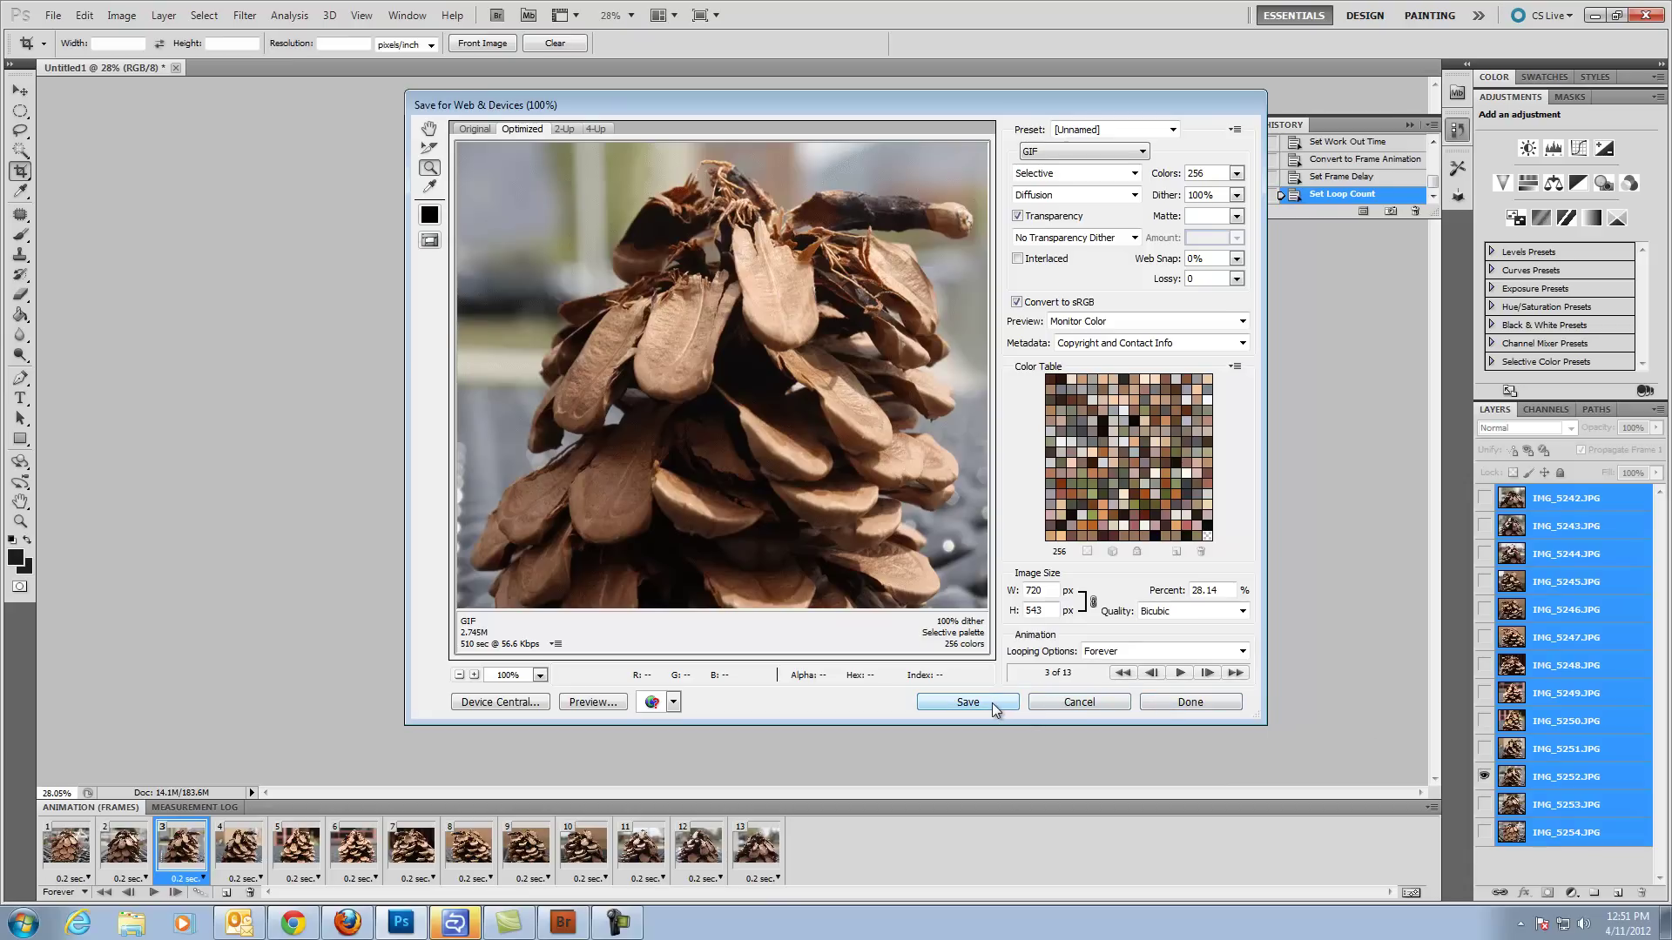
Step: Save the optimized GIF as pineConeAnimation on the Desktop
click(967, 701)
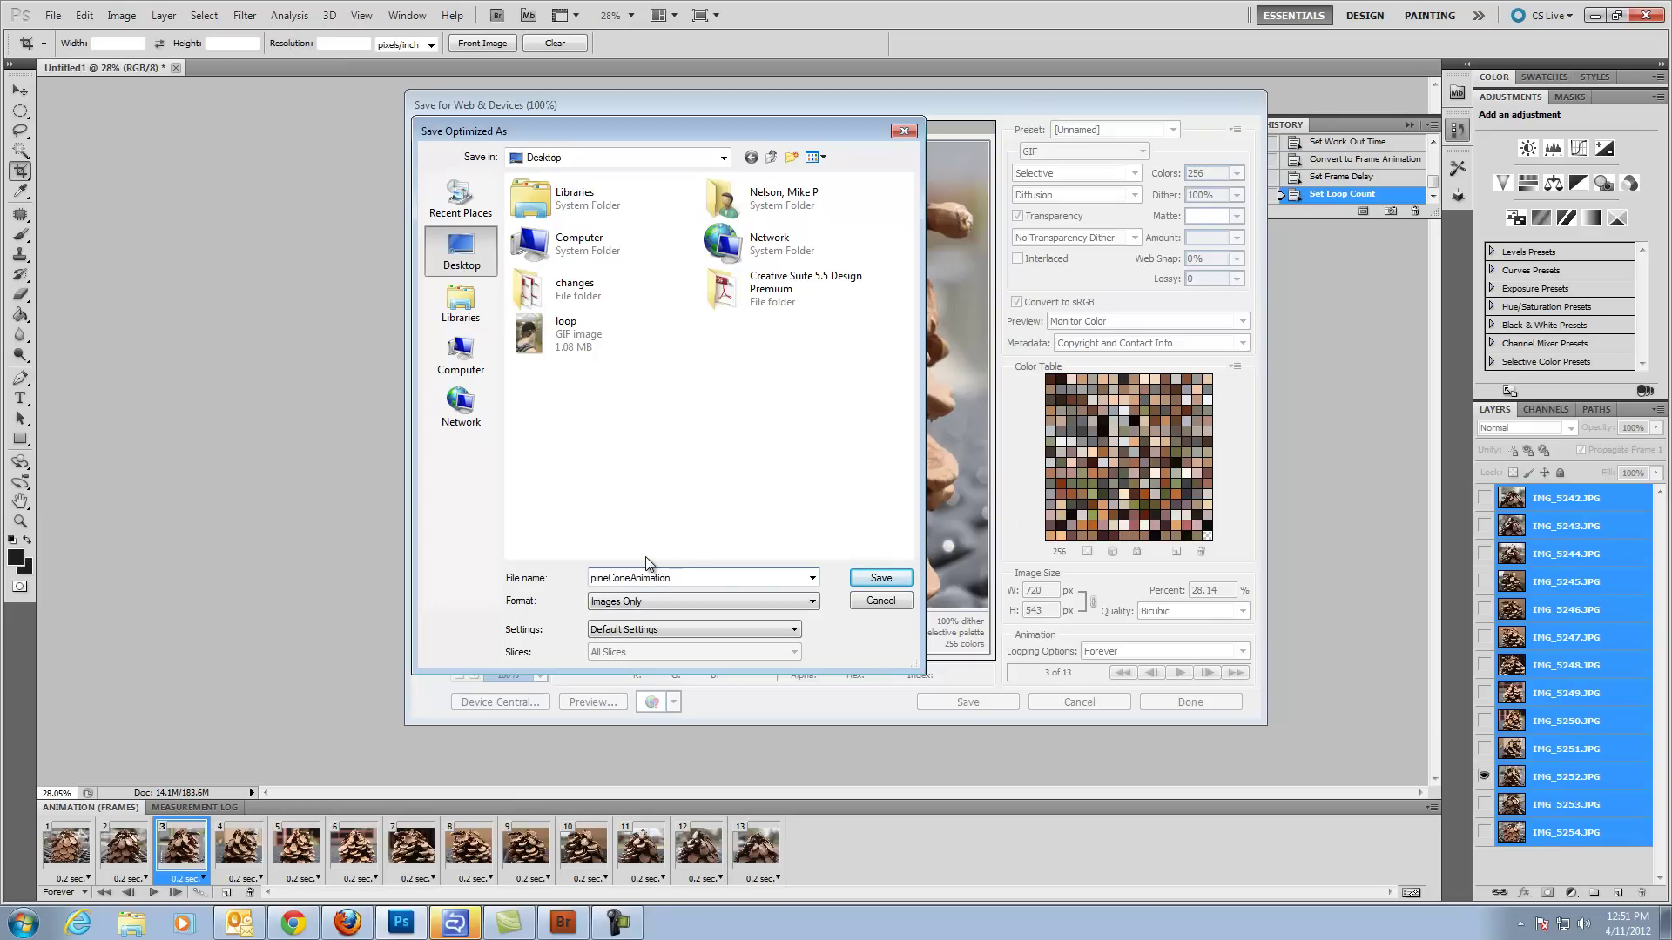
click(465, 367)
click(476, 261)
click(892, 577)
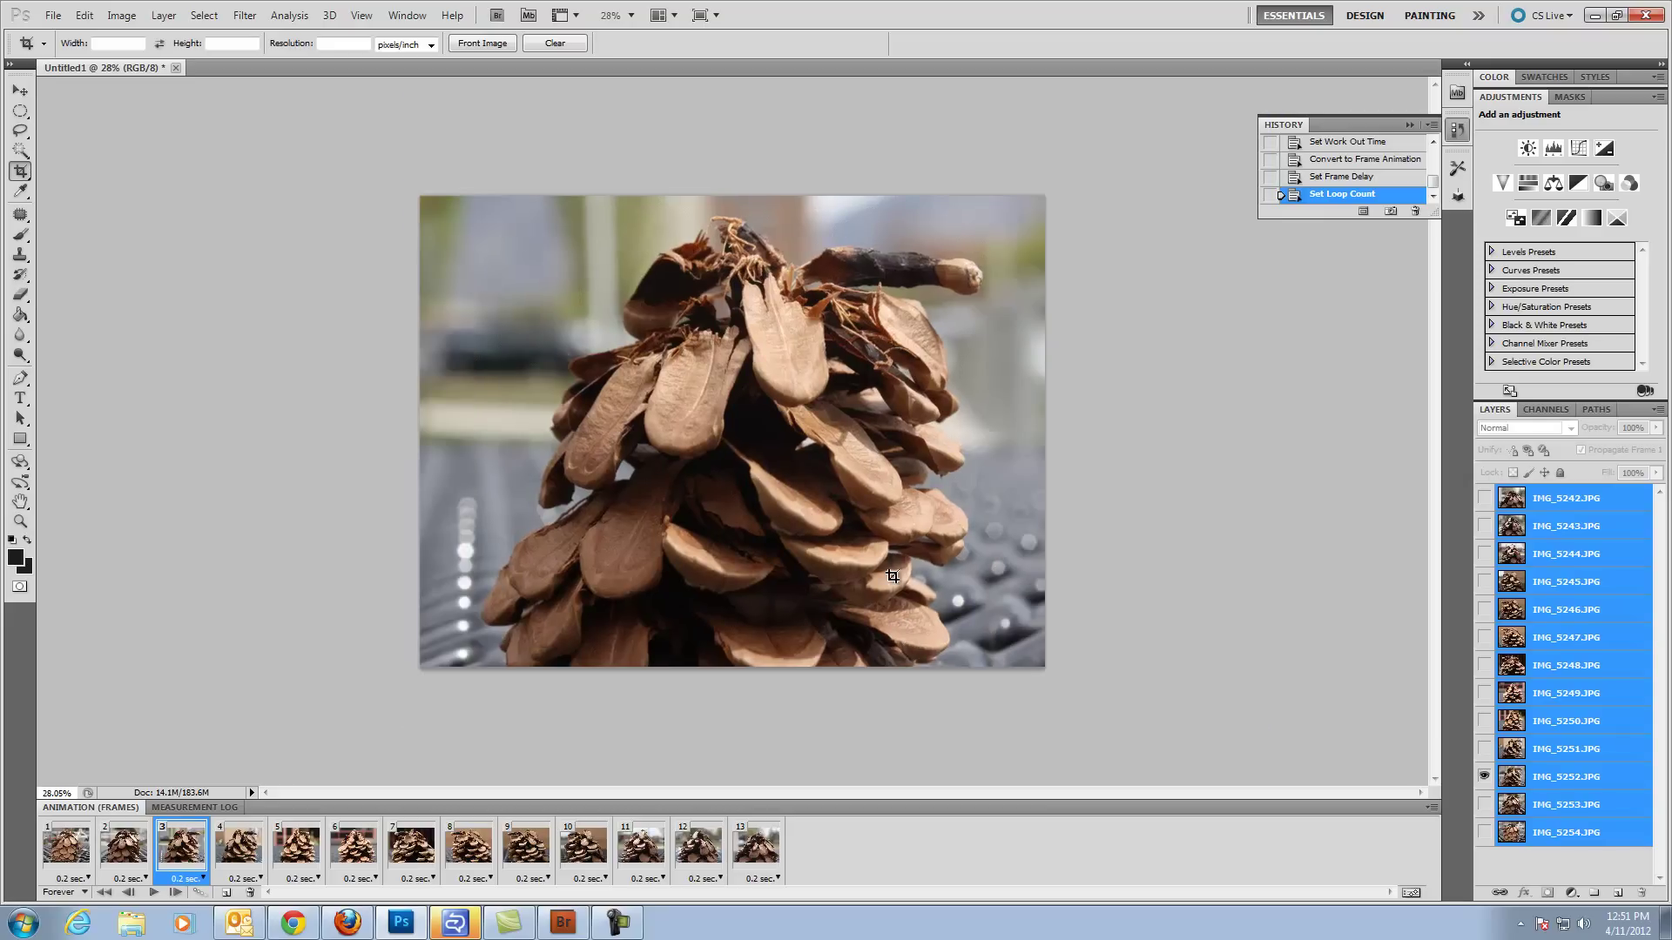
Step: Minimize Photoshop, Bridge and Chrome, then drag pineConeAnimation.gif from the desktop into a new Firefox tab
click(1594, 16)
click(1594, 15)
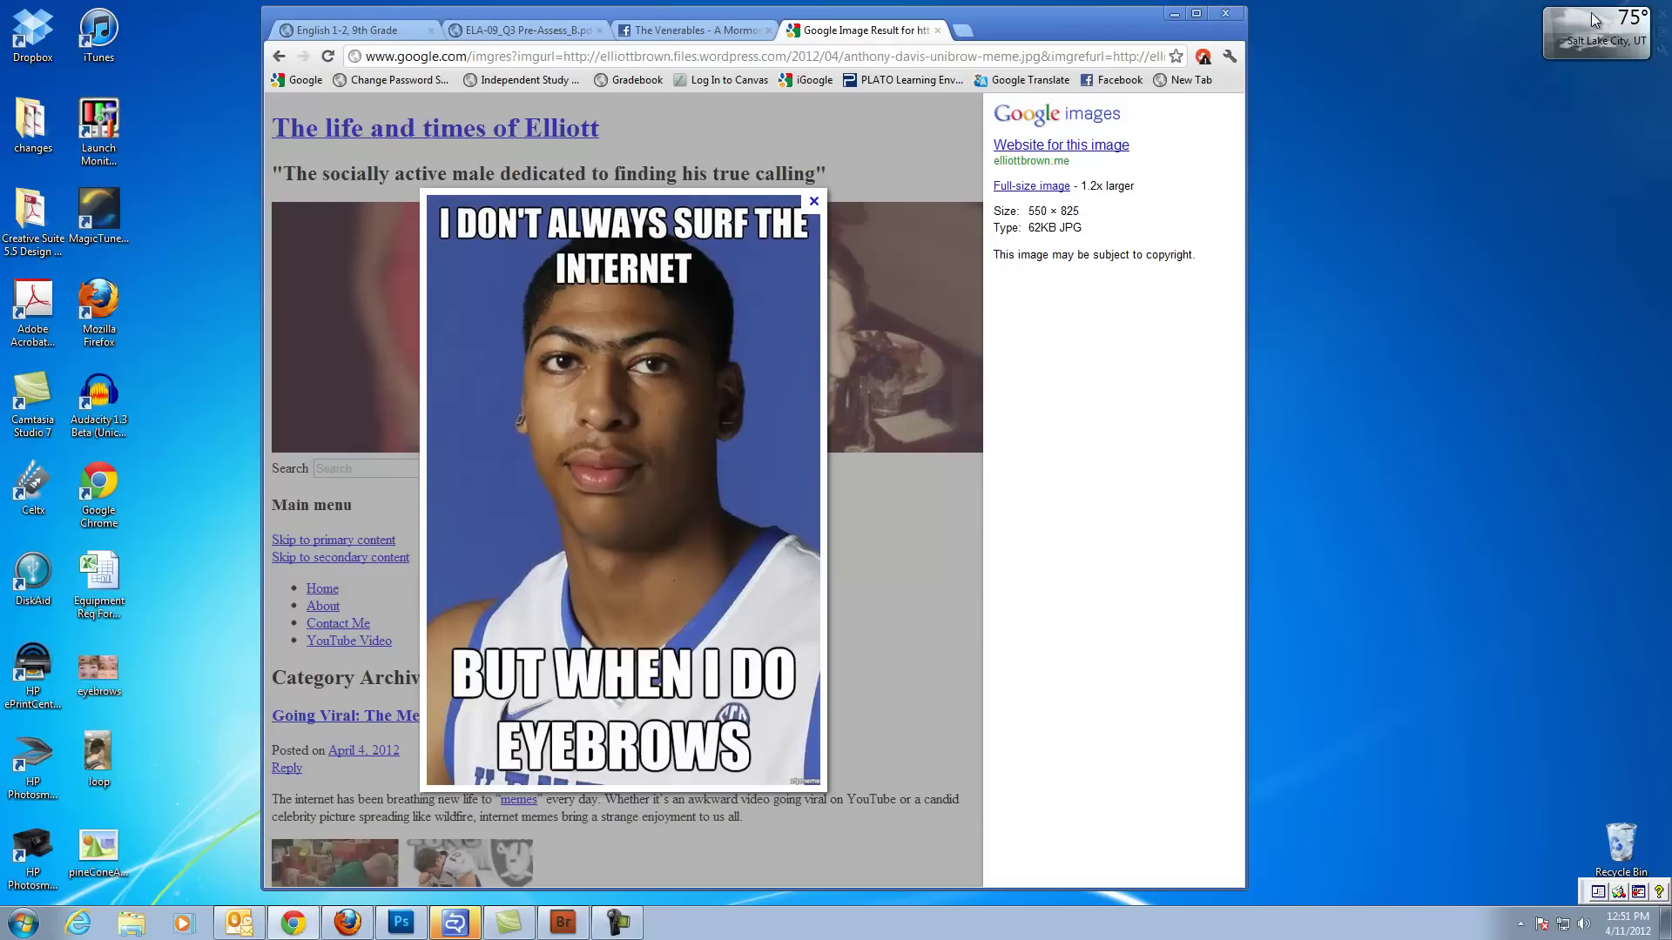
click(1215, 24)
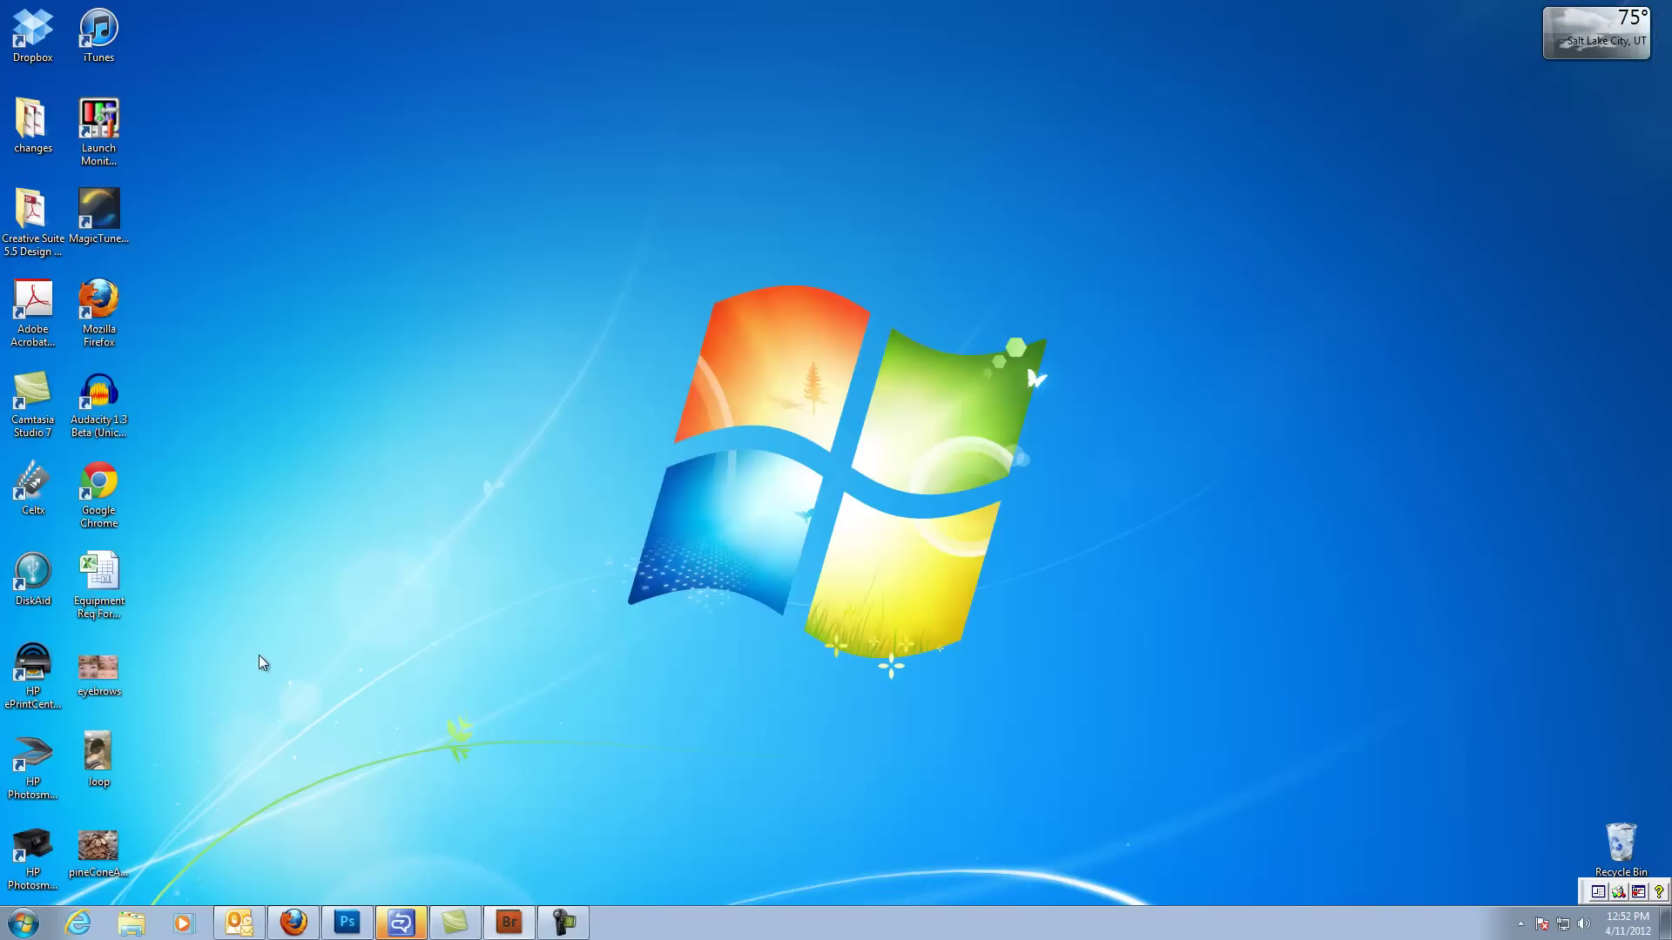
click(292, 921)
click(921, 38)
drag(97, 846, 673, 390)
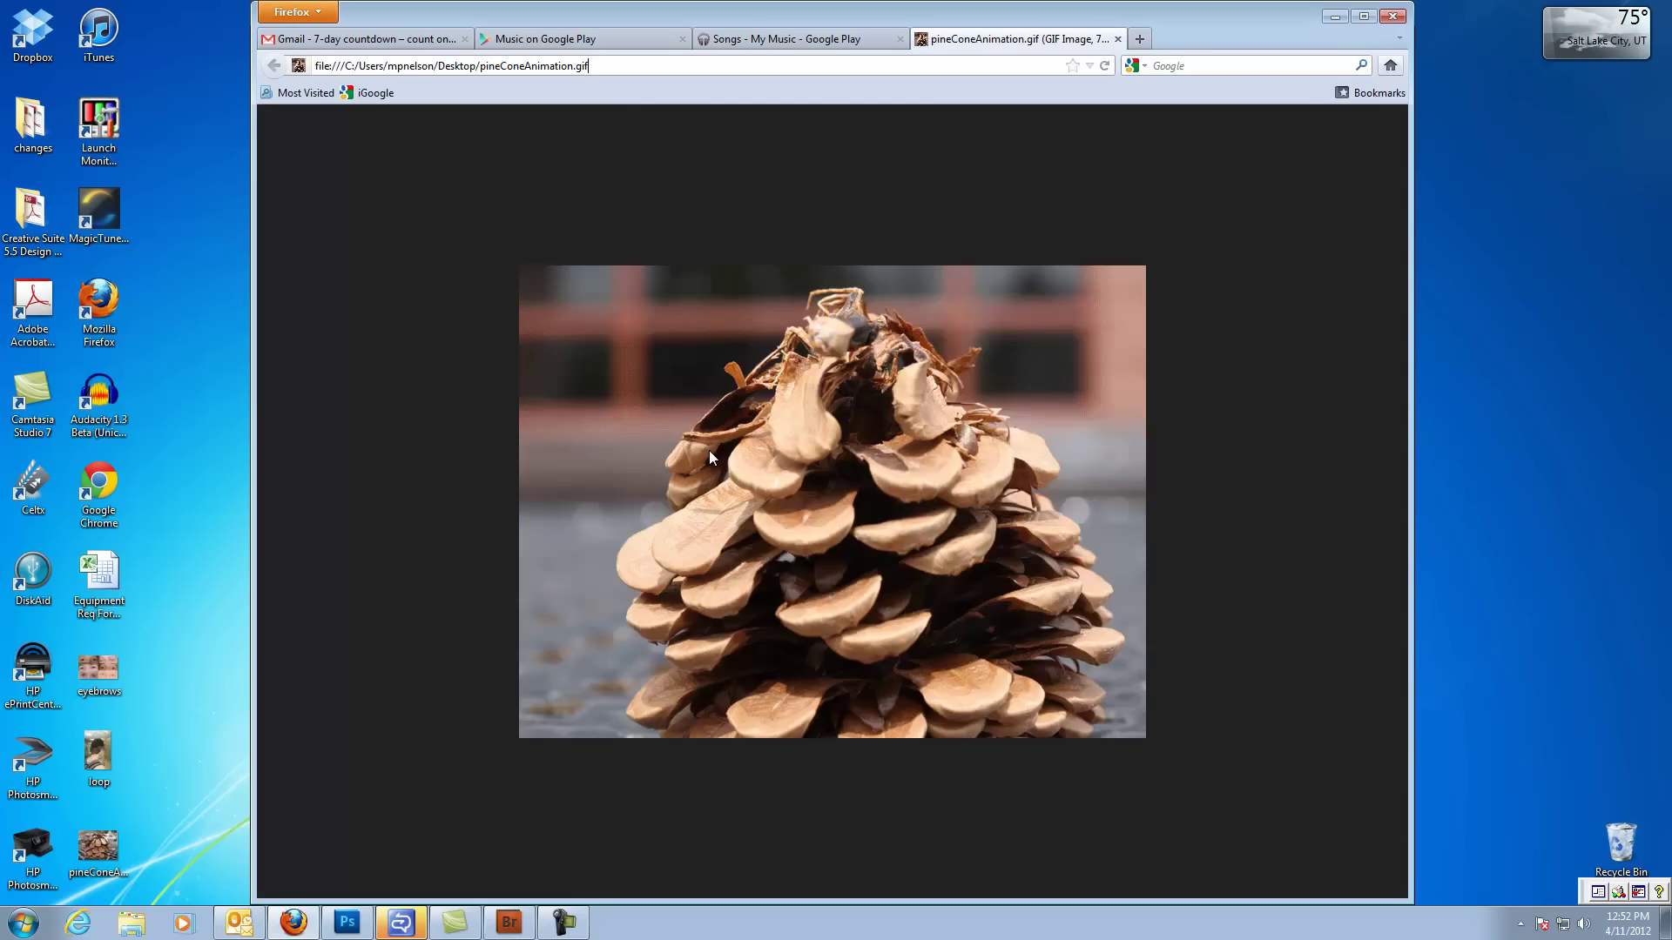